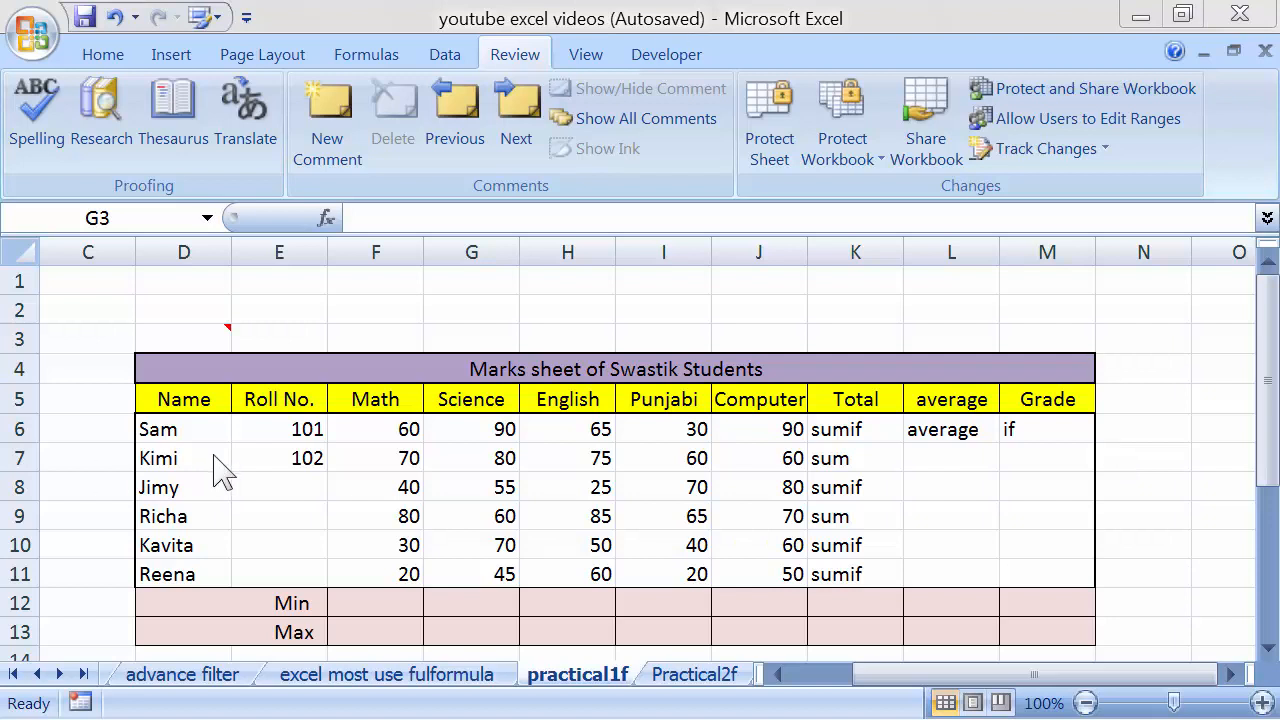
Fill the Roll No. series down from 101 in E6 through E11, ending at 106.
left_click(178, 428)
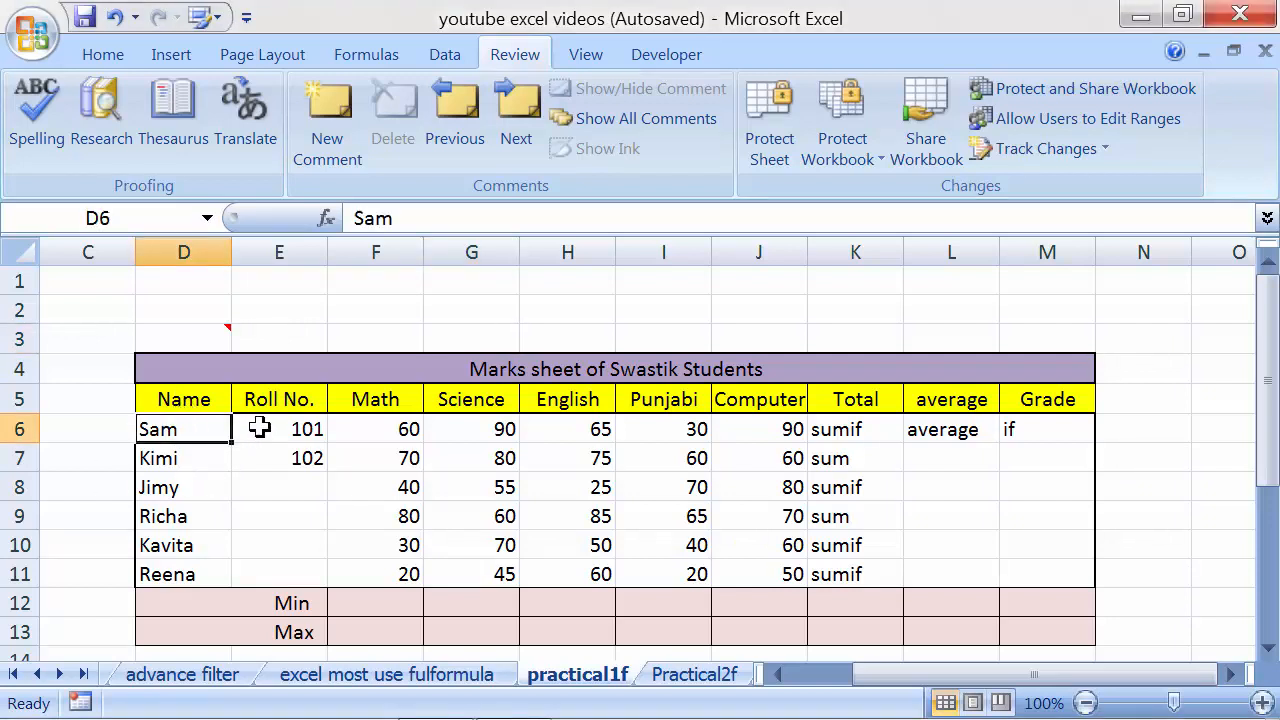
left_click(273, 425)
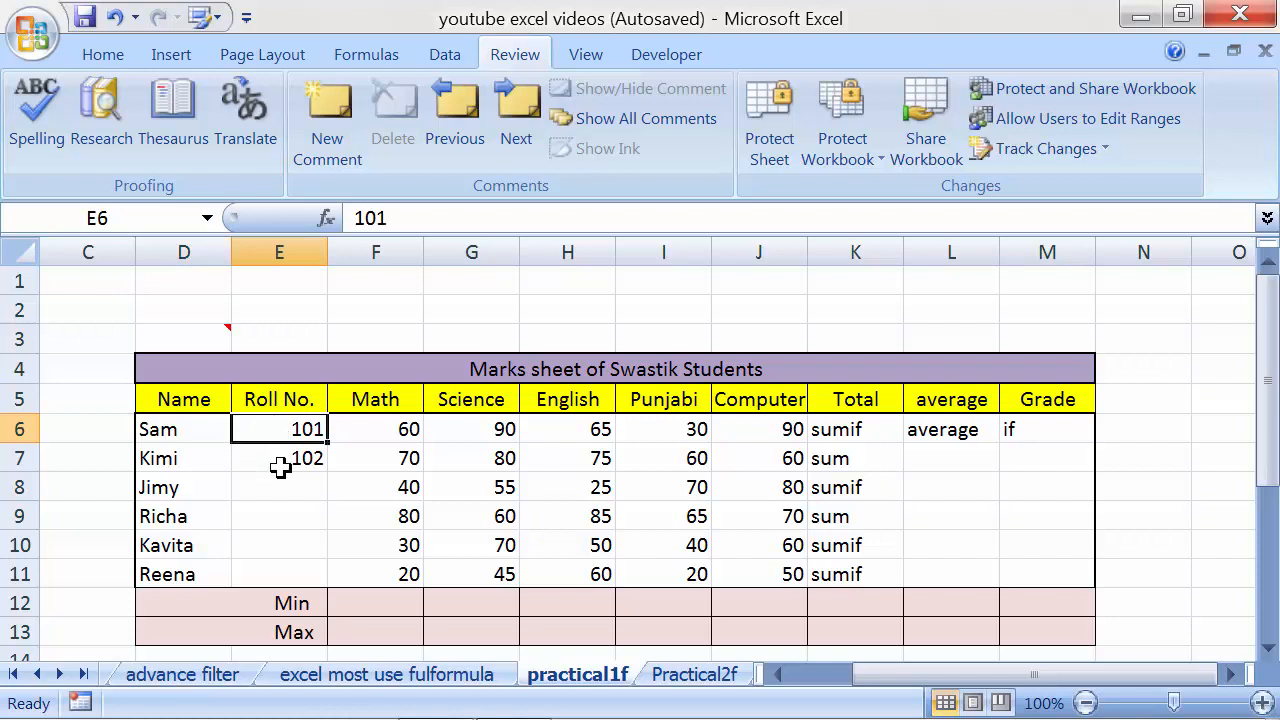
left_click_drag(290, 430, 330, 582)
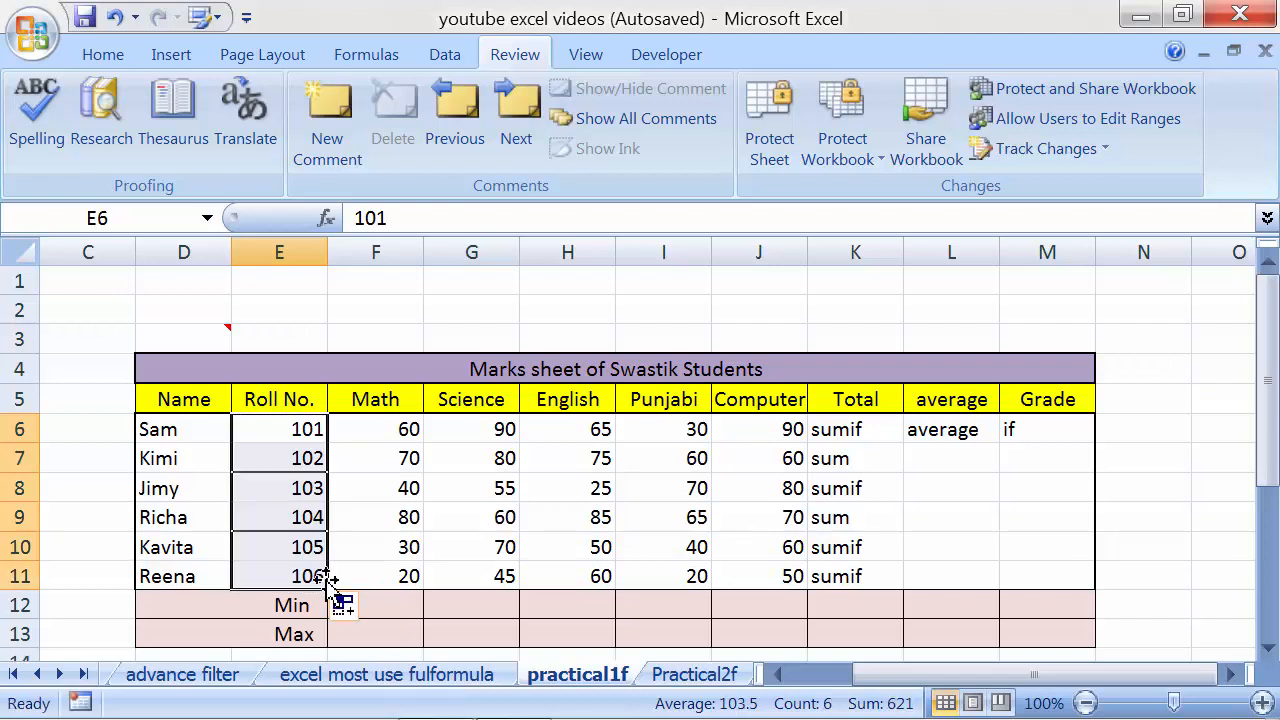
left_click(307, 434)
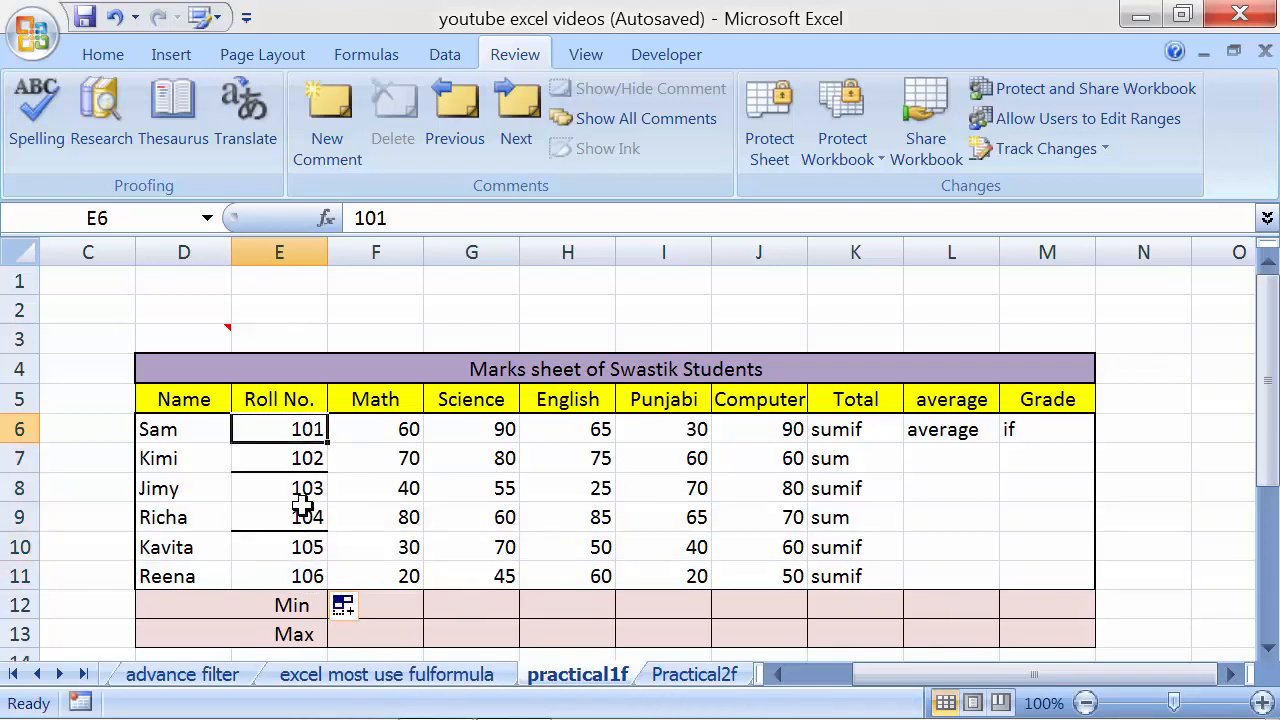
left_click(305, 489)
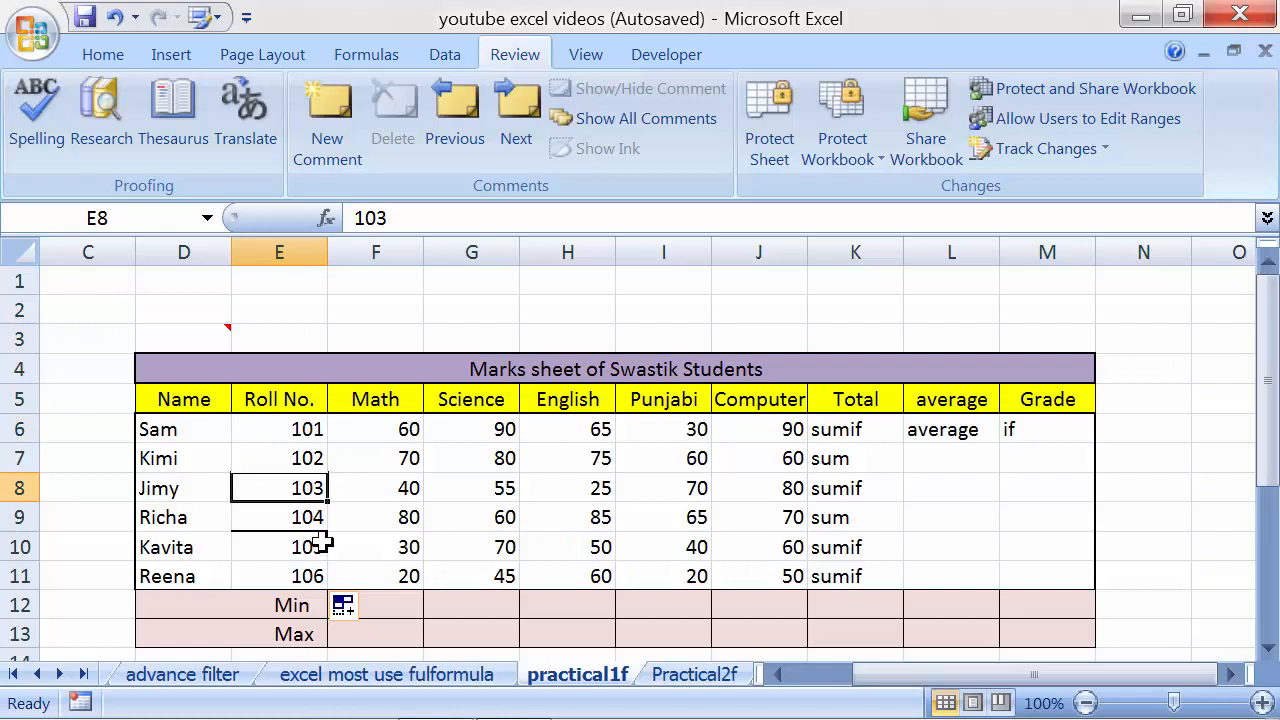
Examine the students' marks in the five subject columns from Math to Computer, F6:J11.
left_click(384, 429)
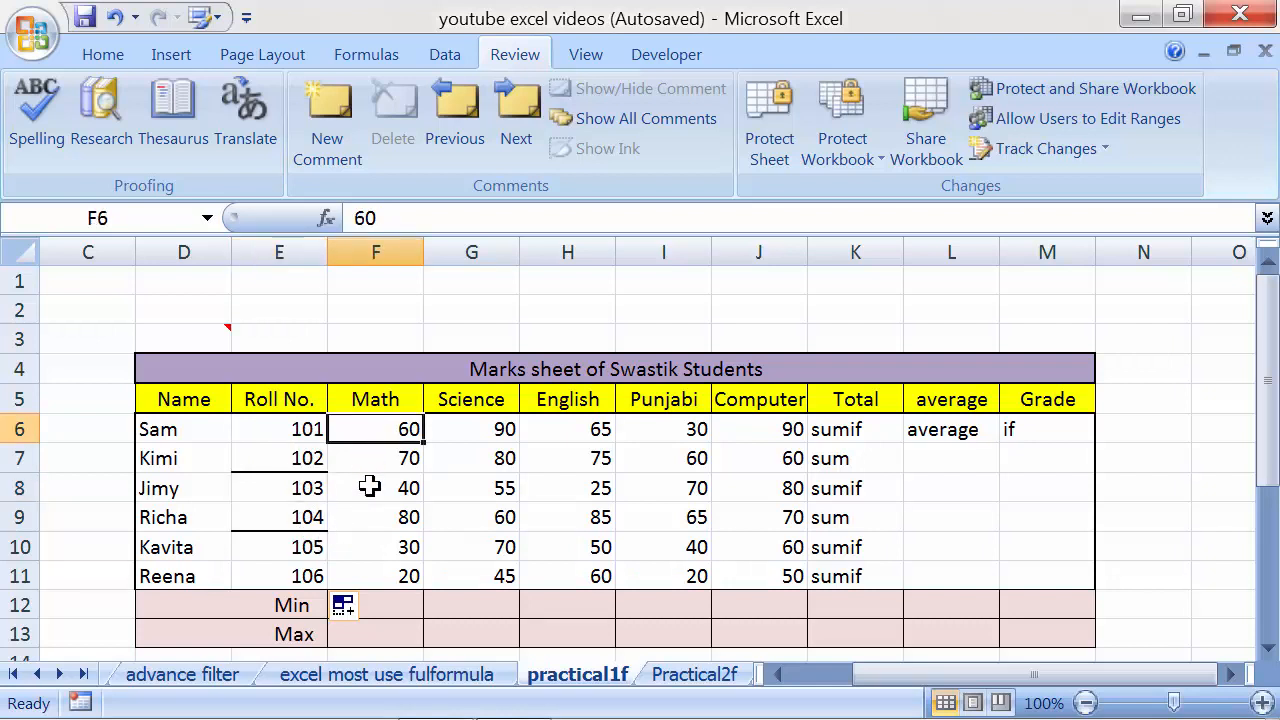
left_click(475, 428)
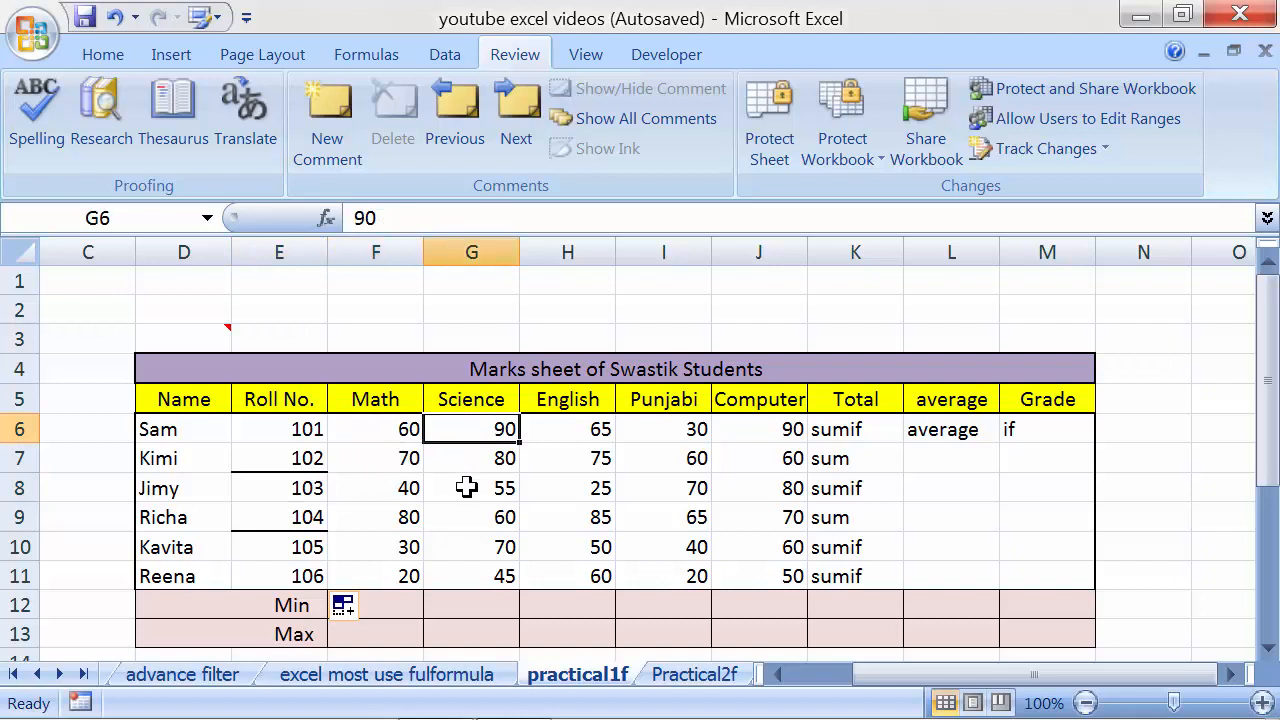
left_click(580, 427)
left_click(662, 428)
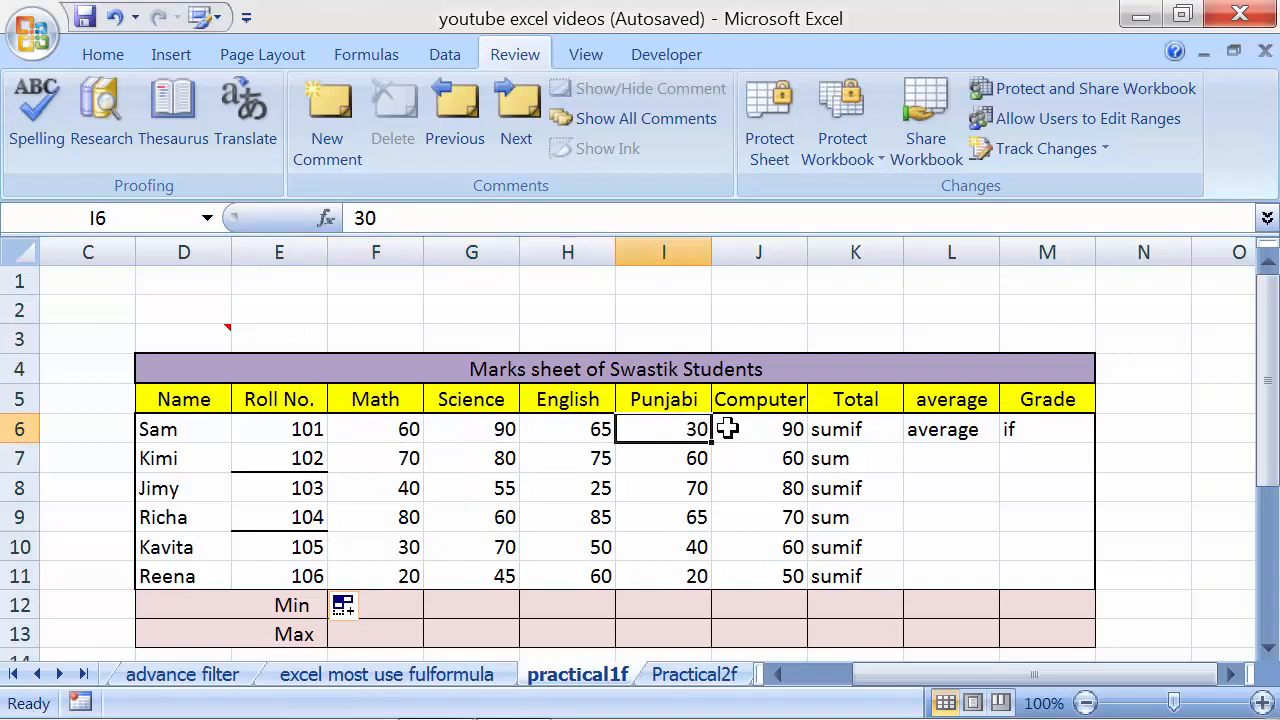
left_click(724, 427)
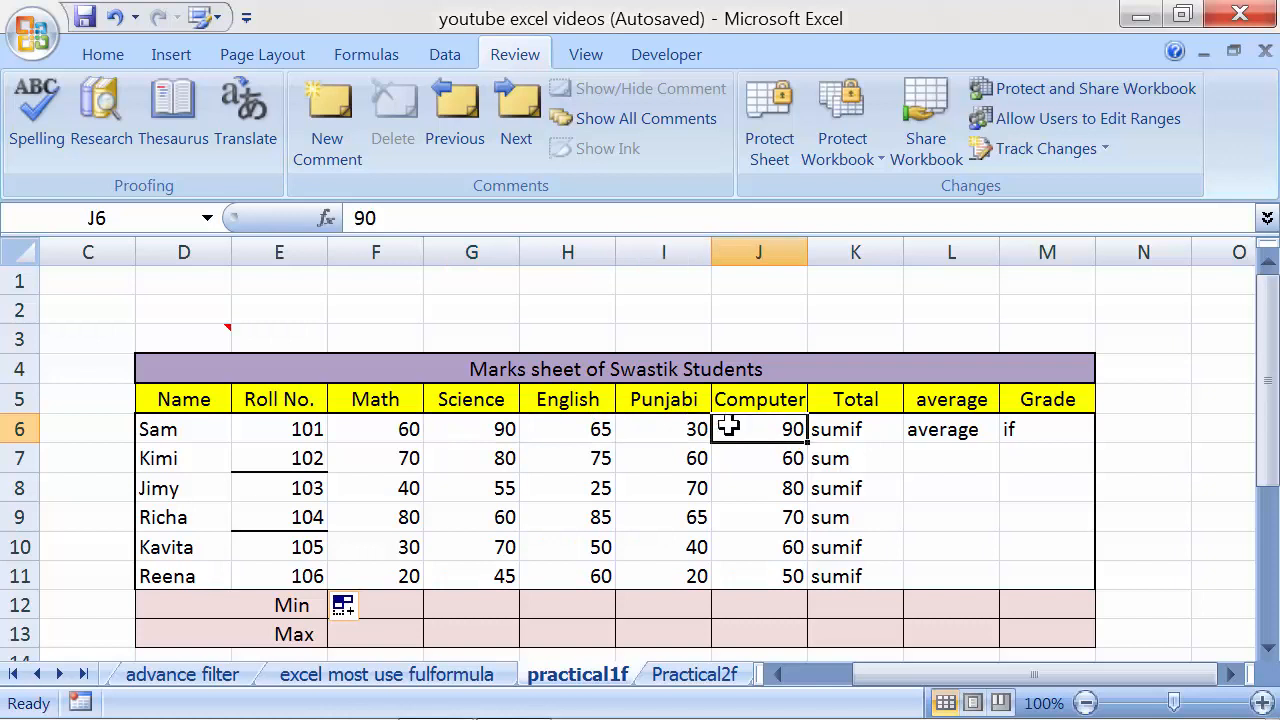
left_click(374, 428)
left_click_drag(374, 428, 713, 574)
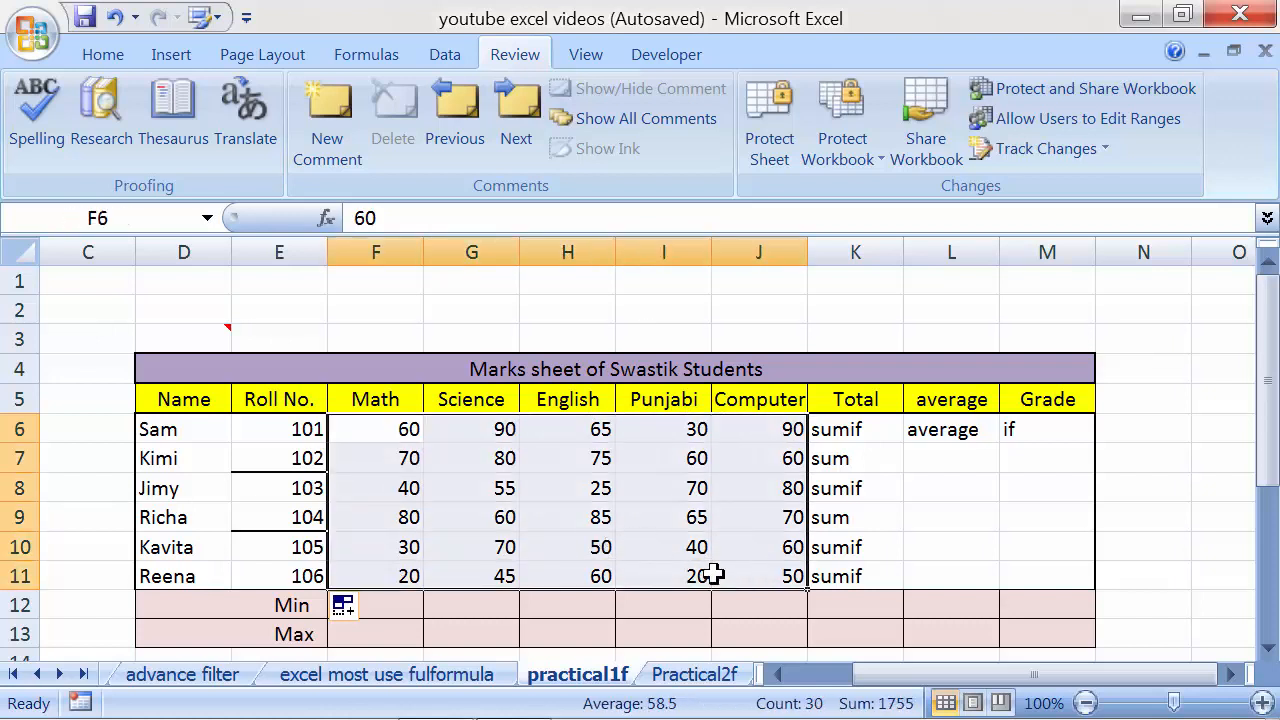
Clear the placeholder text from the Total, average and Grade cells, K6:M11.
left_click(857, 437)
left_click_drag(863, 429, 1008, 567)
key("Delete")
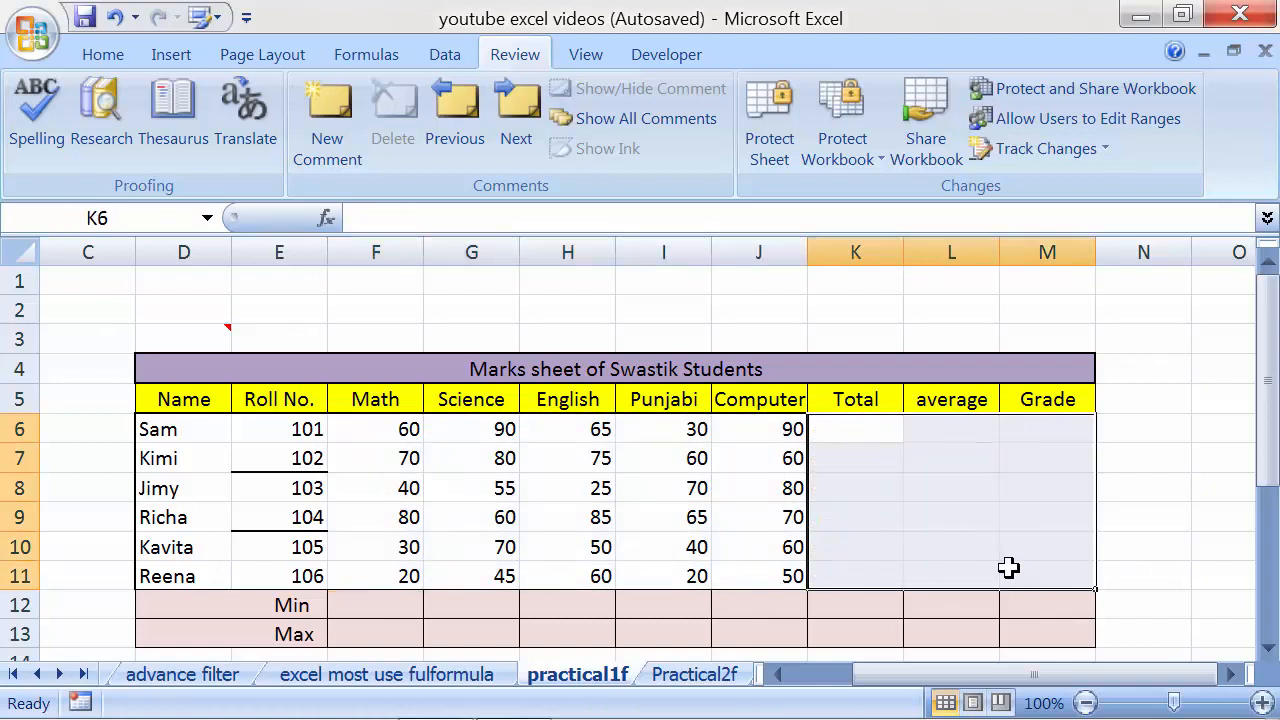
left_click(886, 540)
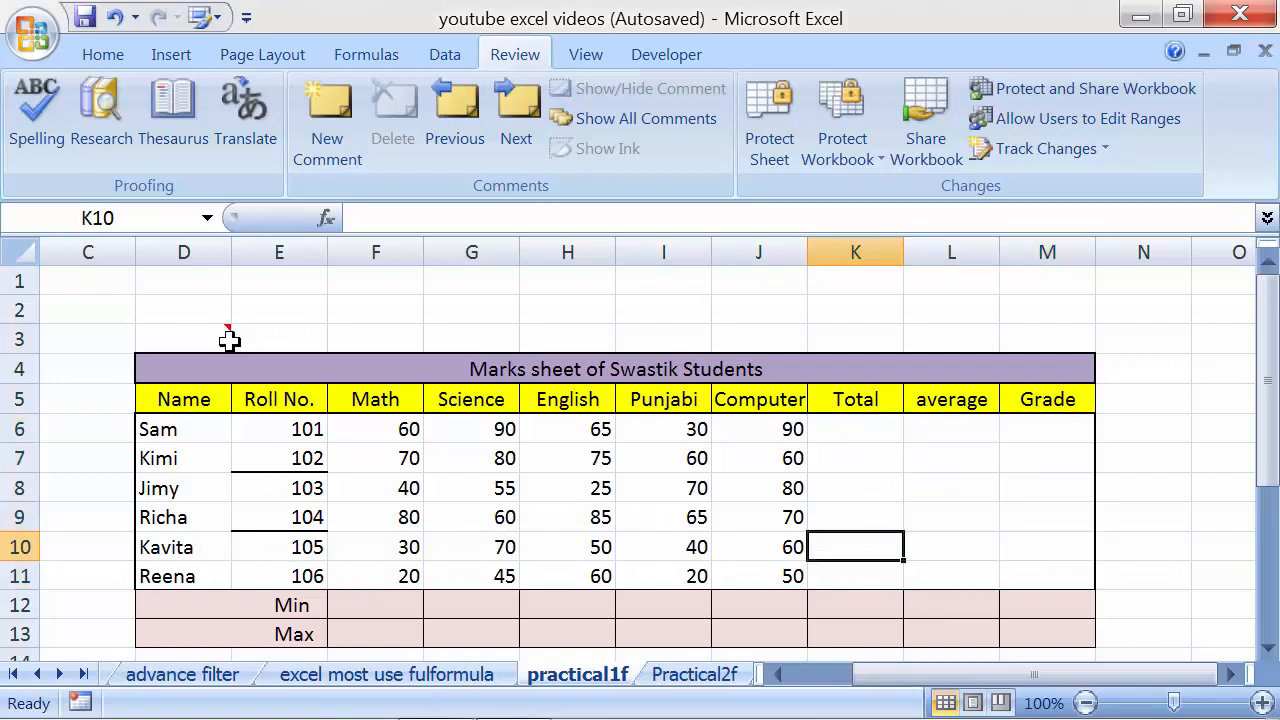
Read the comment on cell D3 and examine the first student's marks across F6:J6.
mouse_move(226, 334)
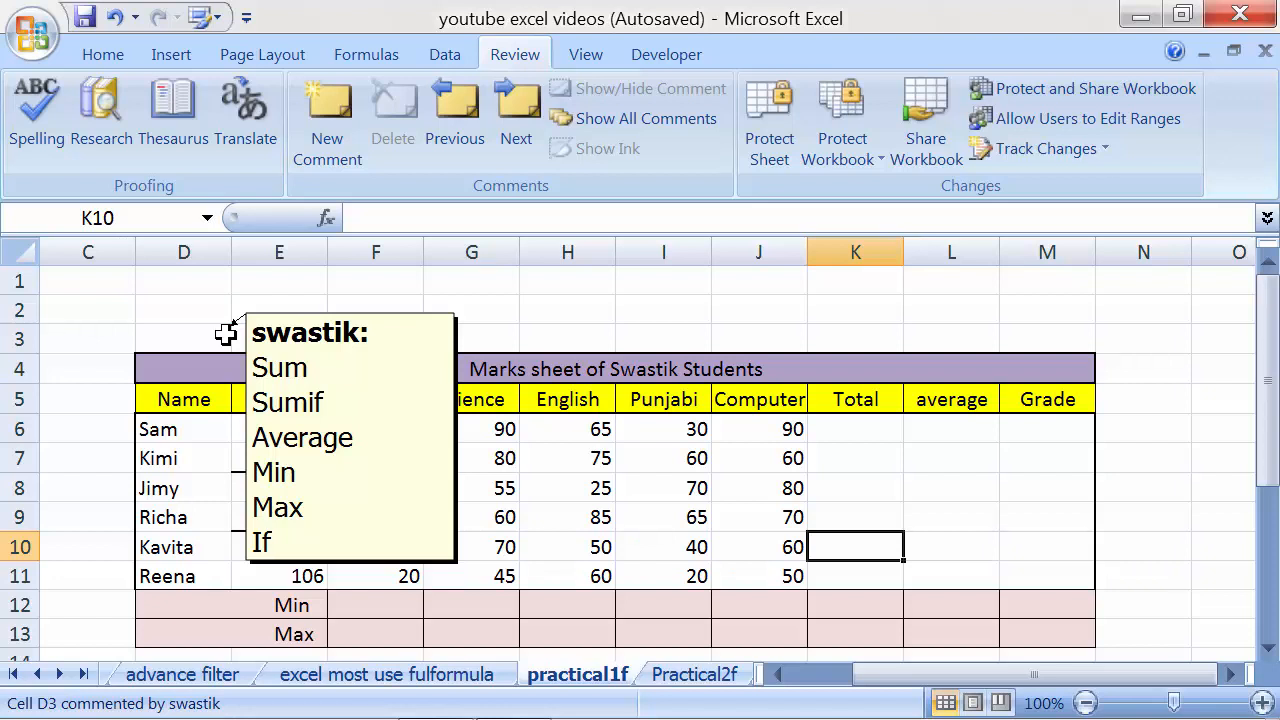
left_click(852, 428)
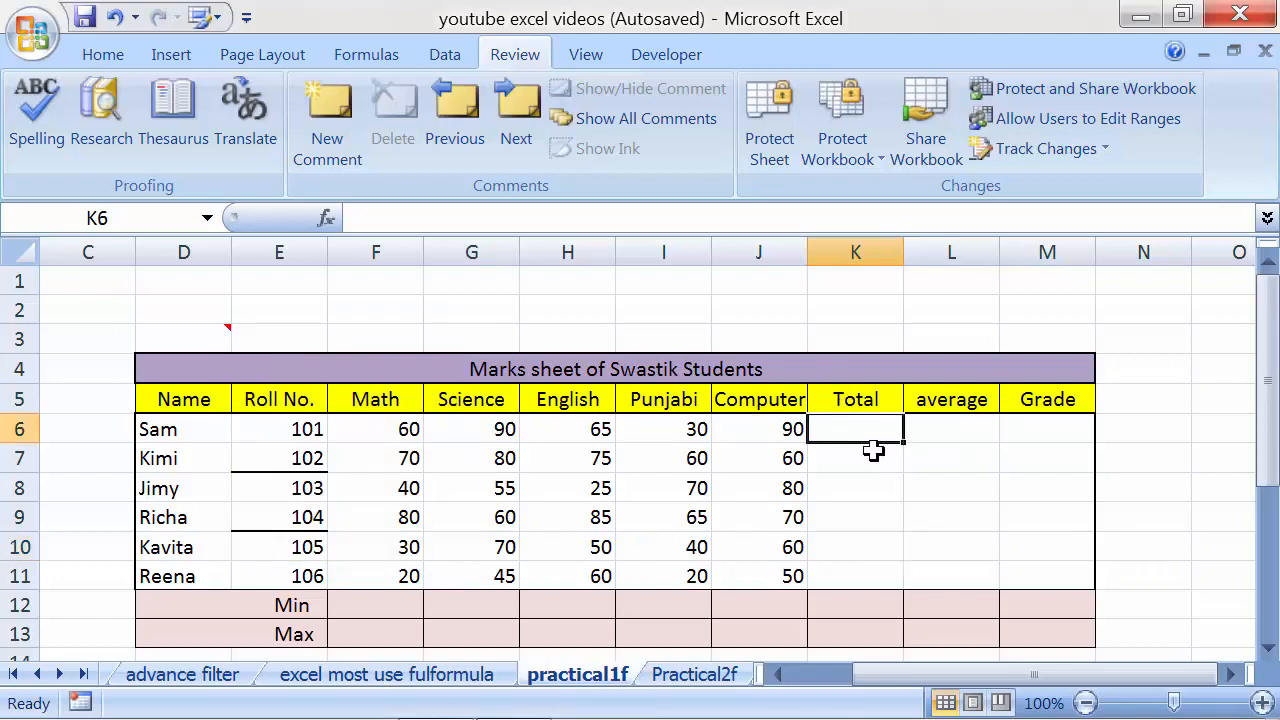
left_click_drag(400, 428, 745, 429)
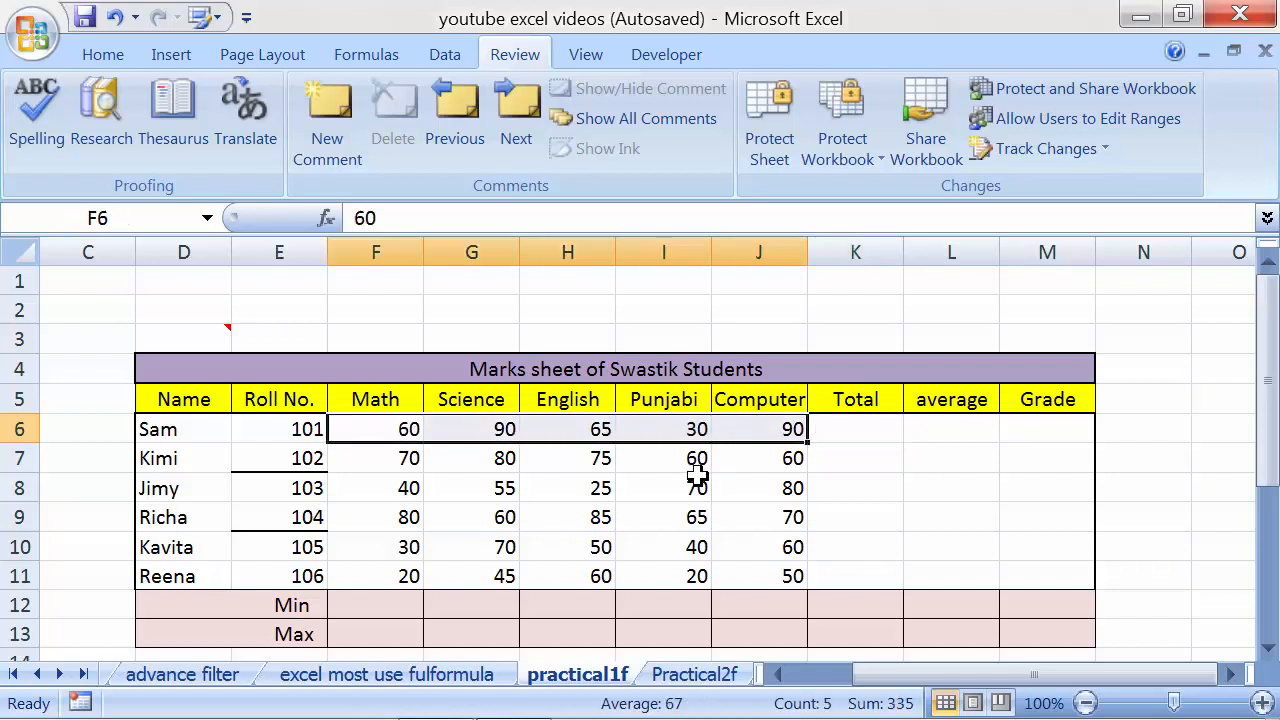
left_click(697, 478)
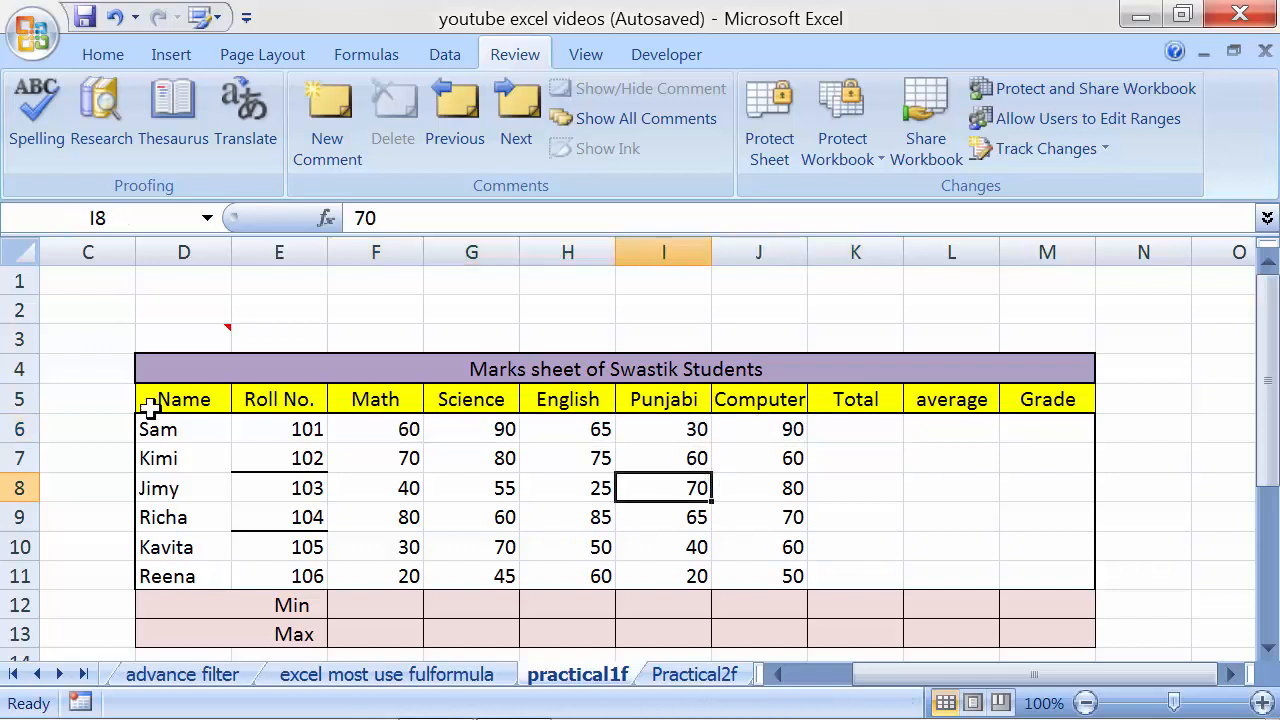
left_click(346, 428)
left_click(446, 430)
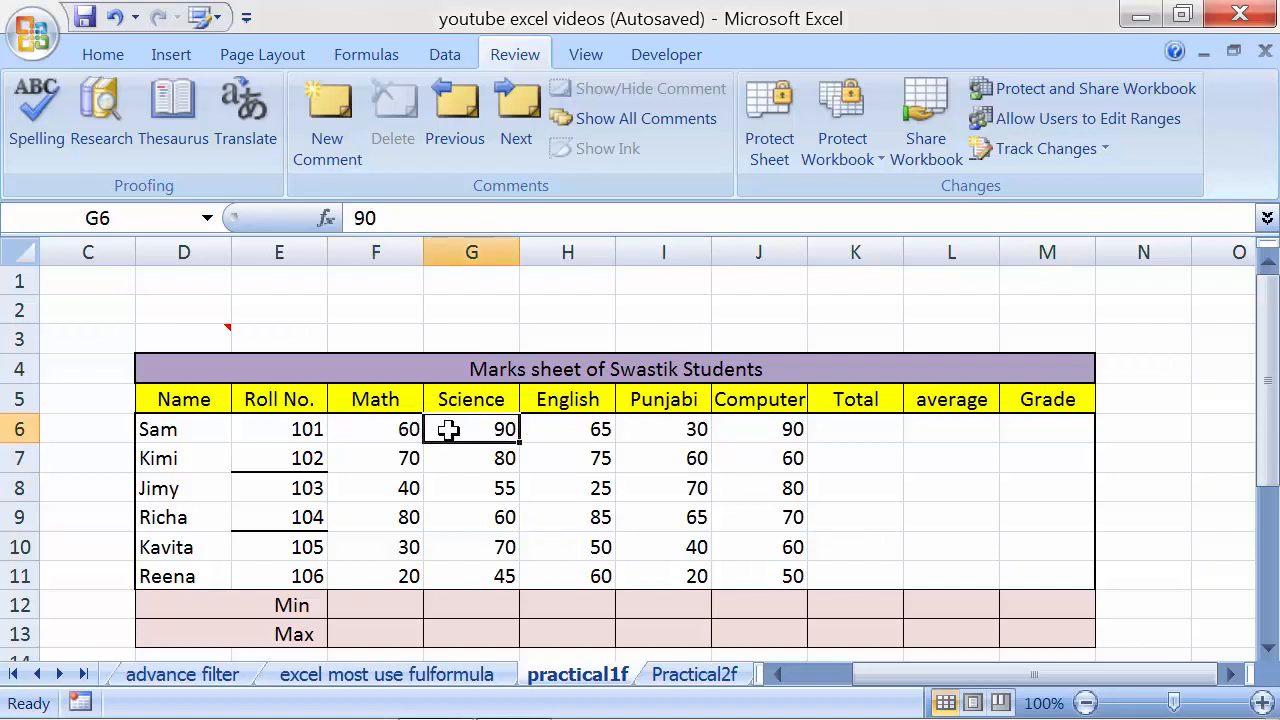
left_click(551, 436)
left_click(664, 436)
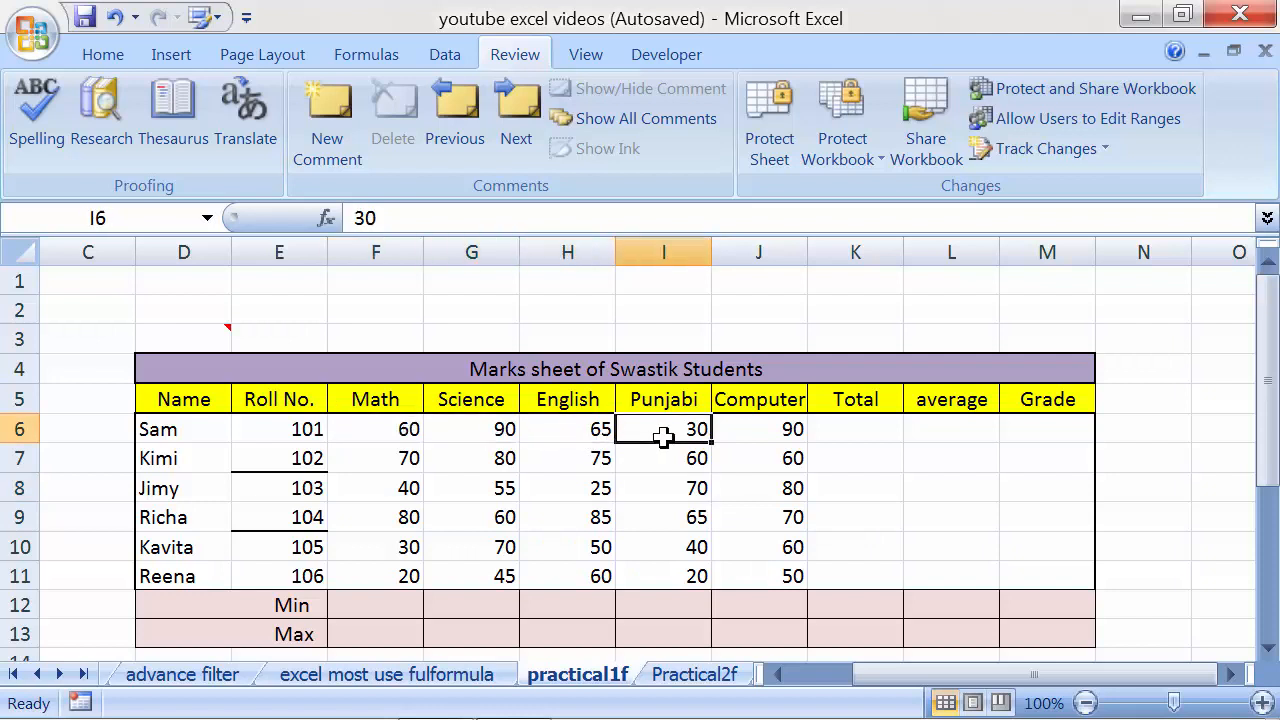
left_click(751, 432)
Begin a SUM formula in Total cell K6 with F6 as its first reference, =sum(f6.
left_click(848, 430)
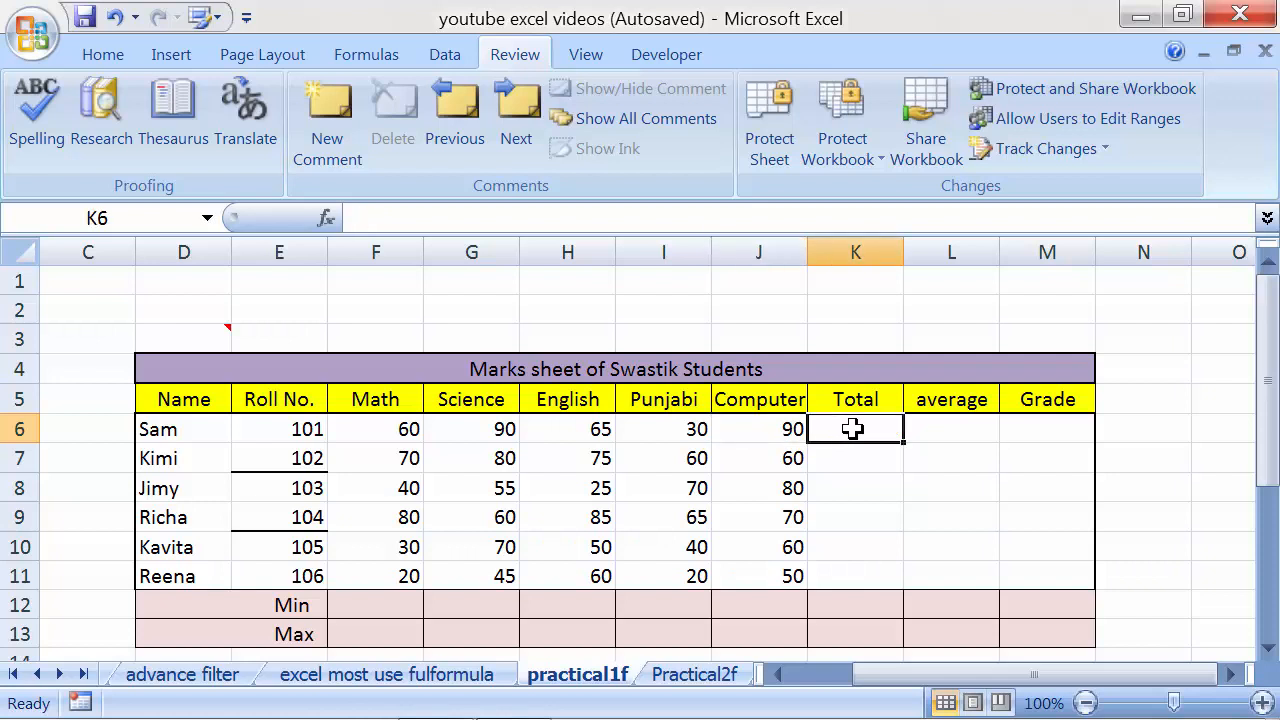
type("=")
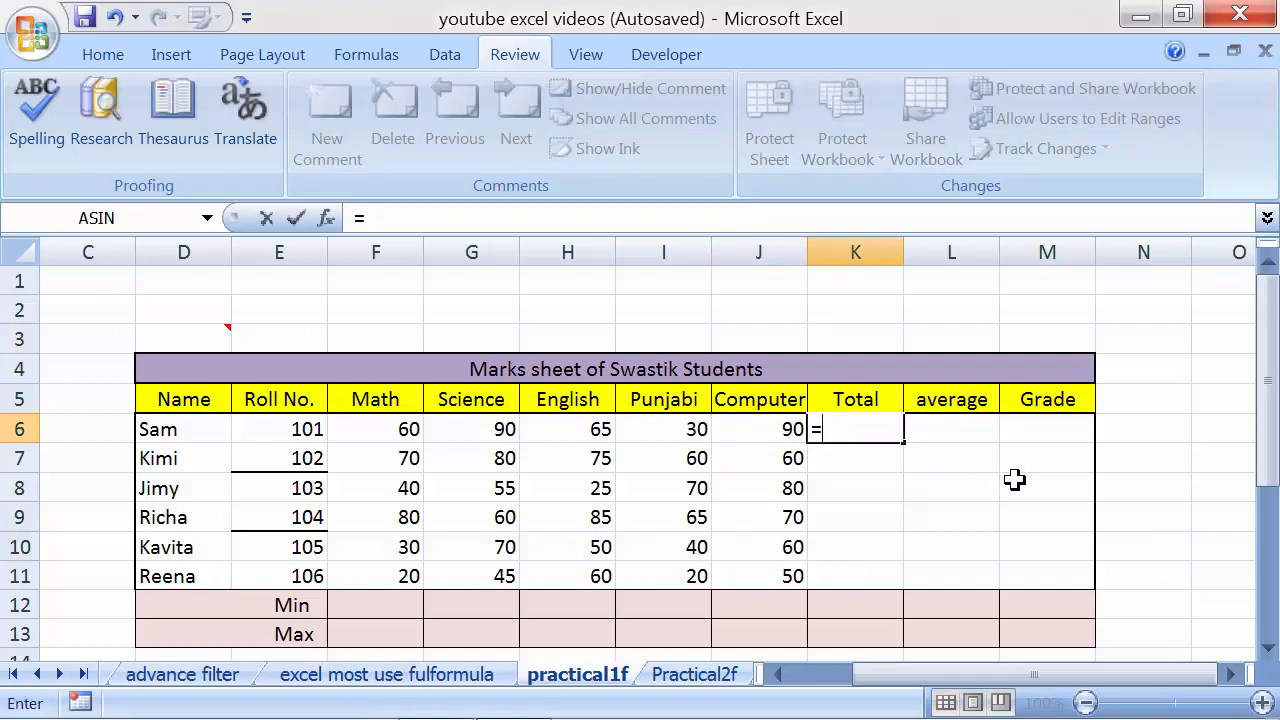
type("sum")
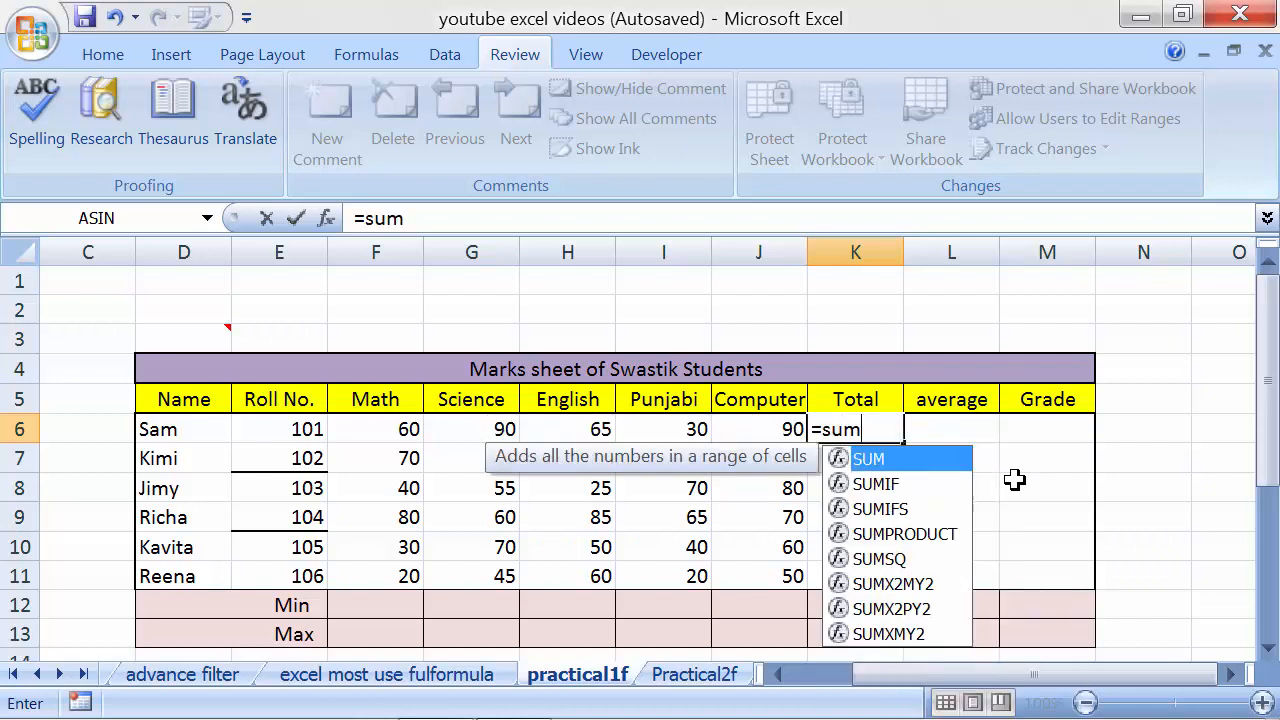
type("(")
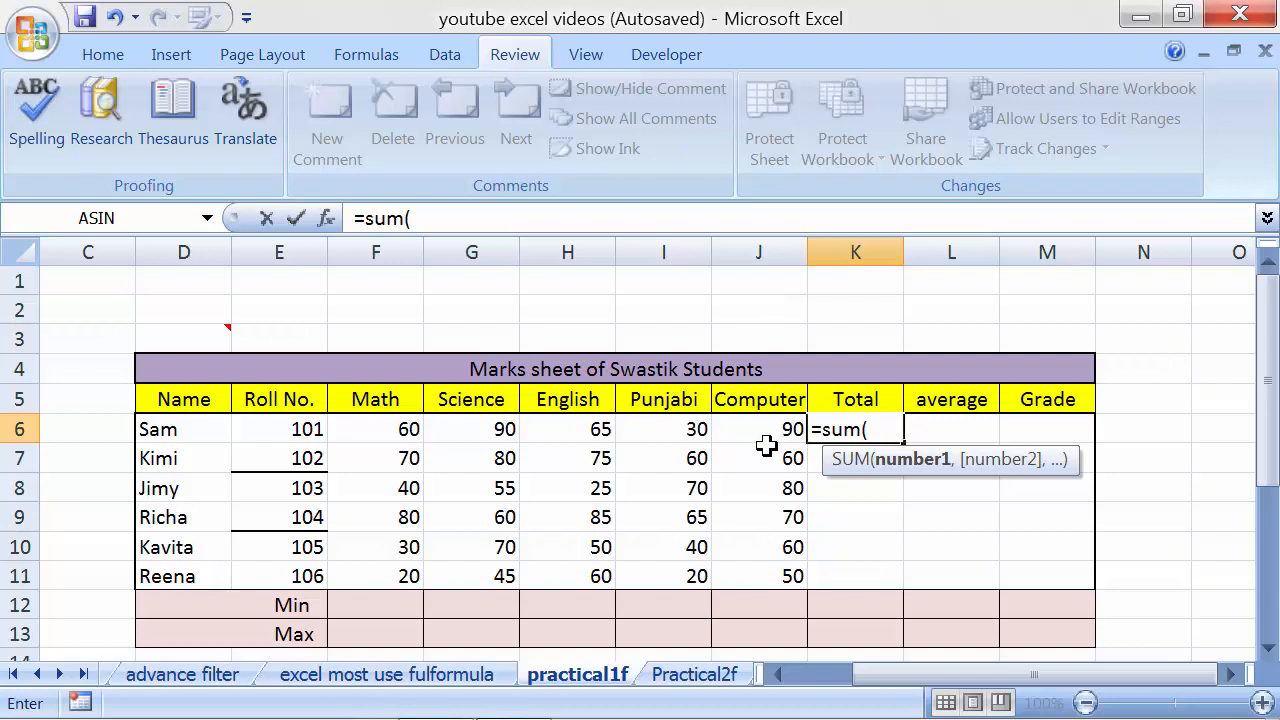
type("f")
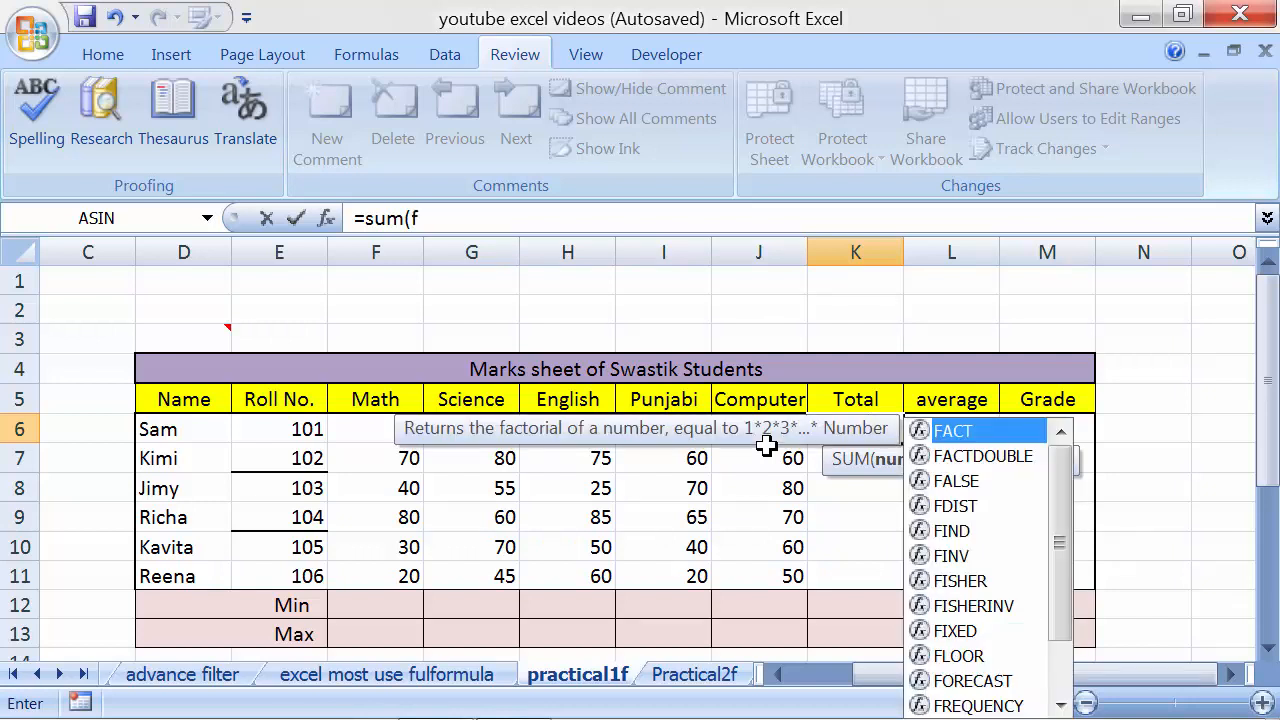
type("6")
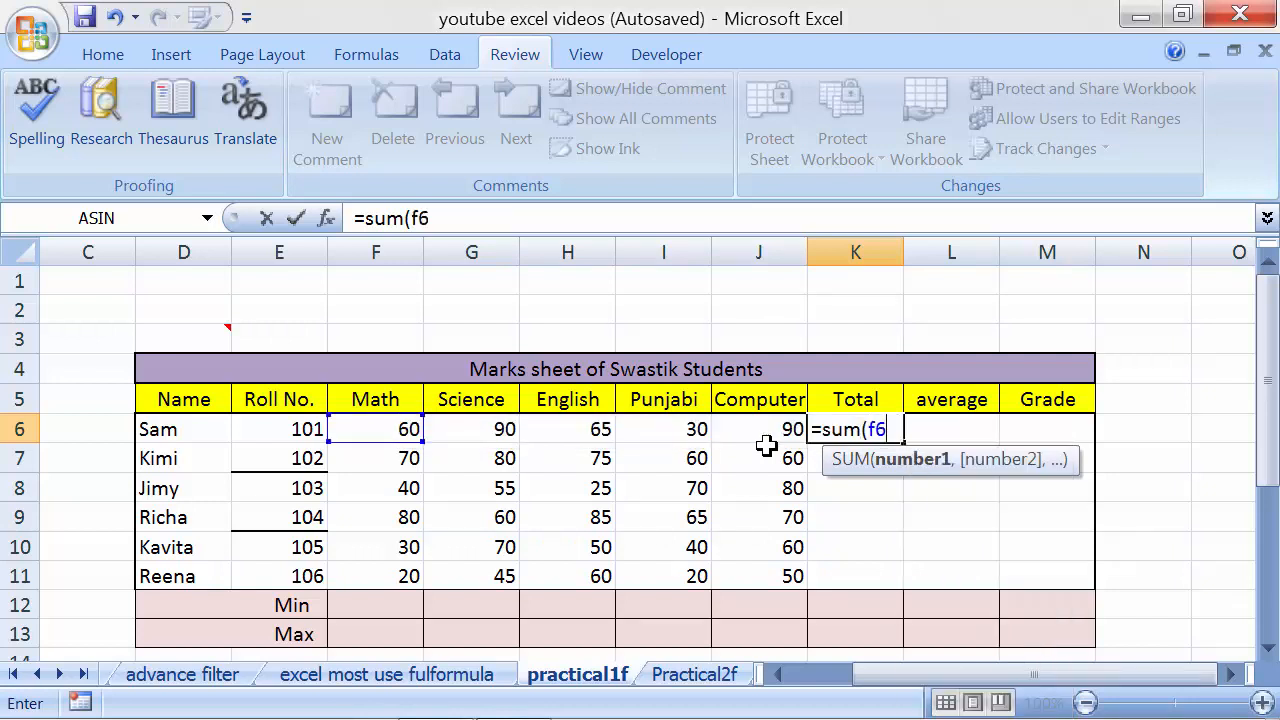
Try extending the SUM reference to the range f6:j6, and cut the formula back to =sum(f6.
type(":")
type("j6")
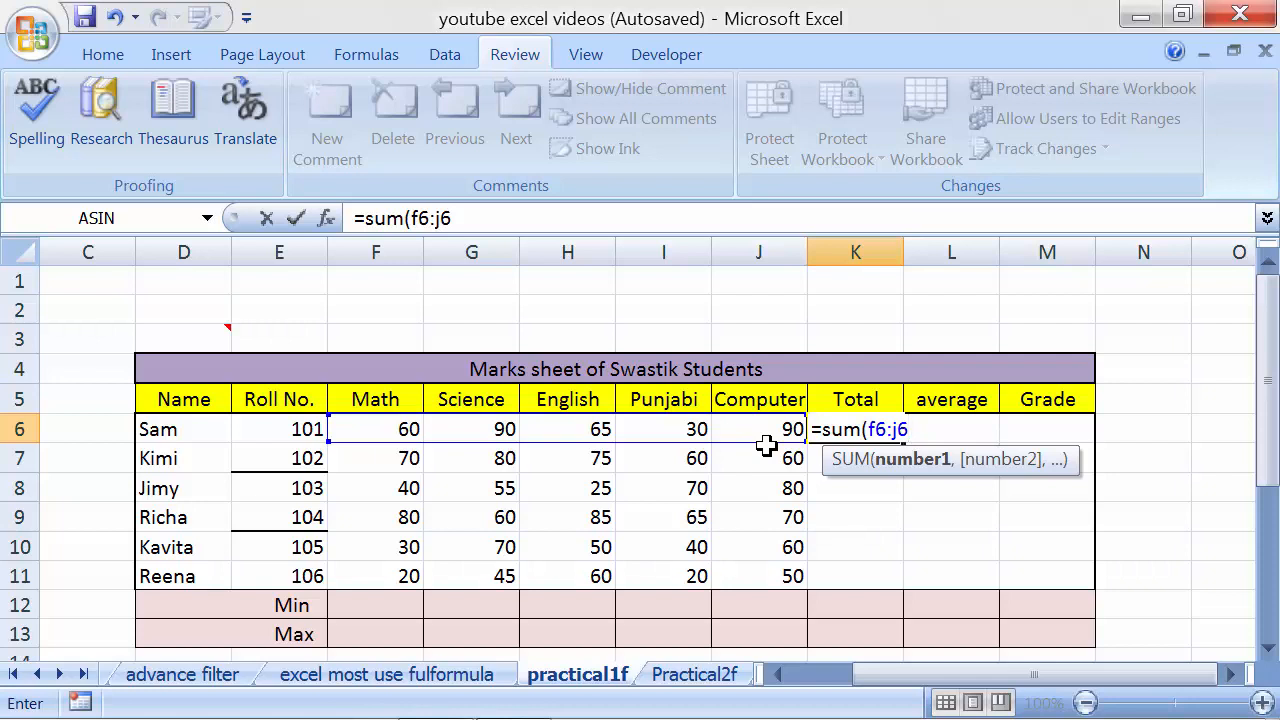
key("BackSpace")
key("BackSpace")
key("BackSpace")
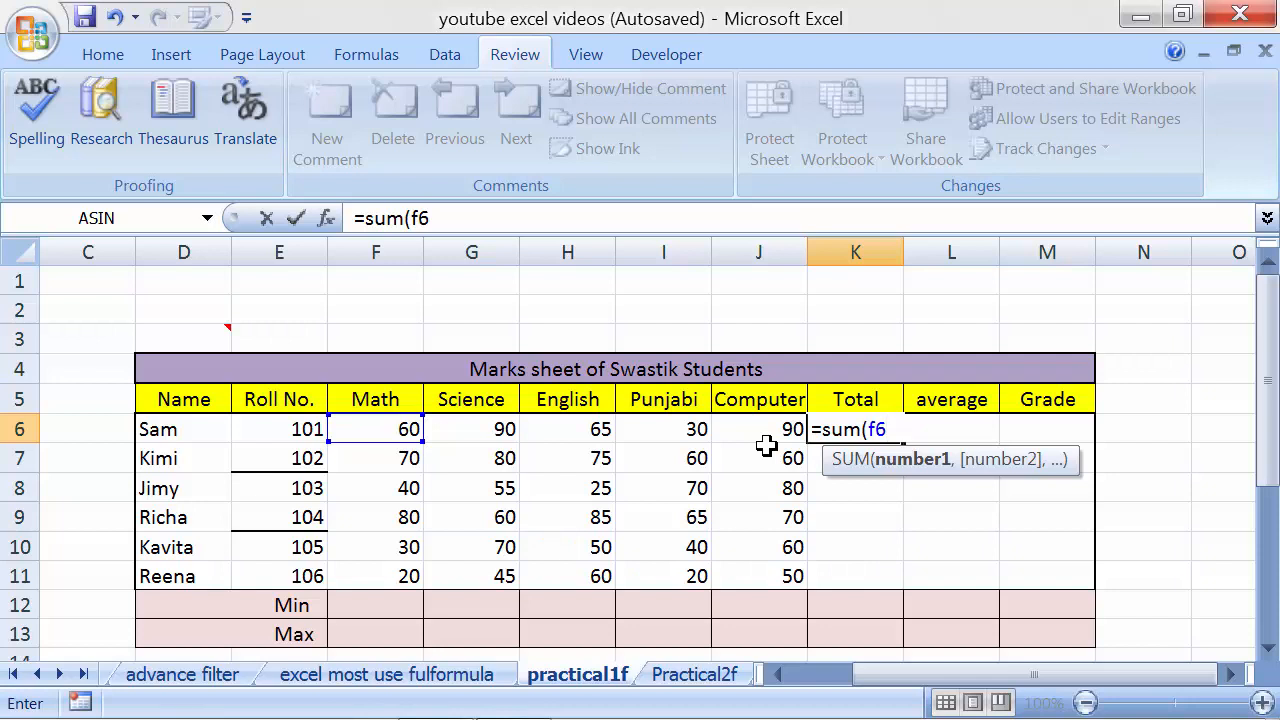
Try listing the marks cells separately as f6,g6,h6 in the SUM formula, and remove the references added after f6.
type(",")
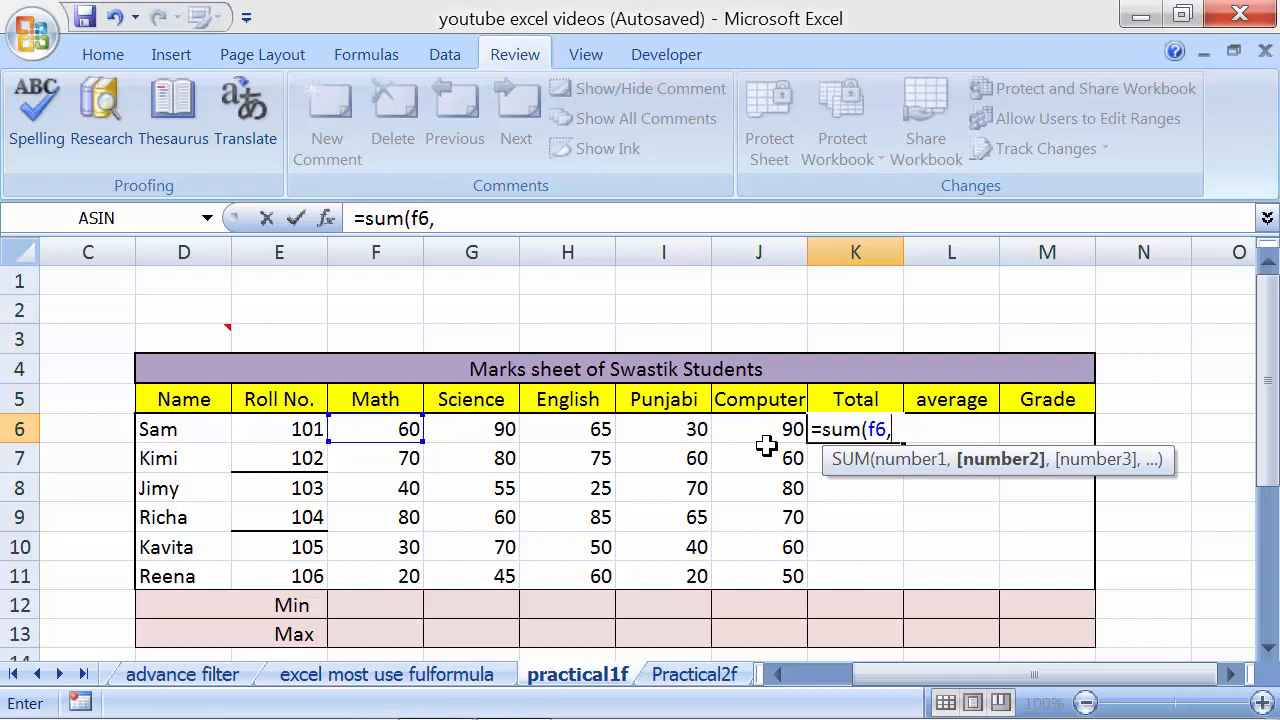
type("g6,")
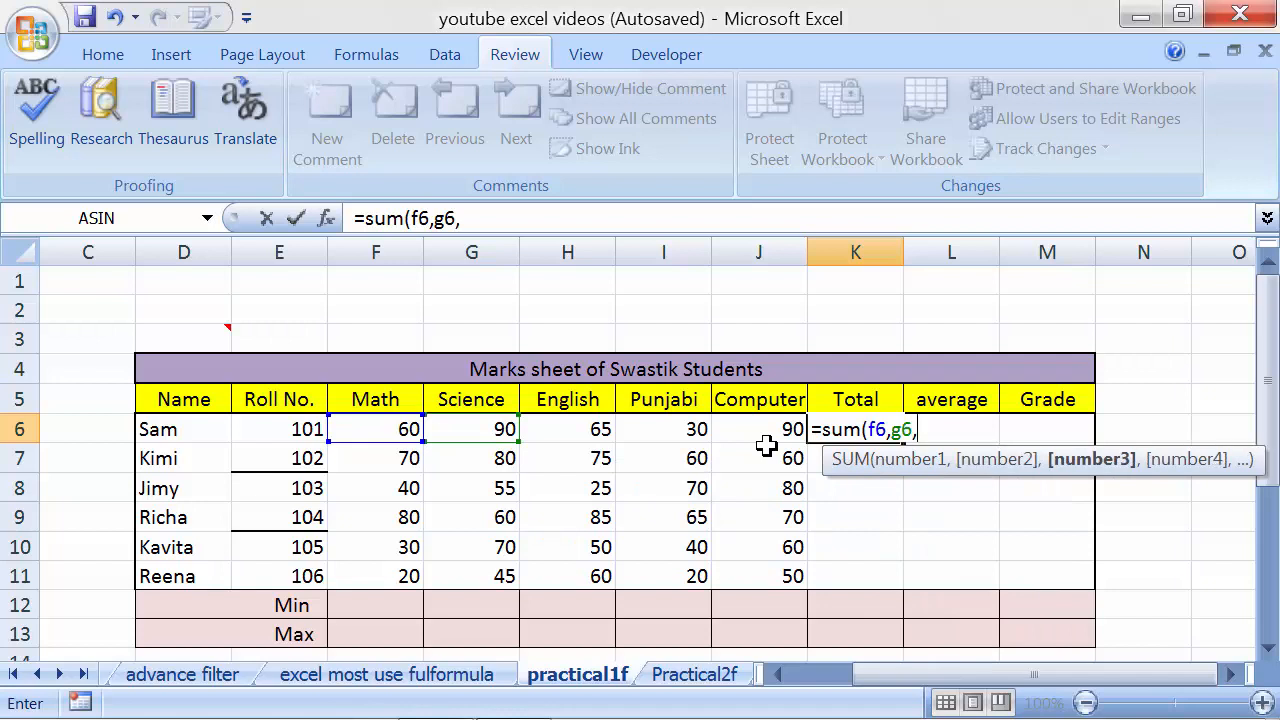
type("h")
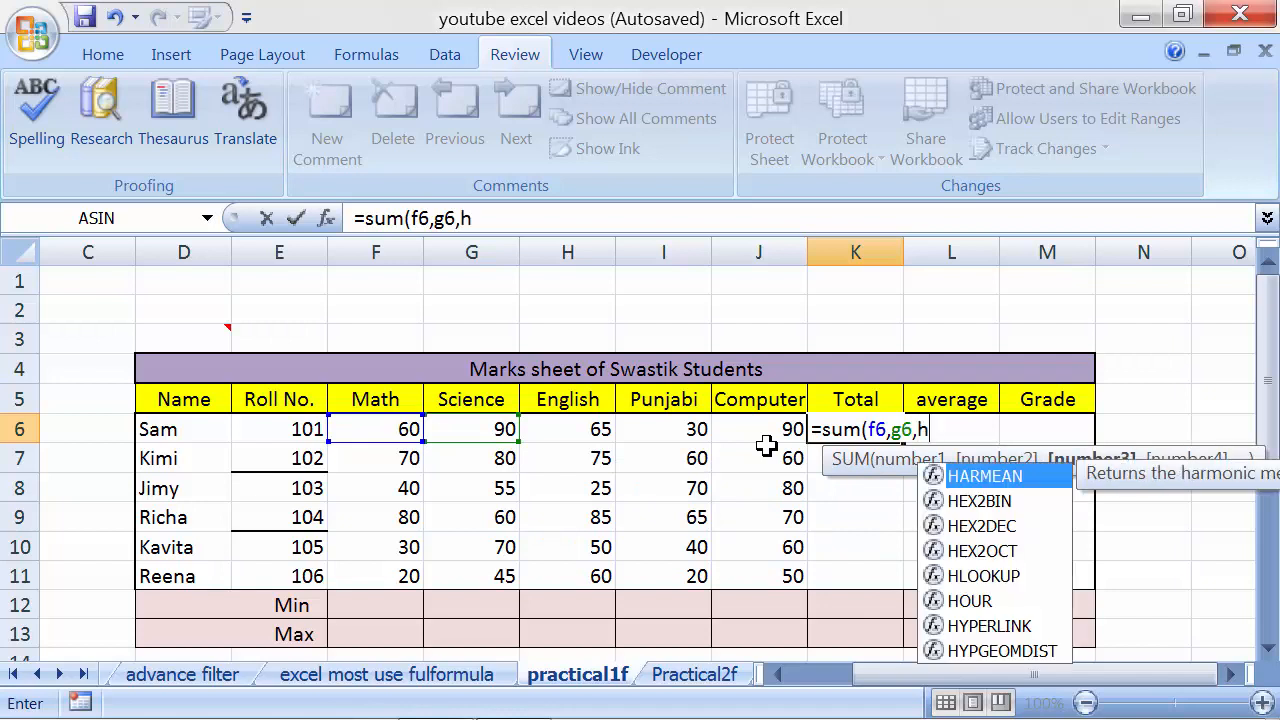
type("6")
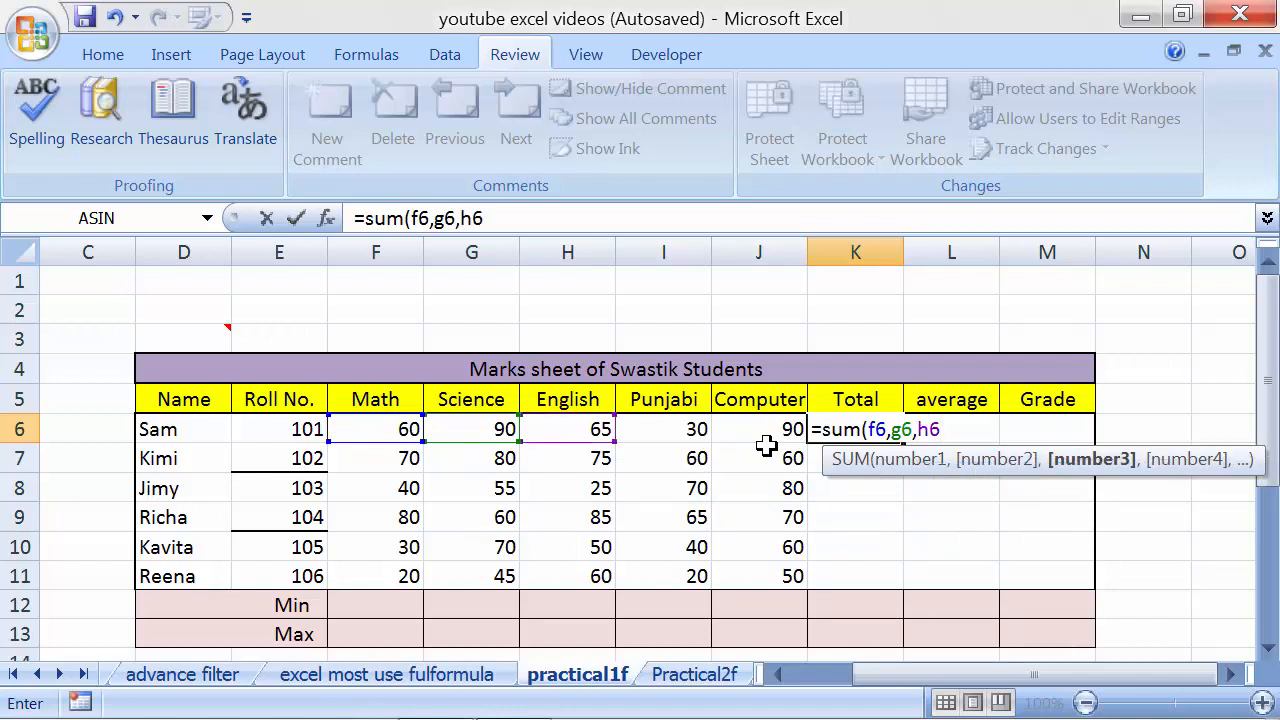
type(",")
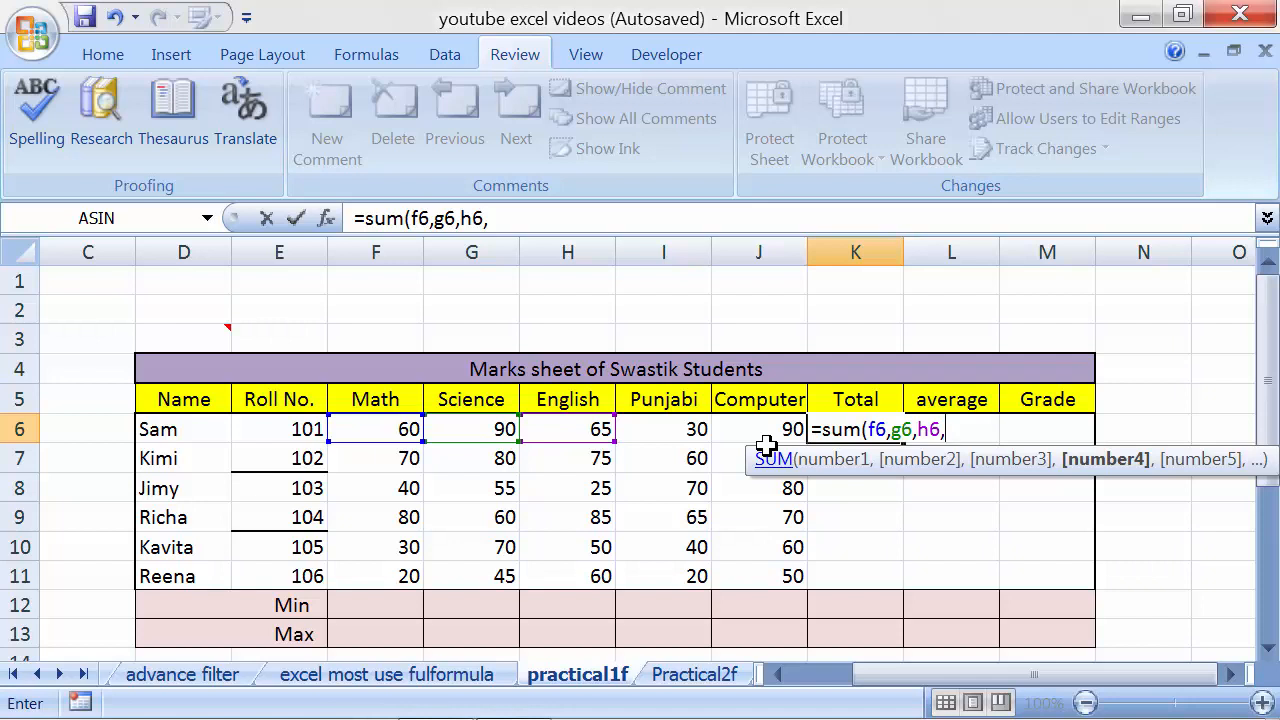
key("BackSpace")
key("BackSpace")
key("BackSpace")
key("BackSpace")
key("BackSpace")
key("BackSpace")
key("BackSpace")
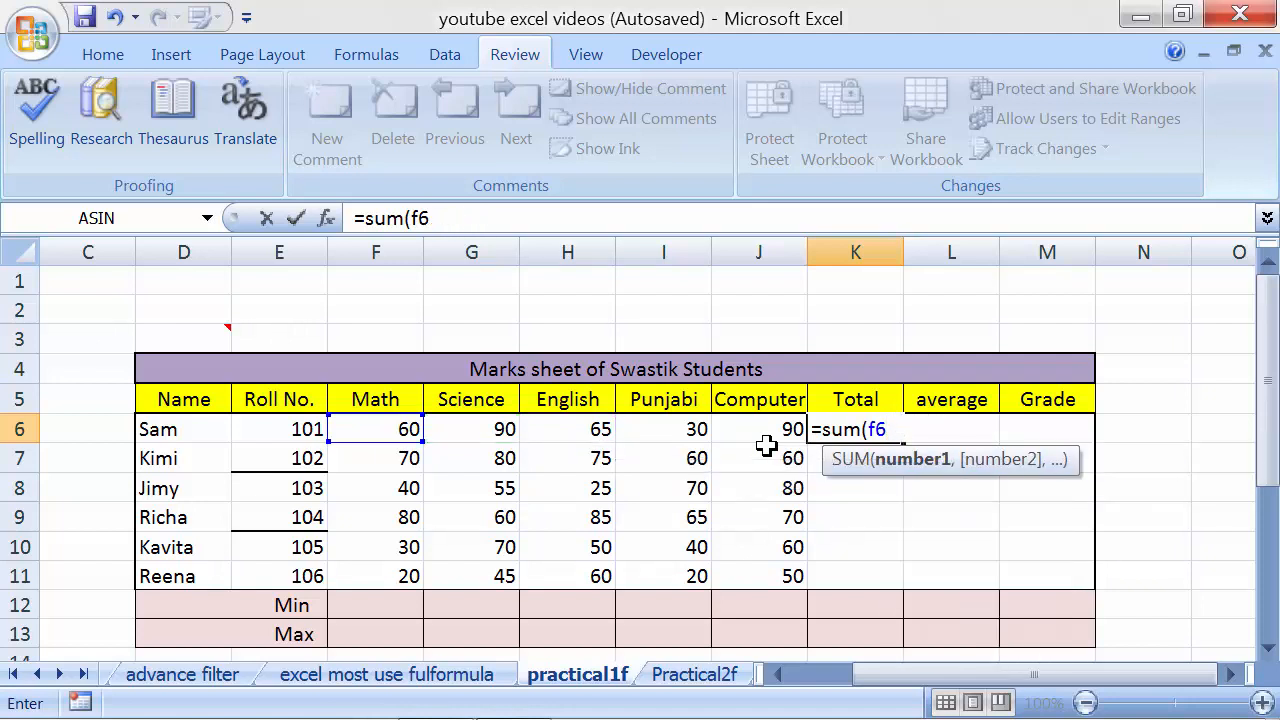
Complete the first student's total in K6 as =sum(f6:j6) and enter the formula.
type(":j6")
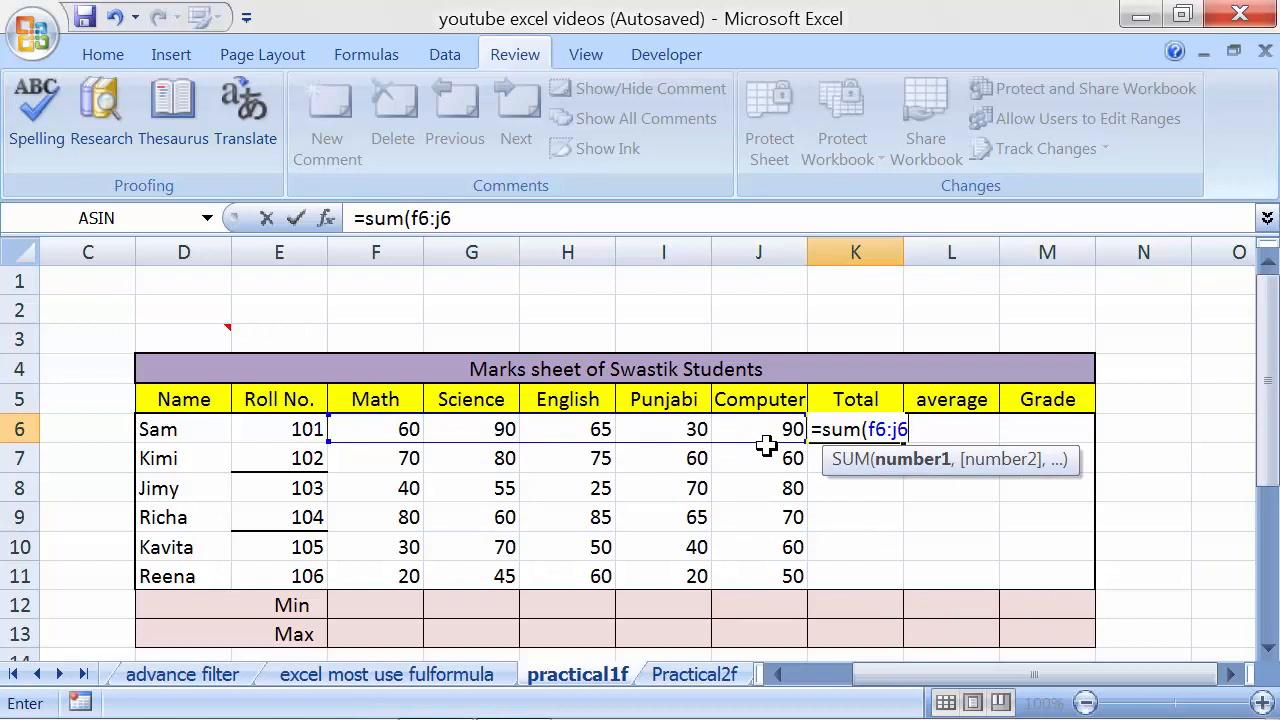
type(")")
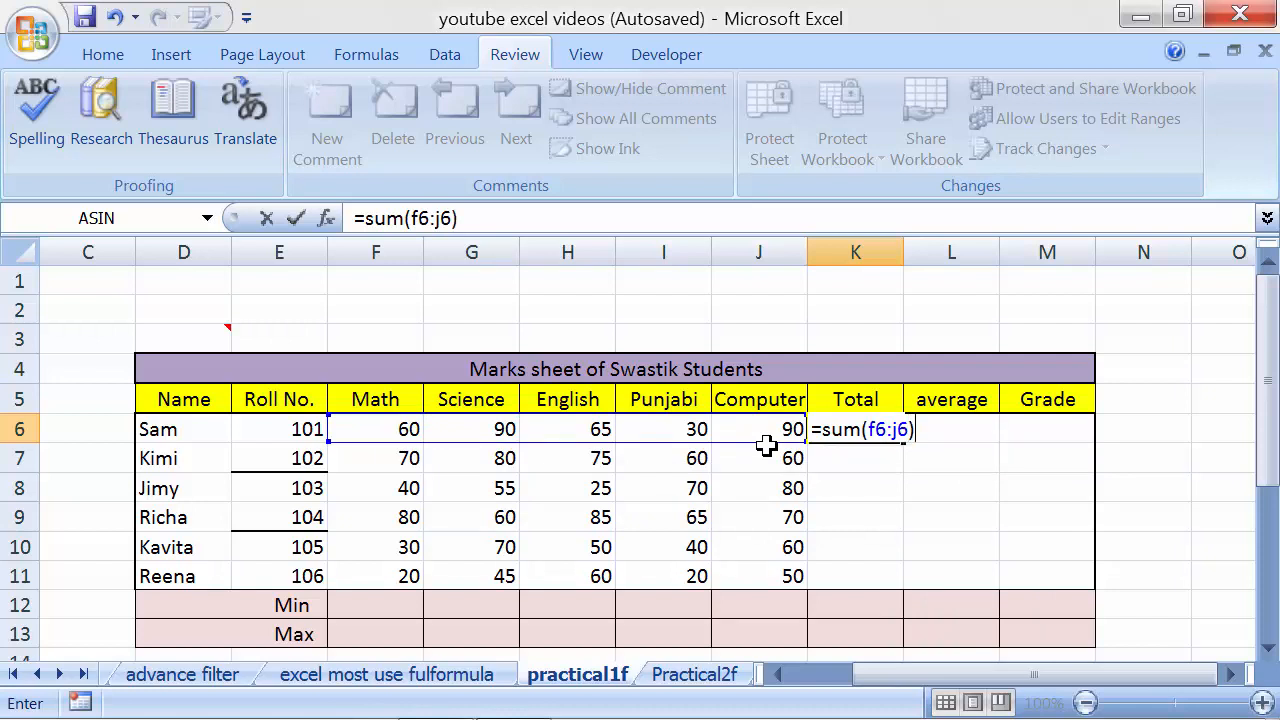
key("Return")
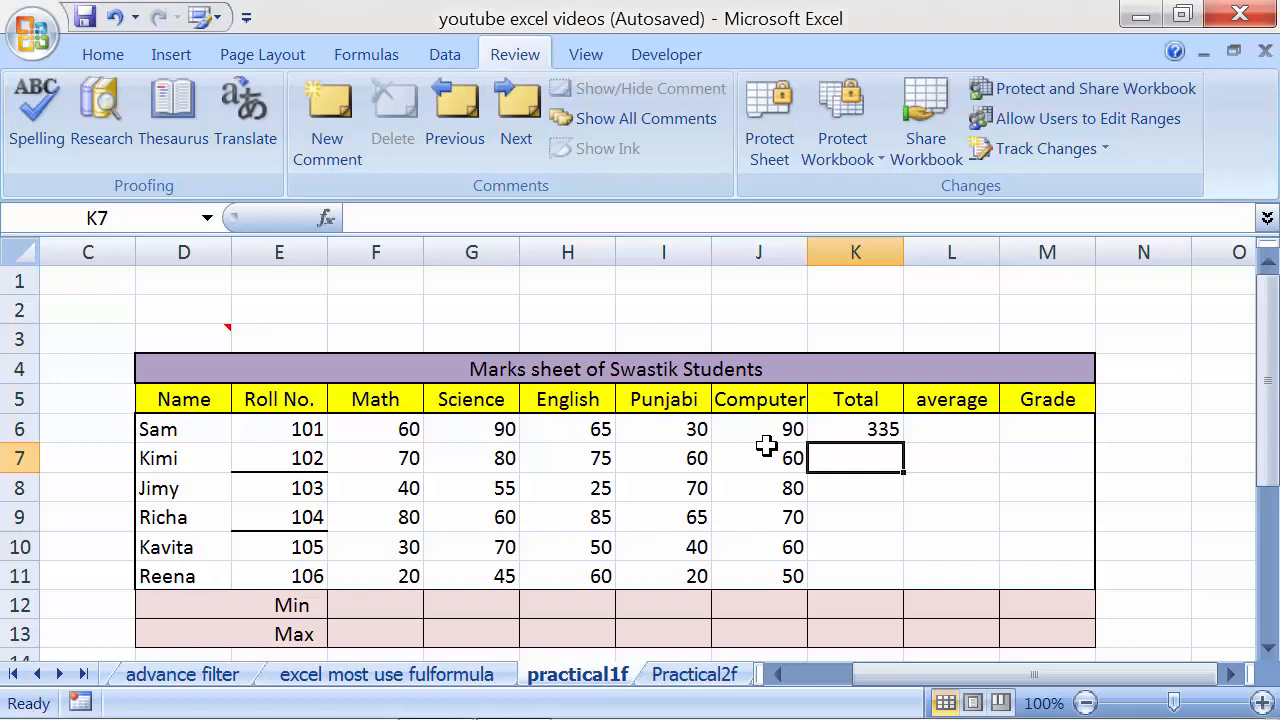
Fill the first student's SUM formula from K6 down the Total column through K11.
key("Up")
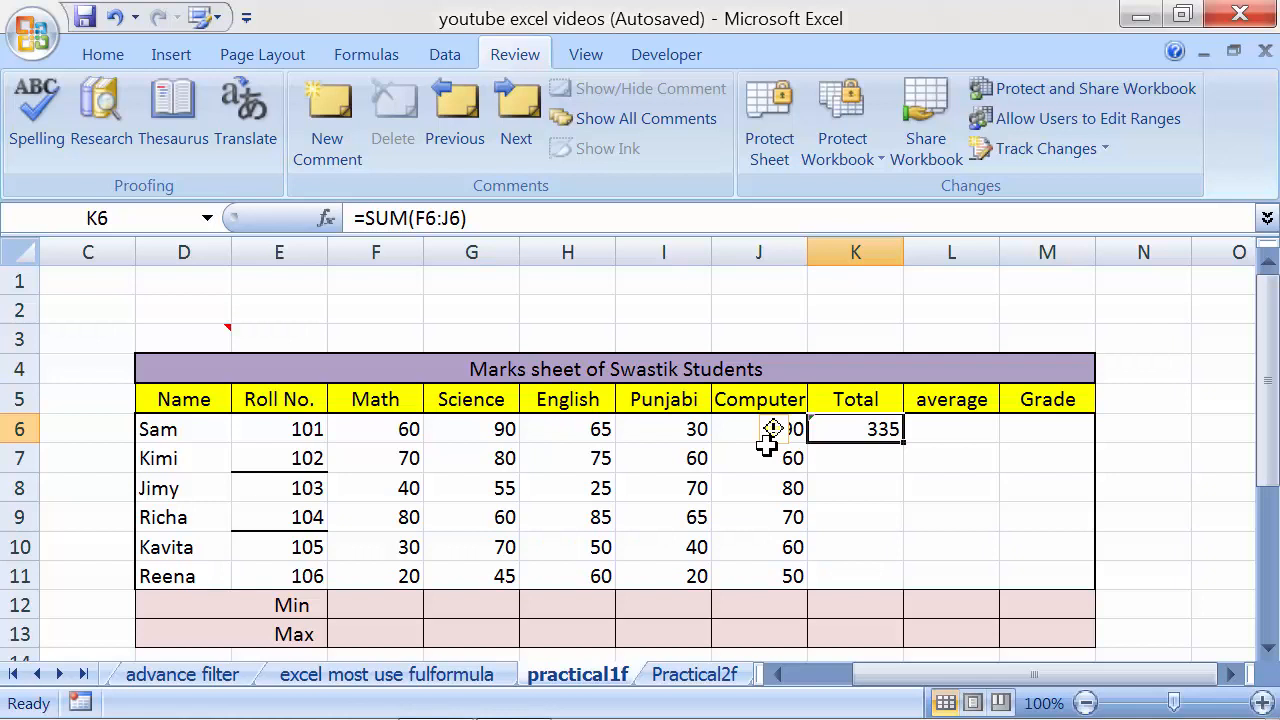
left_click(849, 463)
left_click(880, 433)
left_click_drag(904, 442, 903, 586)
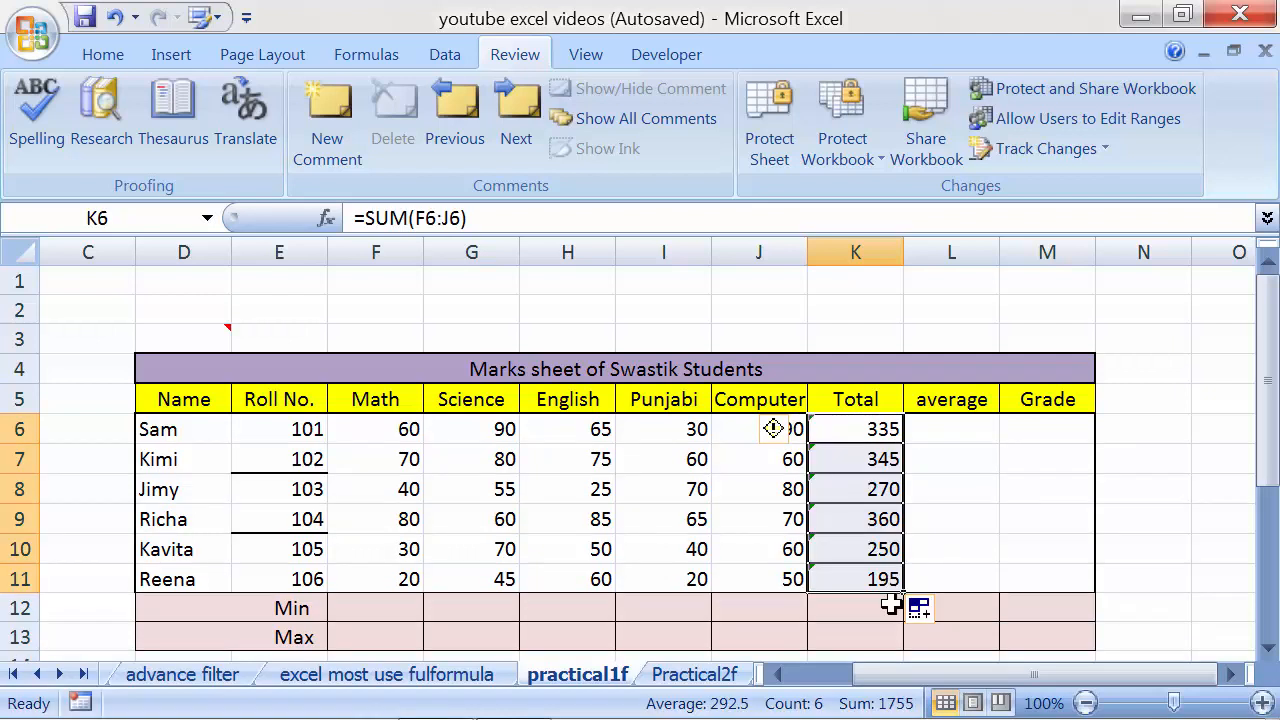
Check the SUM formula in each student's Total cell from K6 to K11, comparing how the row references adjust.
left_click(868, 428)
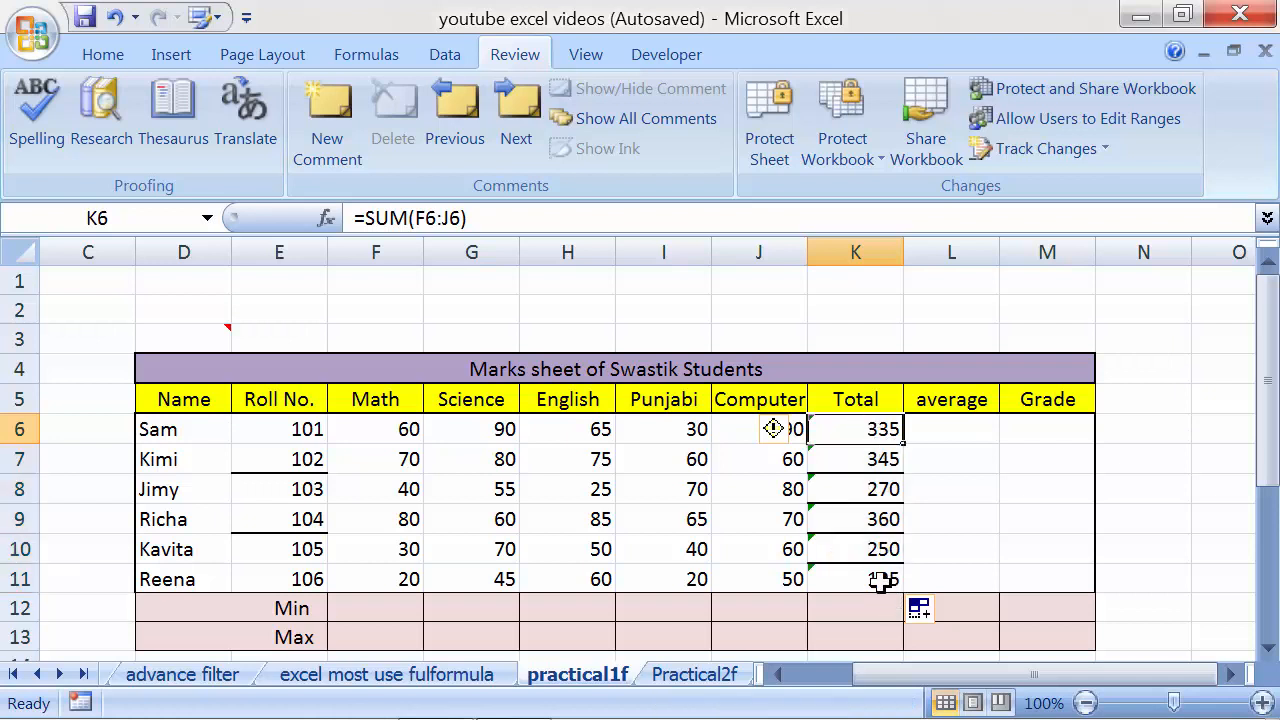
left_click(883, 459)
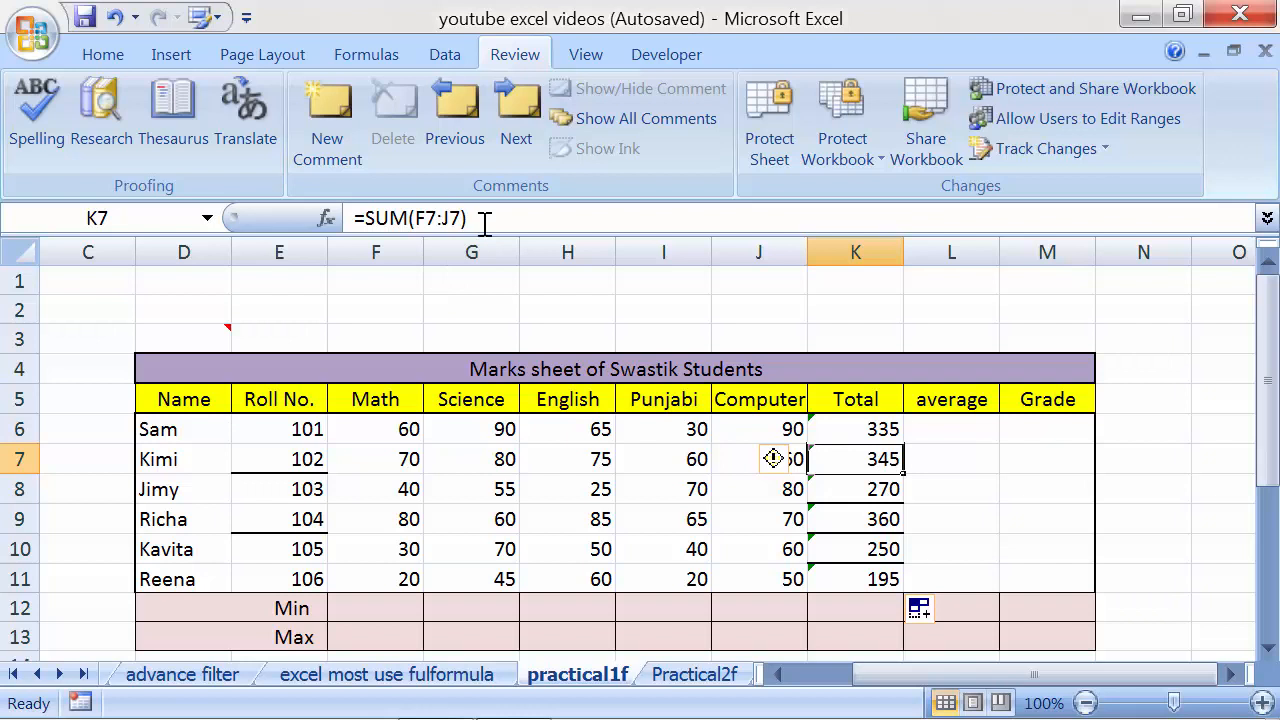
left_click_drag(479, 218, 270, 218)
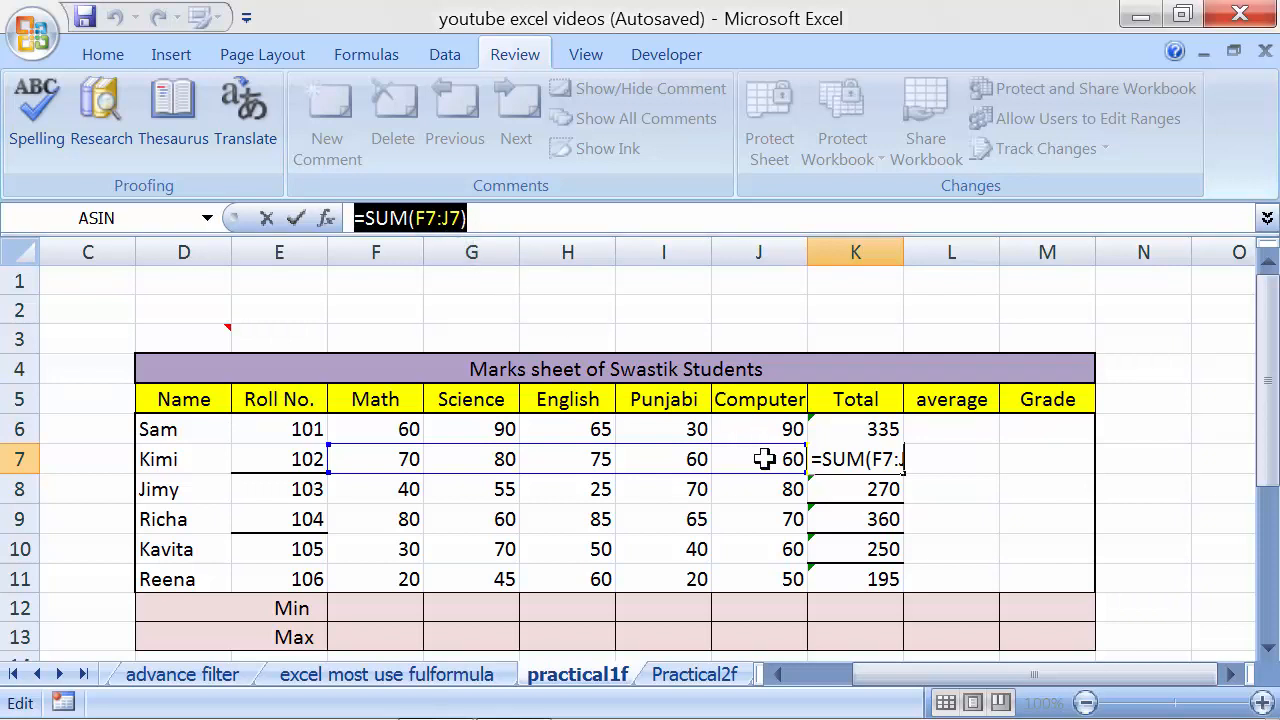
key("Return")
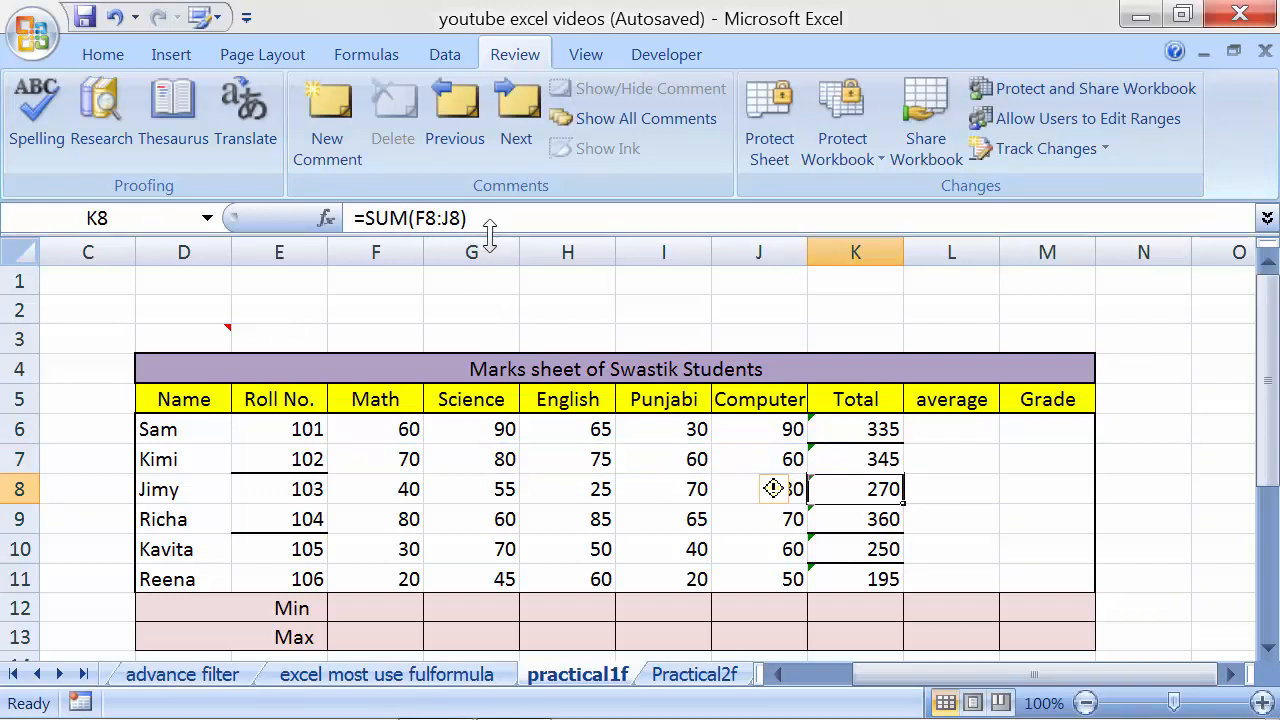
left_click(837, 530)
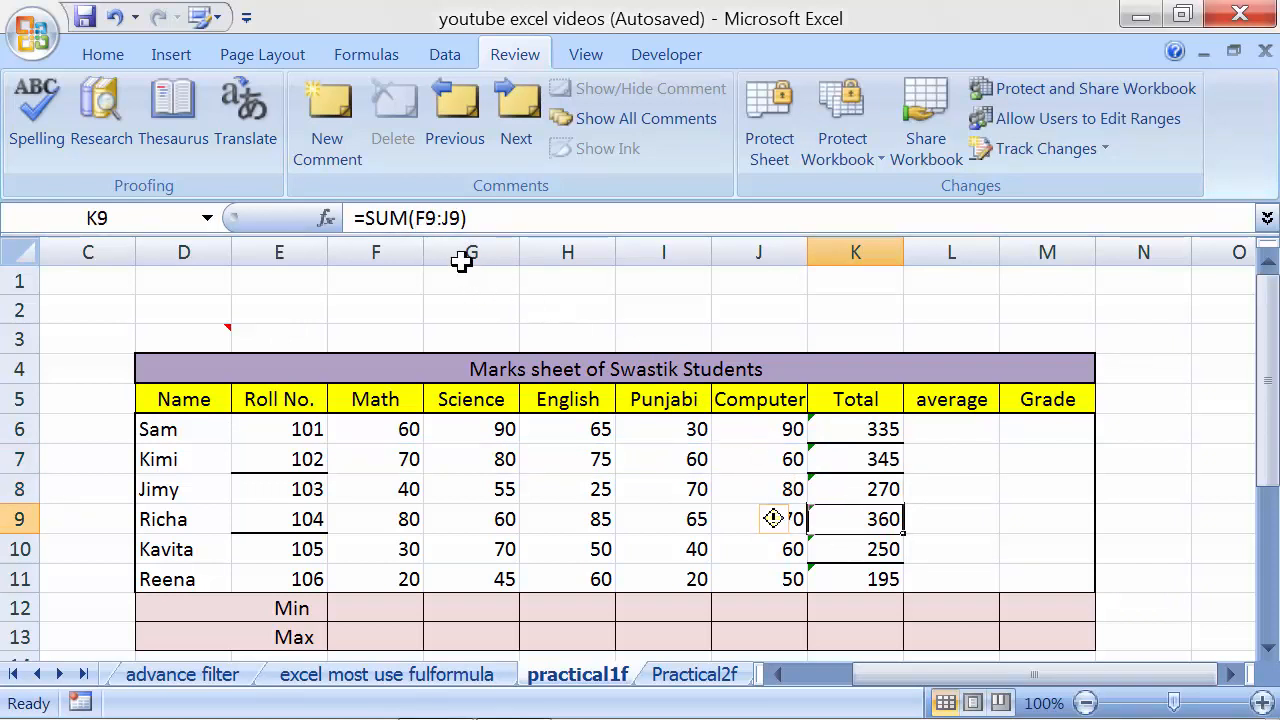
key("Return")
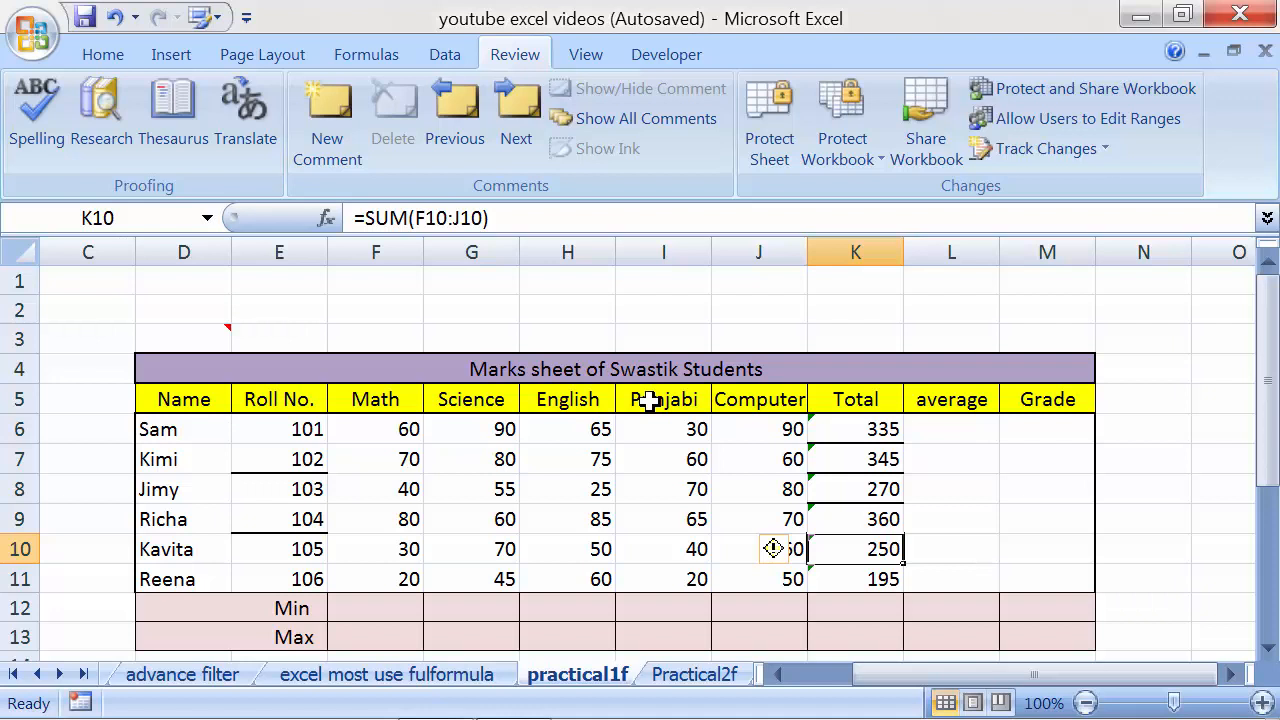
left_click(860, 583)
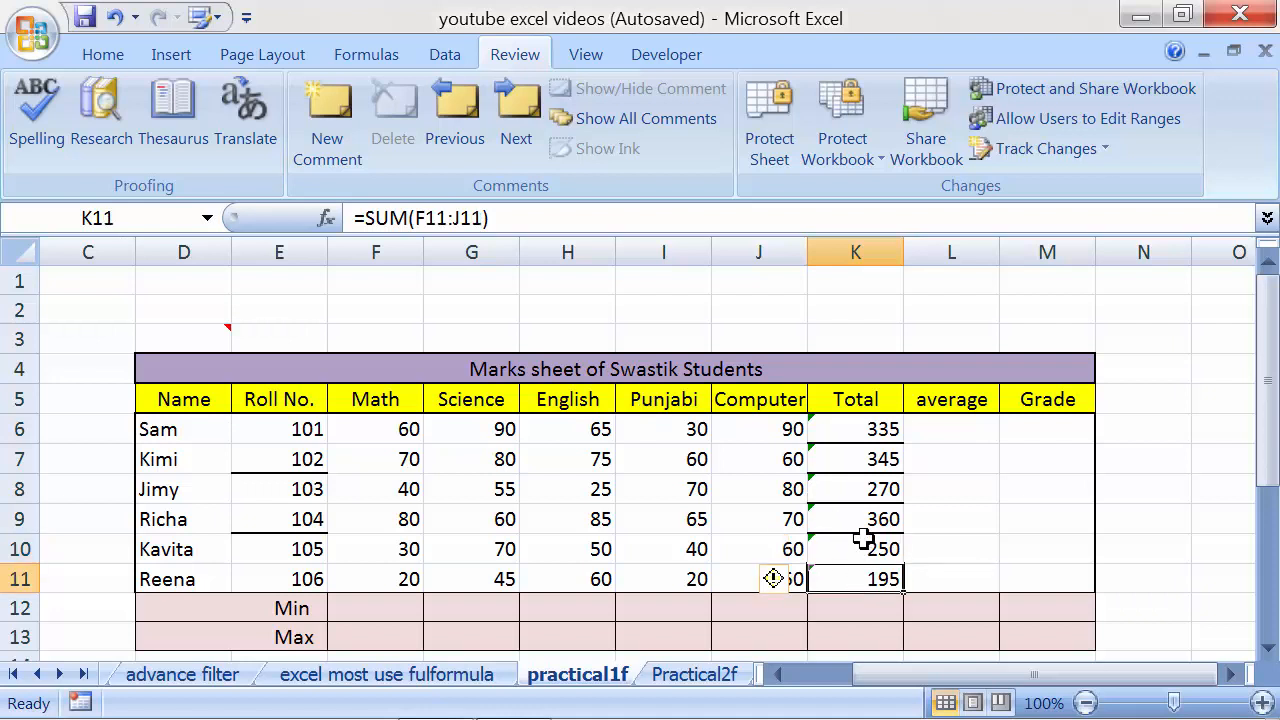
Clear the totals from K6:K11 and return to the first student's Total cell.
left_click(870, 427)
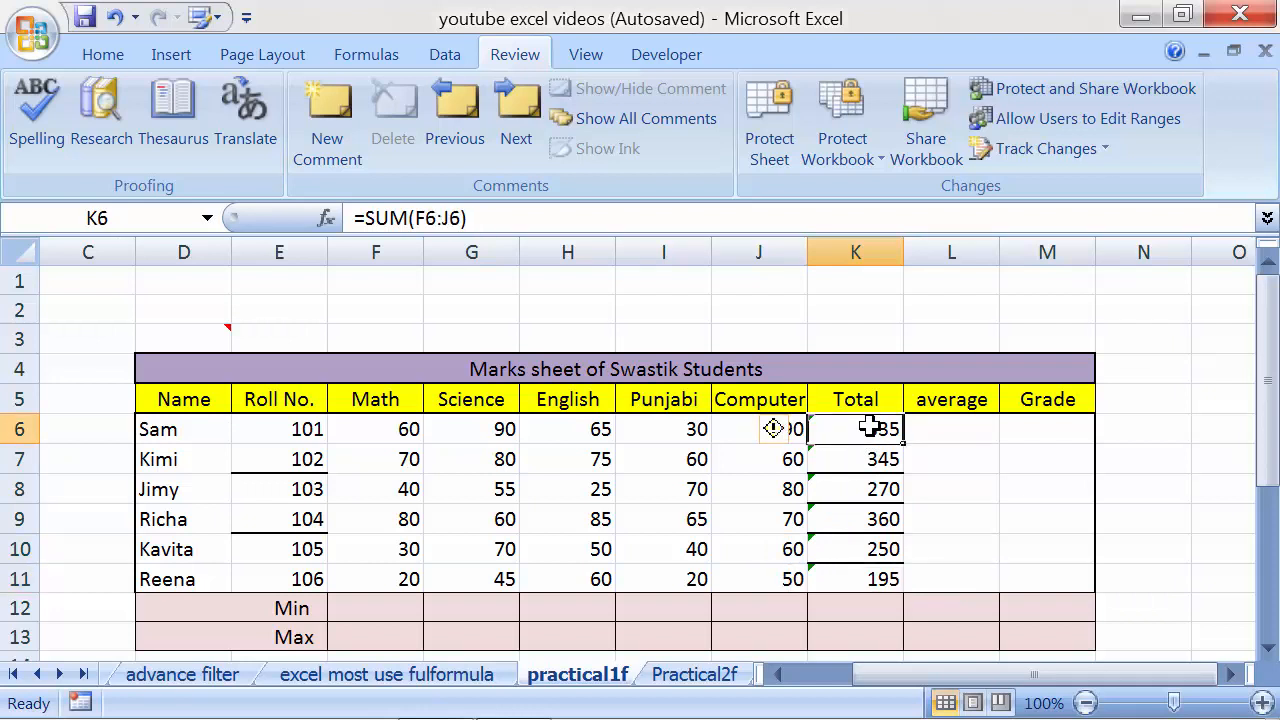
left_click_drag(870, 427, 872, 572)
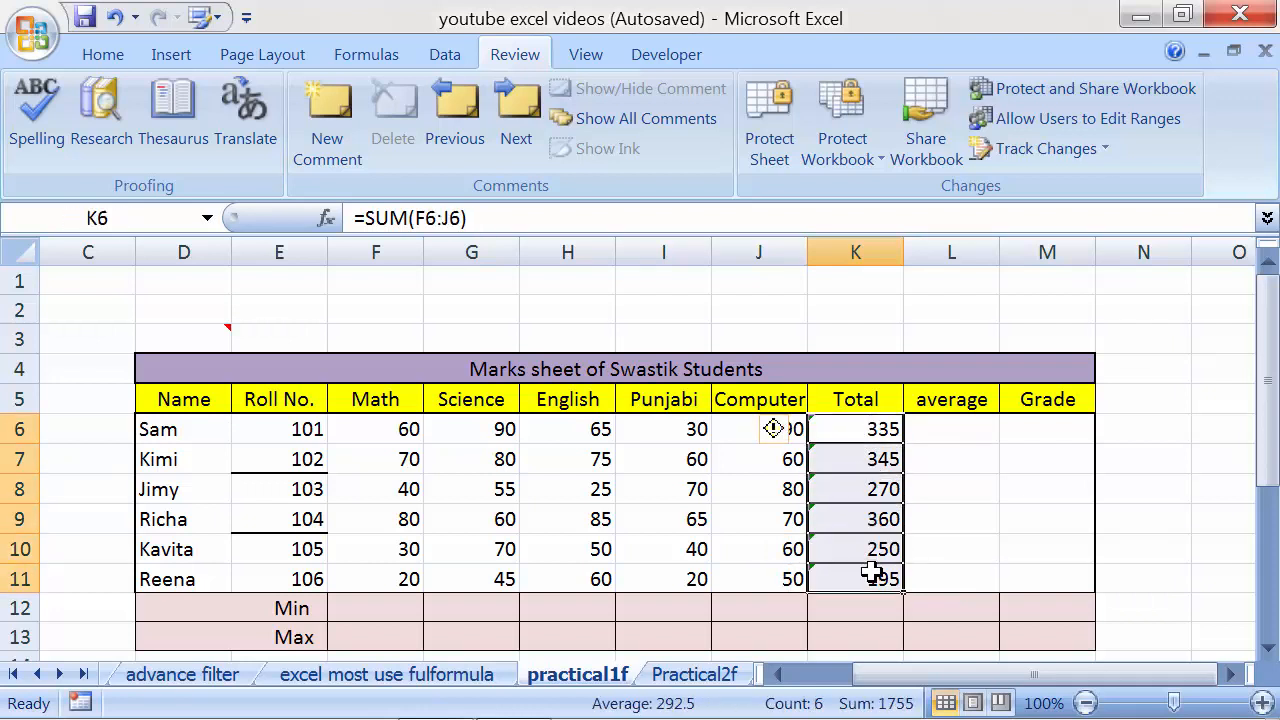
key("Delete")
left_click(874, 436)
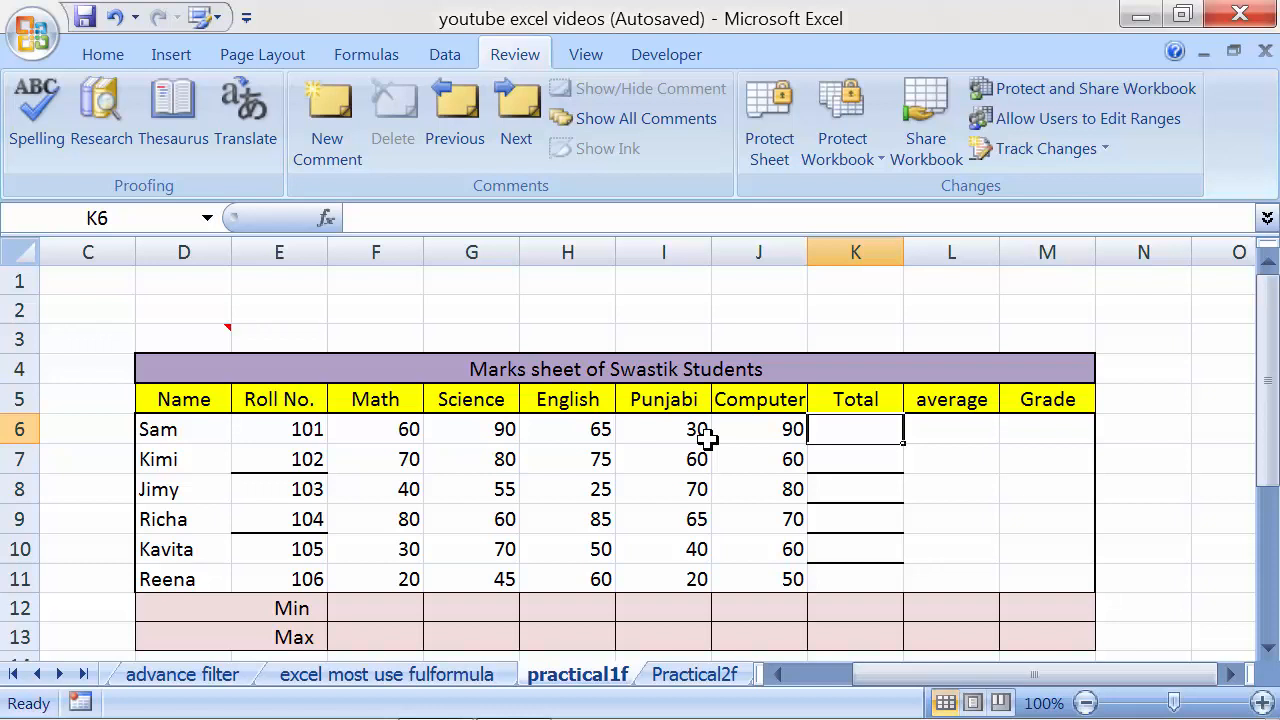
Examine the first student's marks in F6:J6, subject by subject from Math to Computer, to judge which belong in a conditional total.
left_click(680, 430)
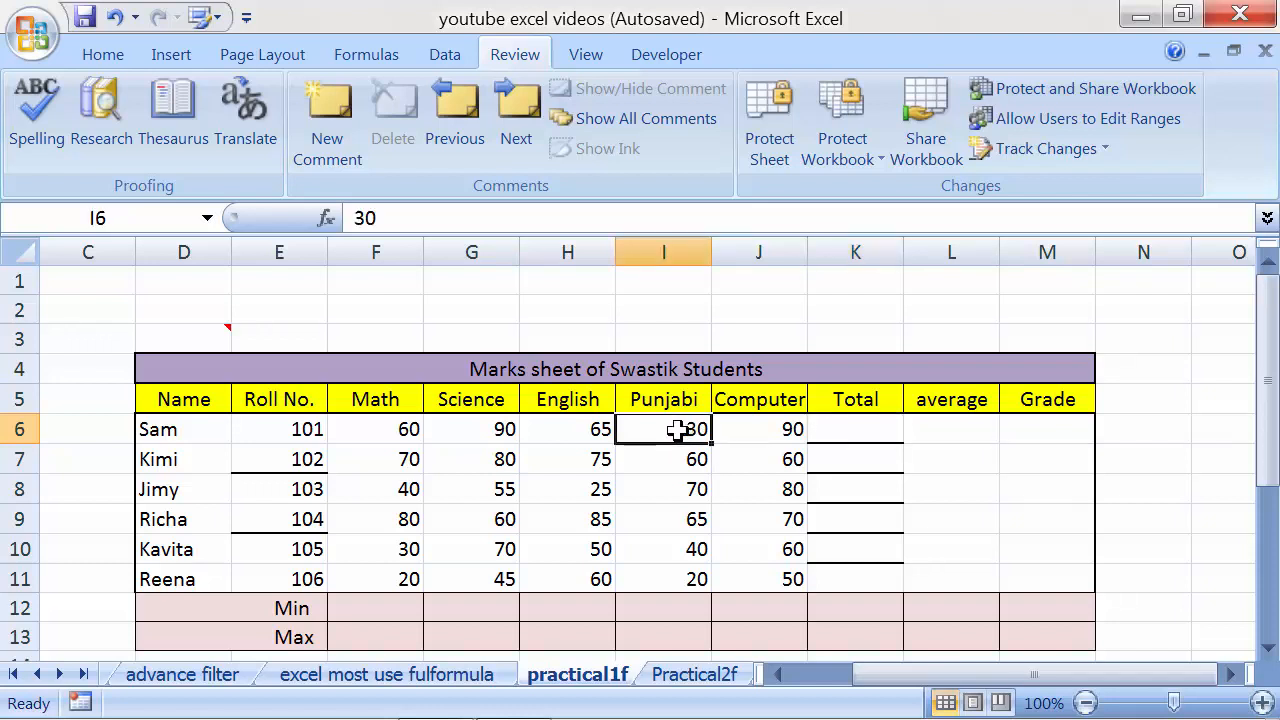
left_click_drag(371, 432, 750, 428)
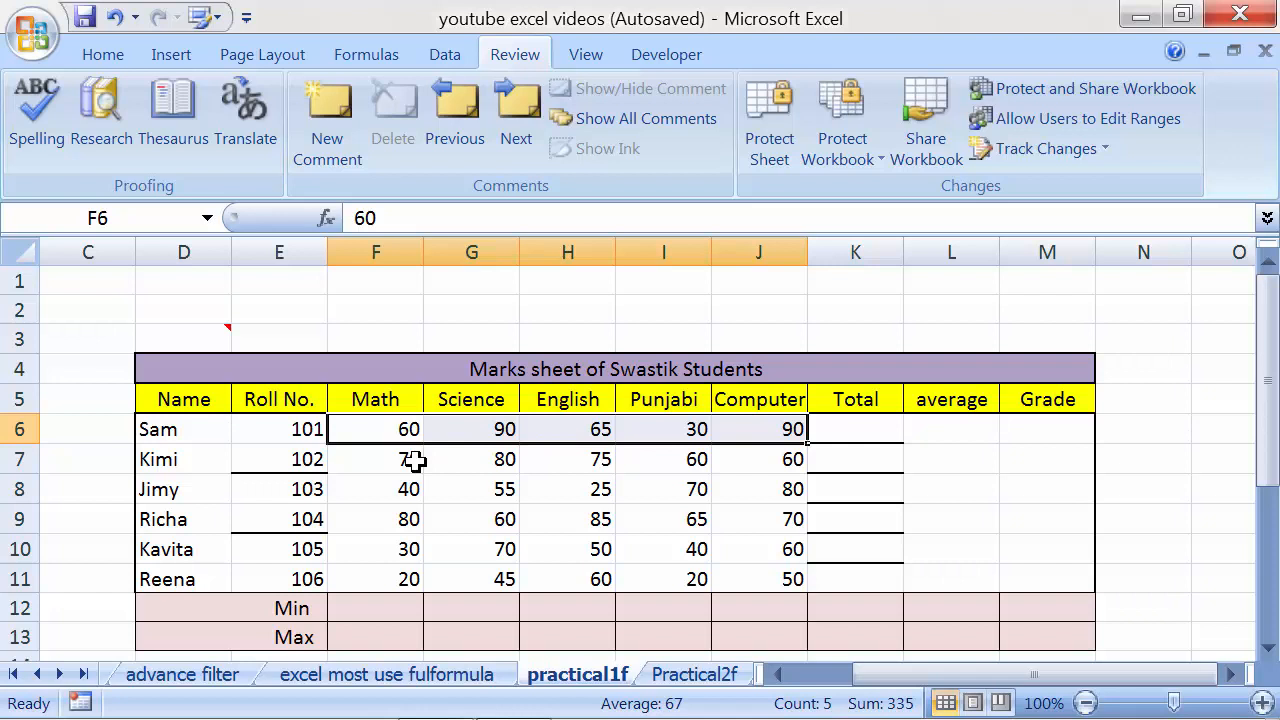
left_click(396, 430)
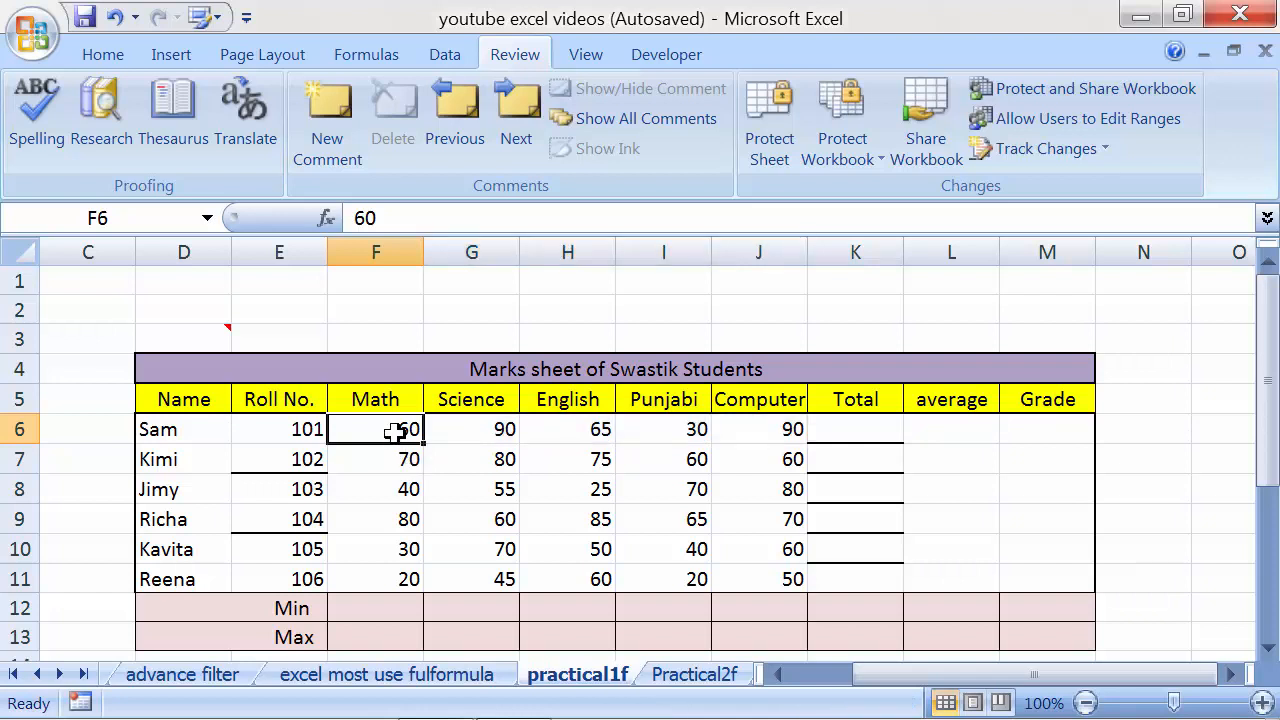
left_click(483, 432)
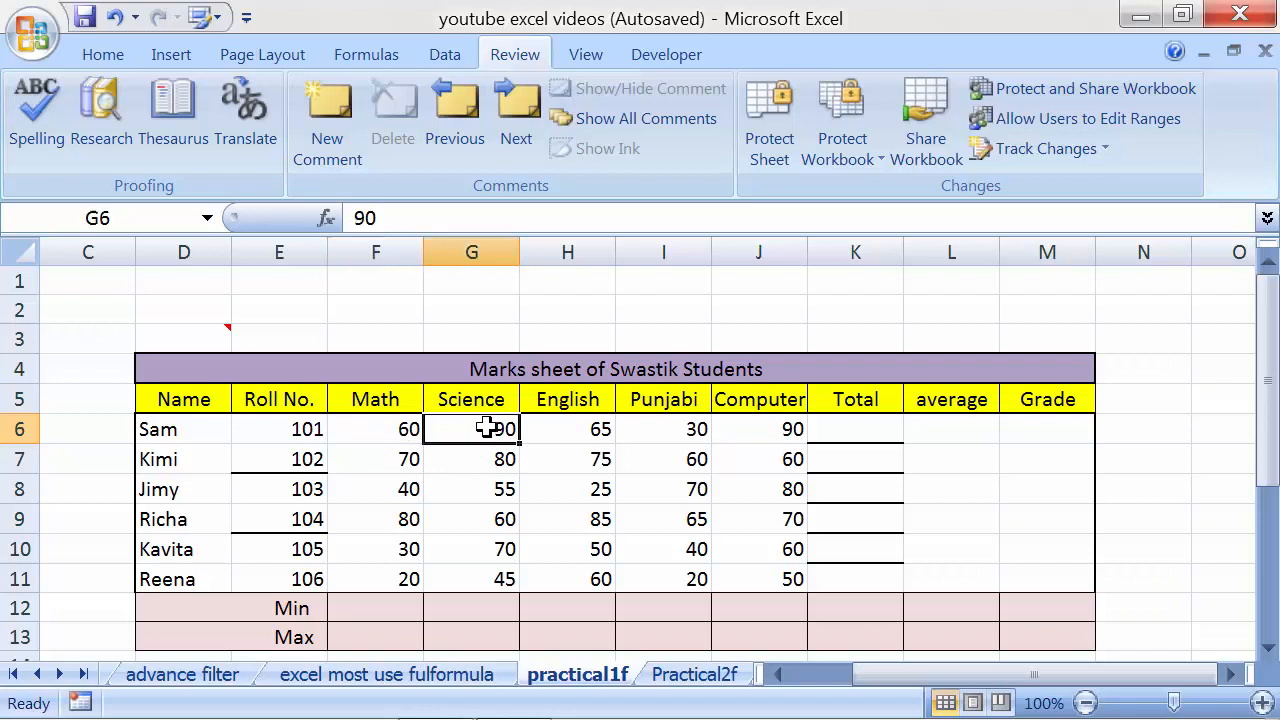
left_click(527, 425)
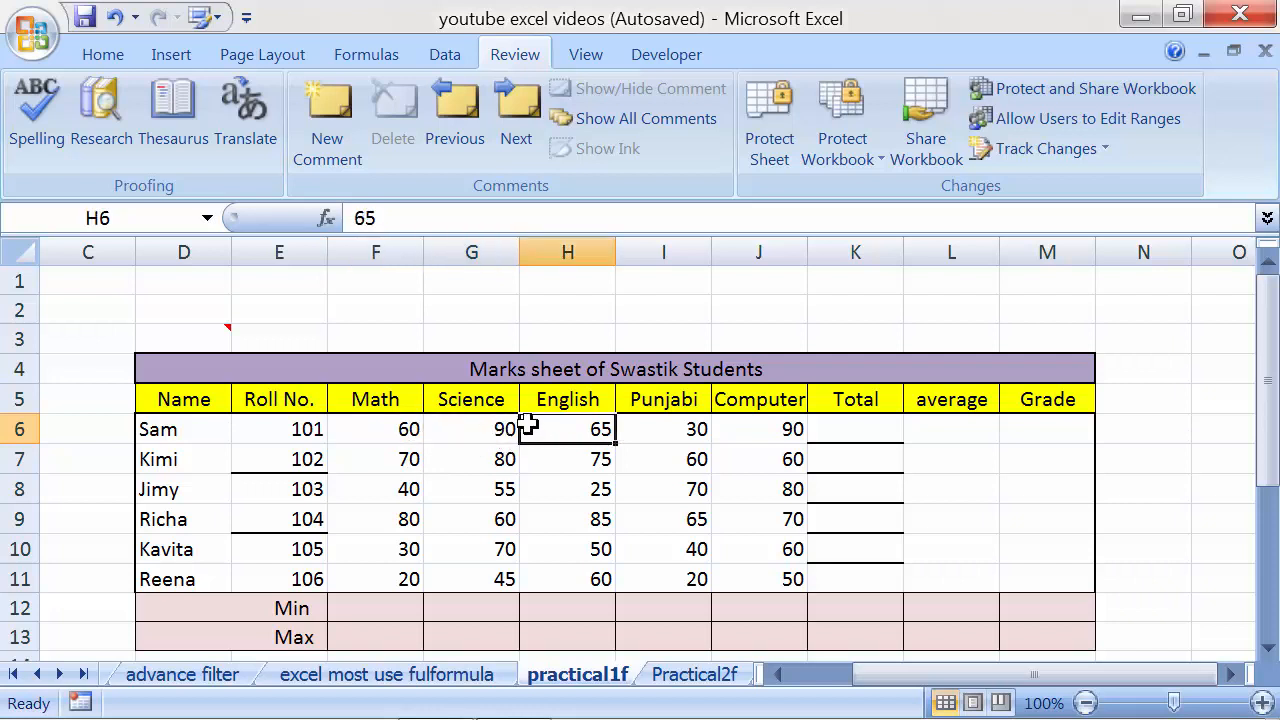
left_click(653, 432)
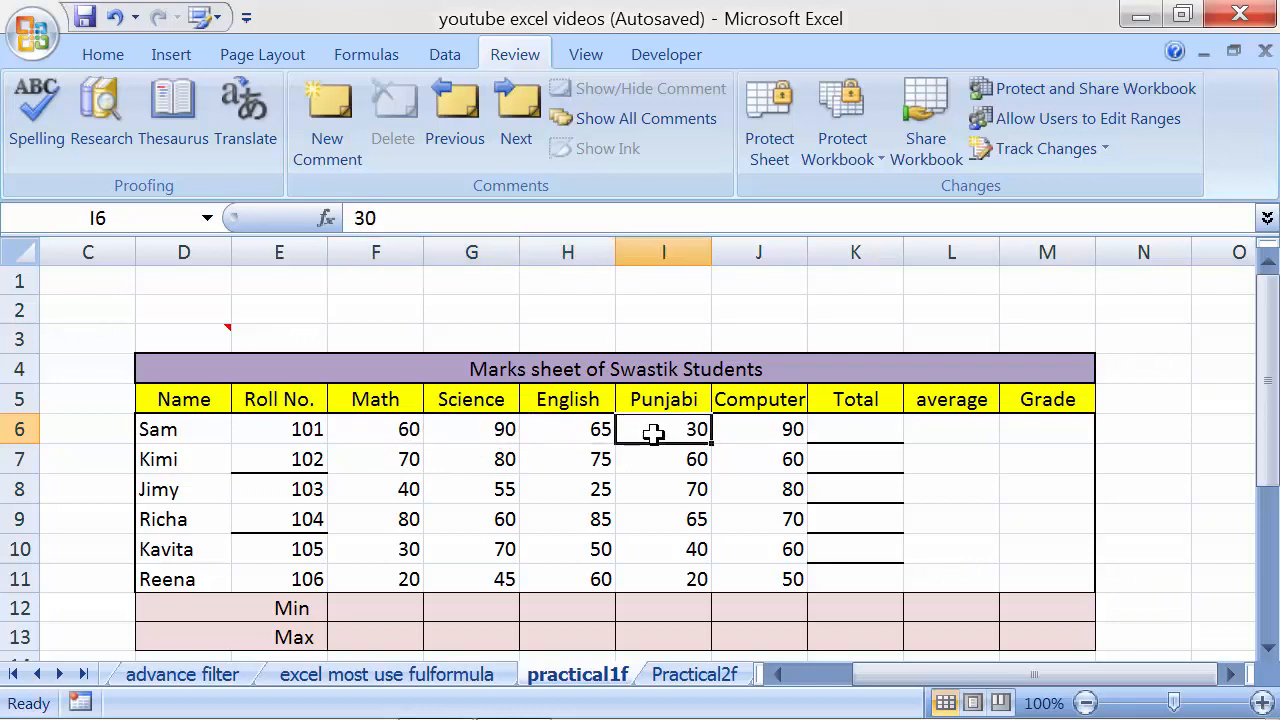
left_click(740, 438)
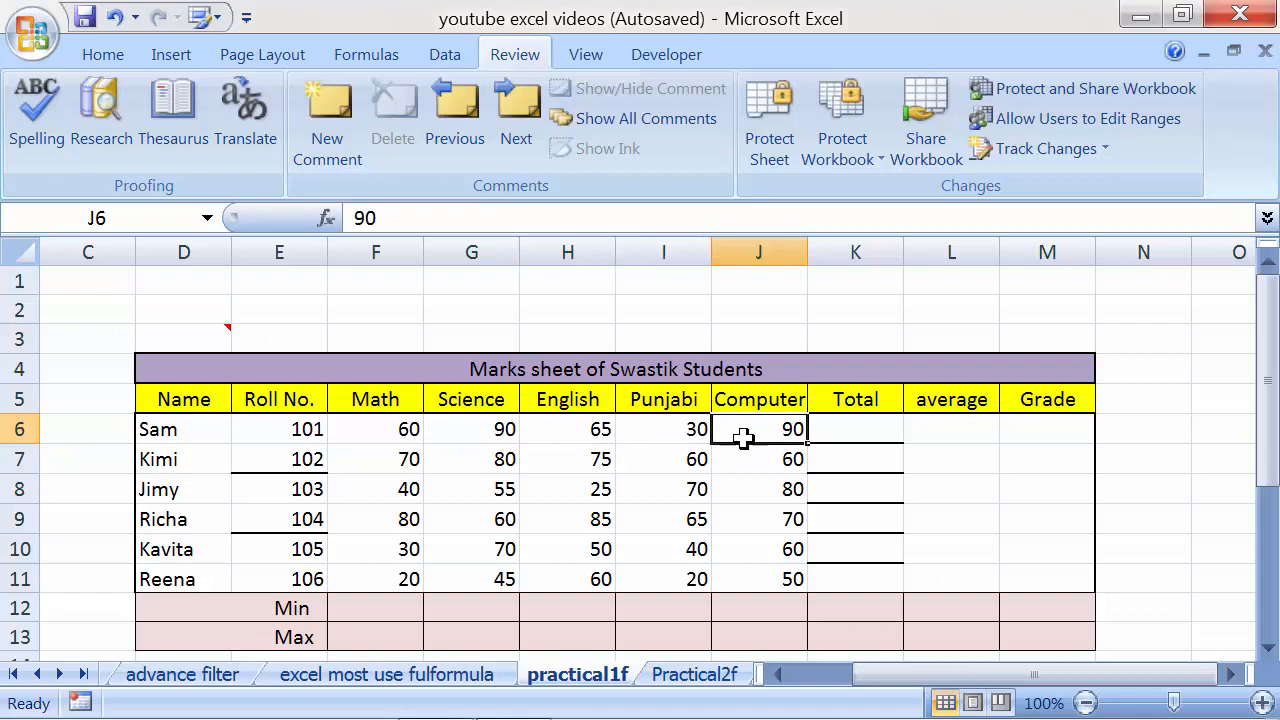
left_click(689, 429)
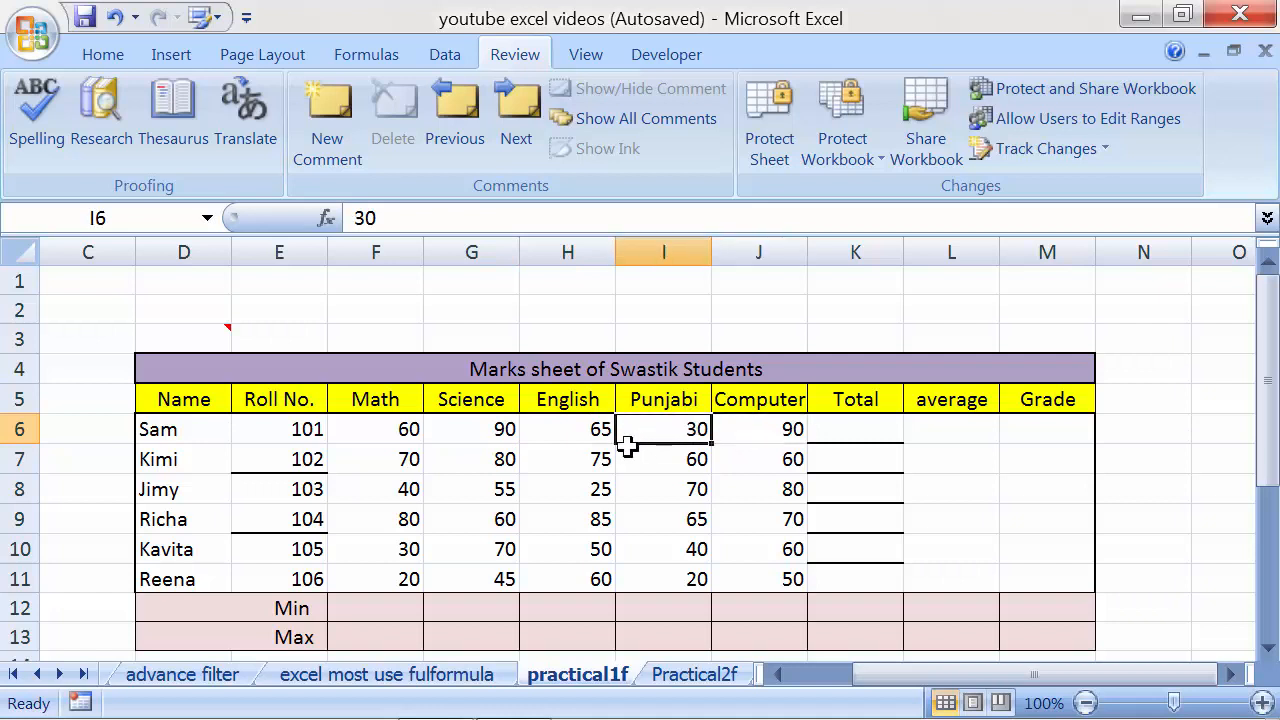
left_click(374, 429)
left_click(466, 430)
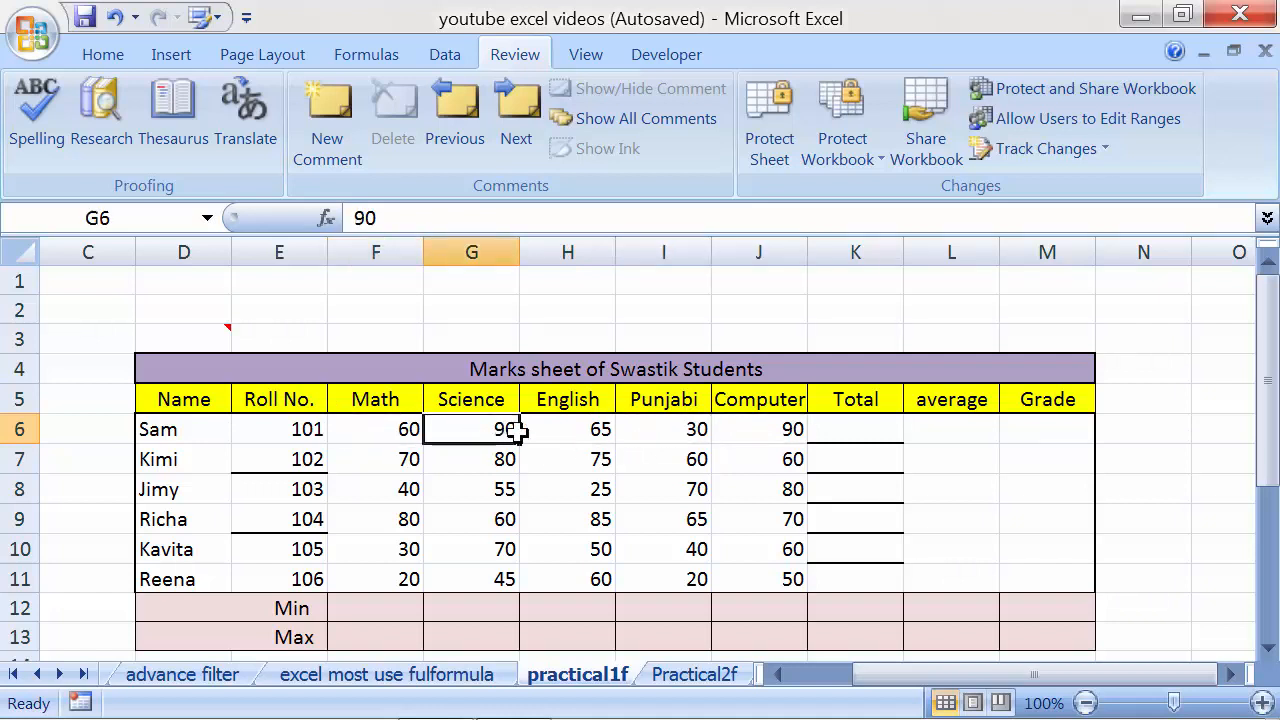
left_click(550, 431)
left_click(738, 436)
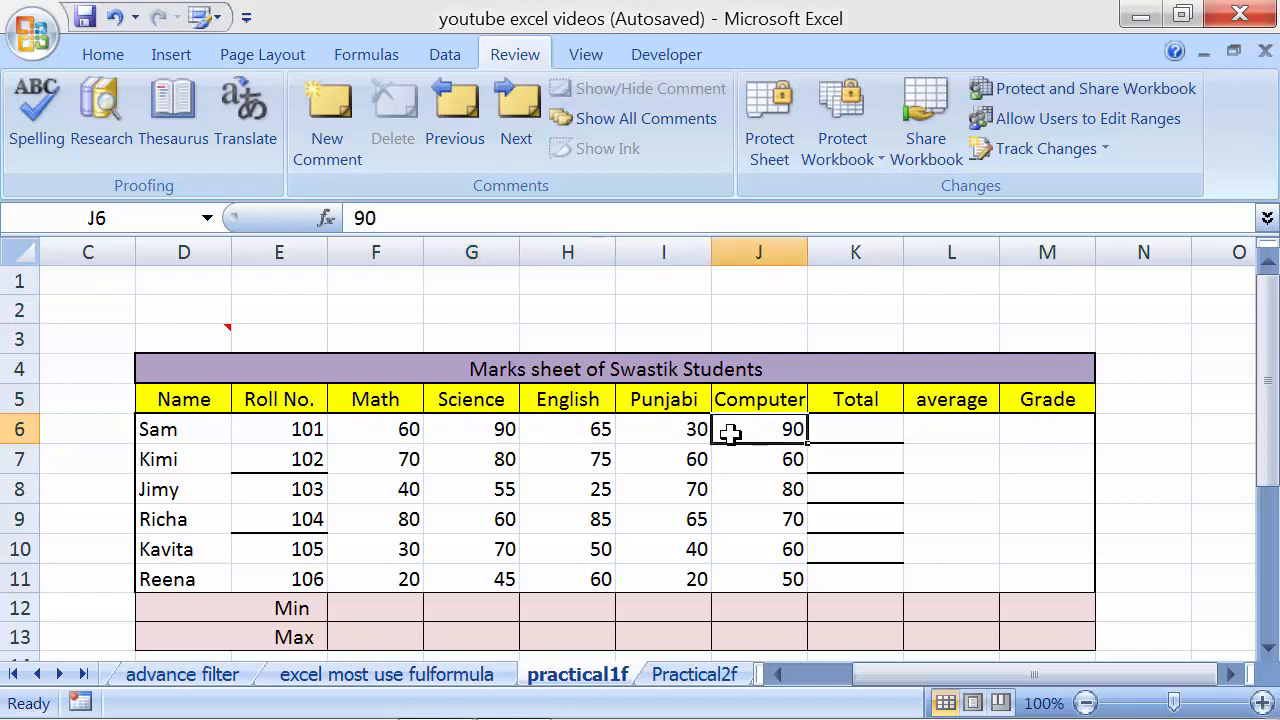
left_click(670, 429)
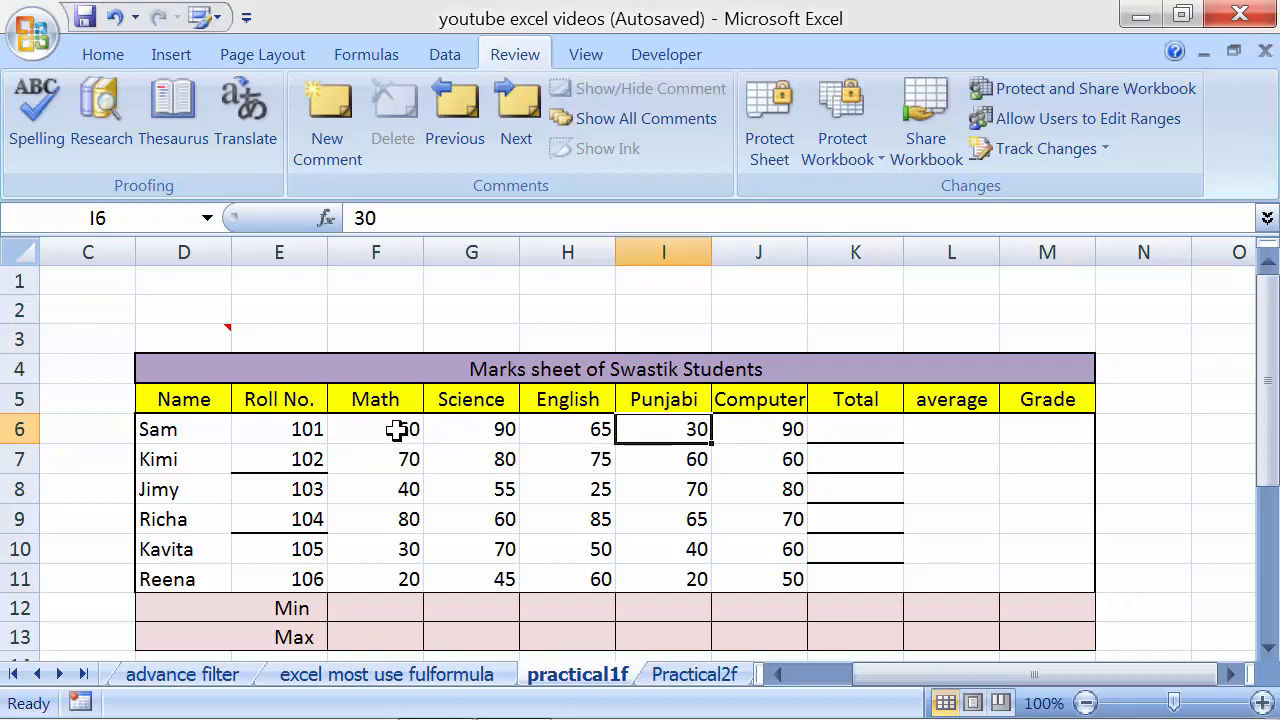
left_click_drag(400, 428, 641, 428)
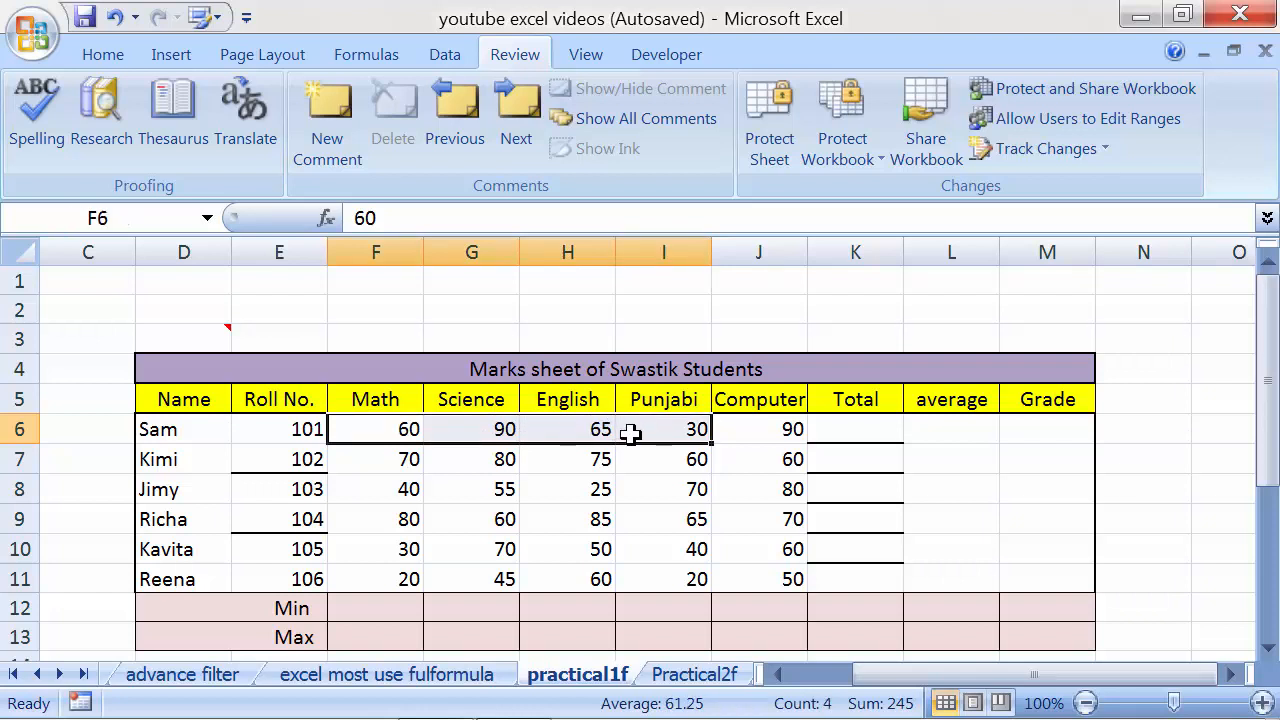
left_click(640, 428)
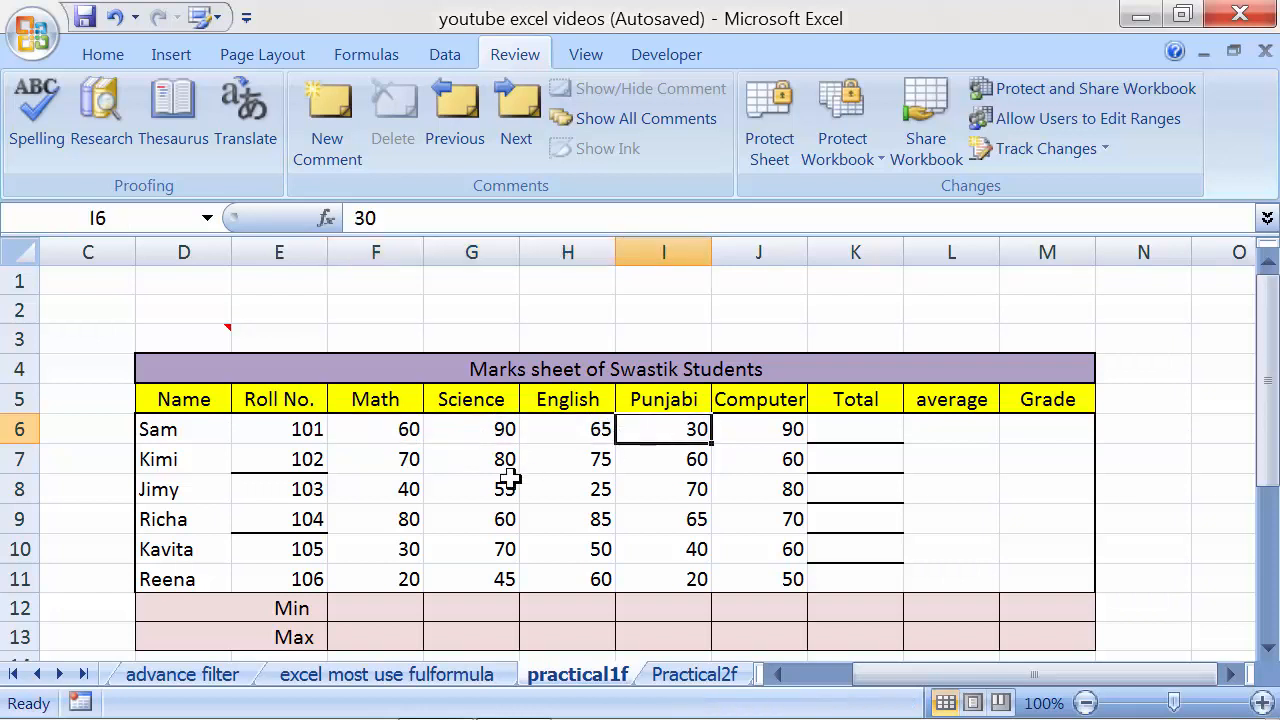
left_click(397, 429)
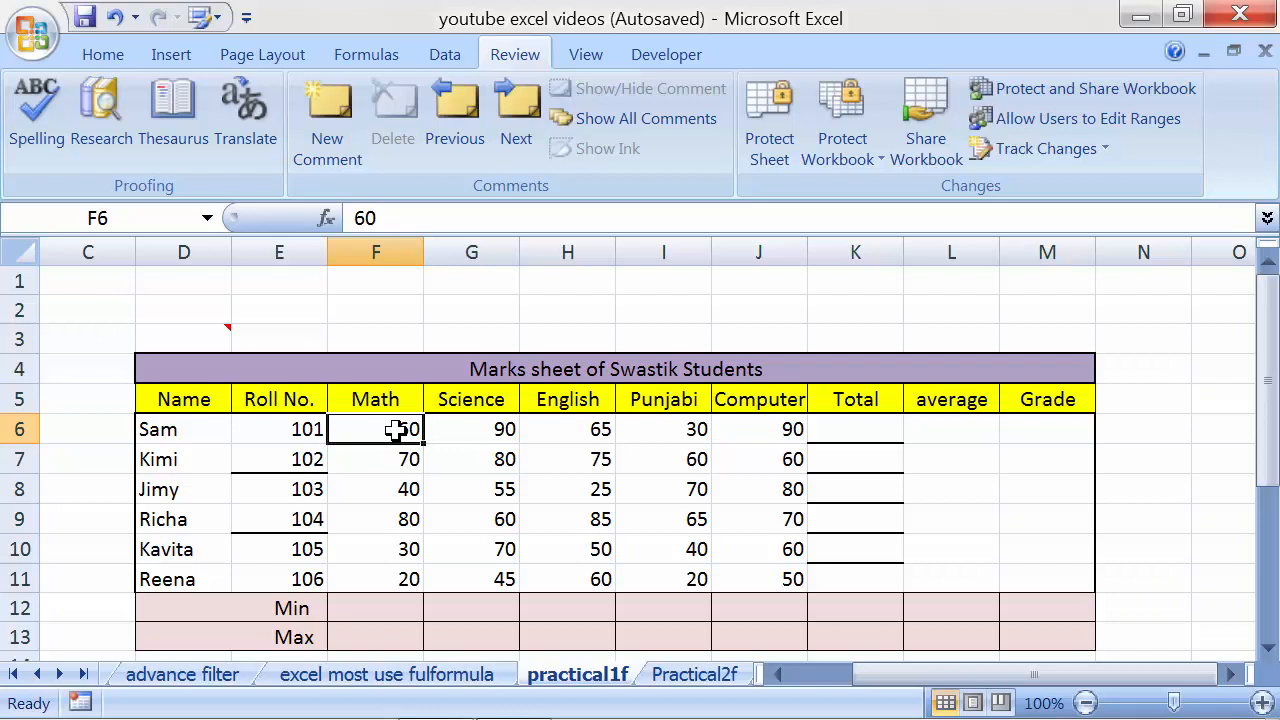
Begin a SUMIF formula in the first student's Total cell K6, =sumif(.
left_click(816, 436)
type("=")
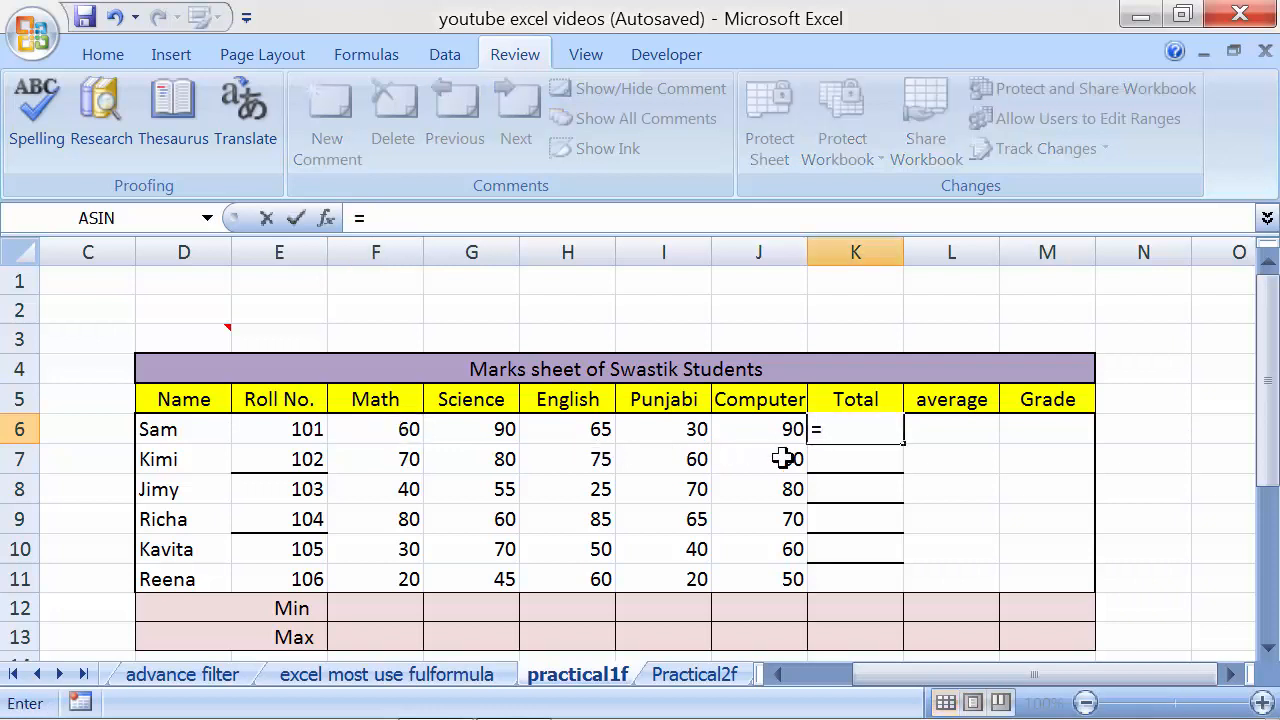
type("sumif")
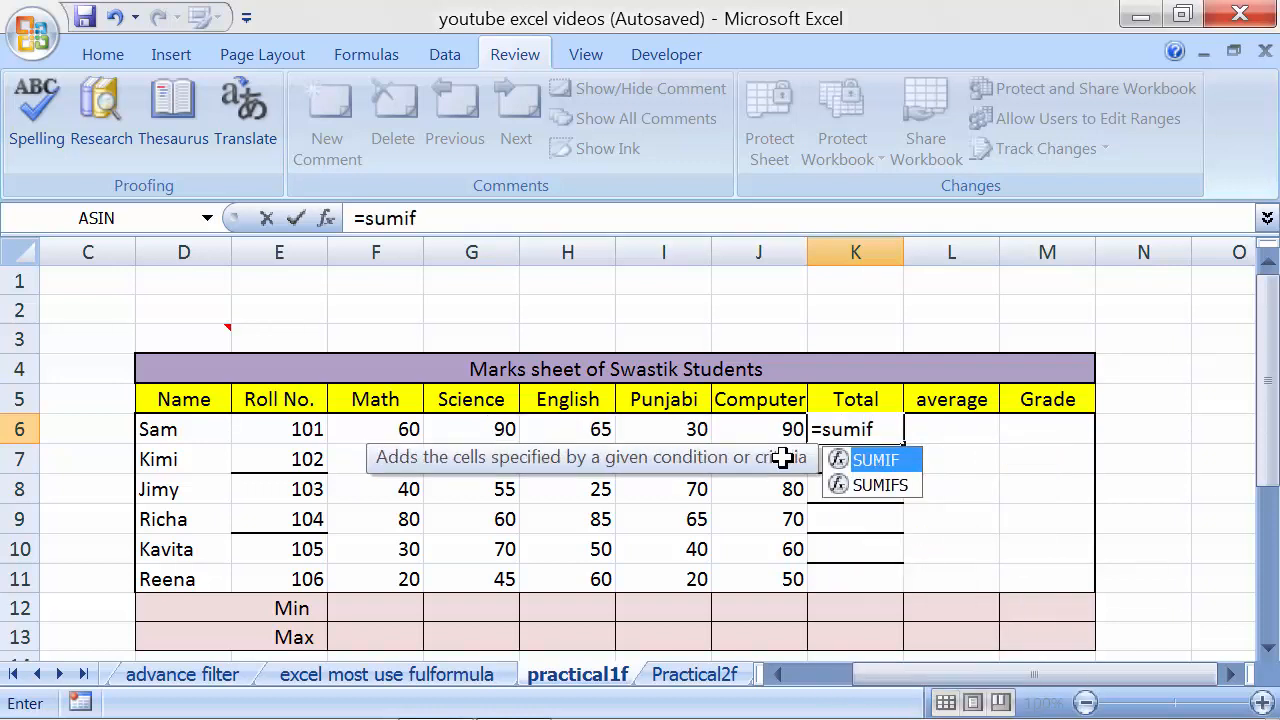
key("BackSpace")
key("BackSpace")
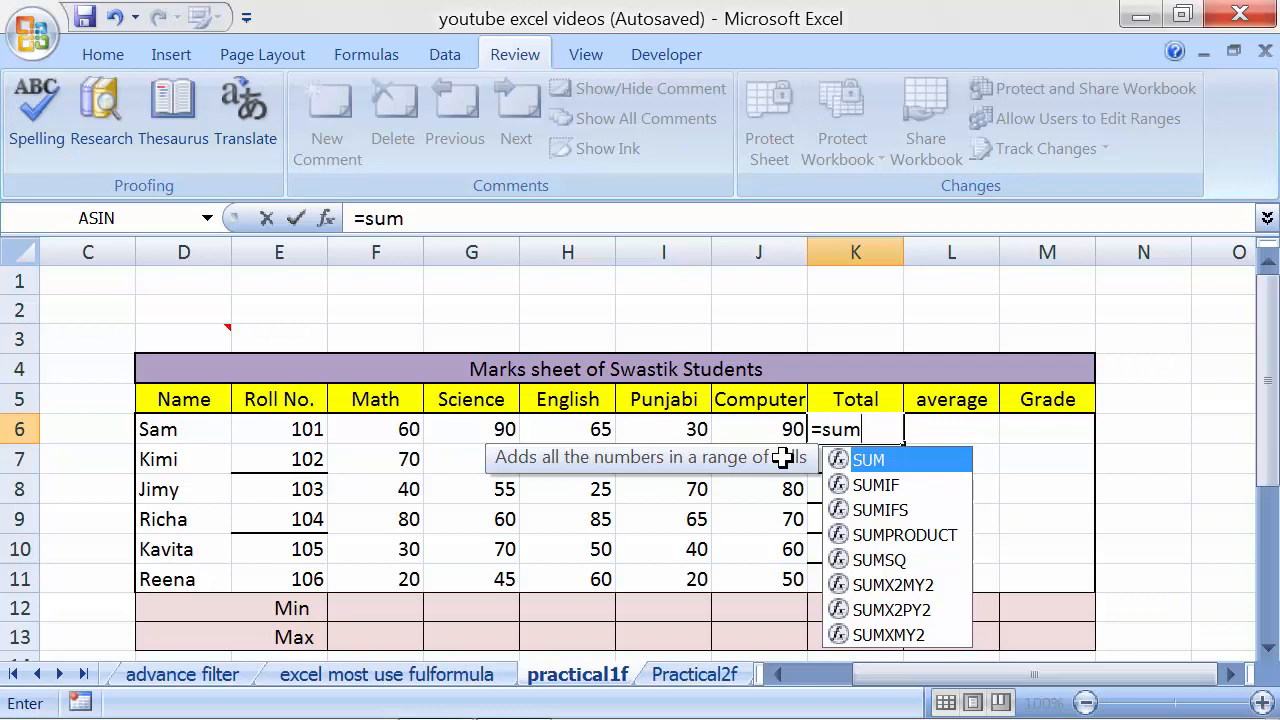
type("if")
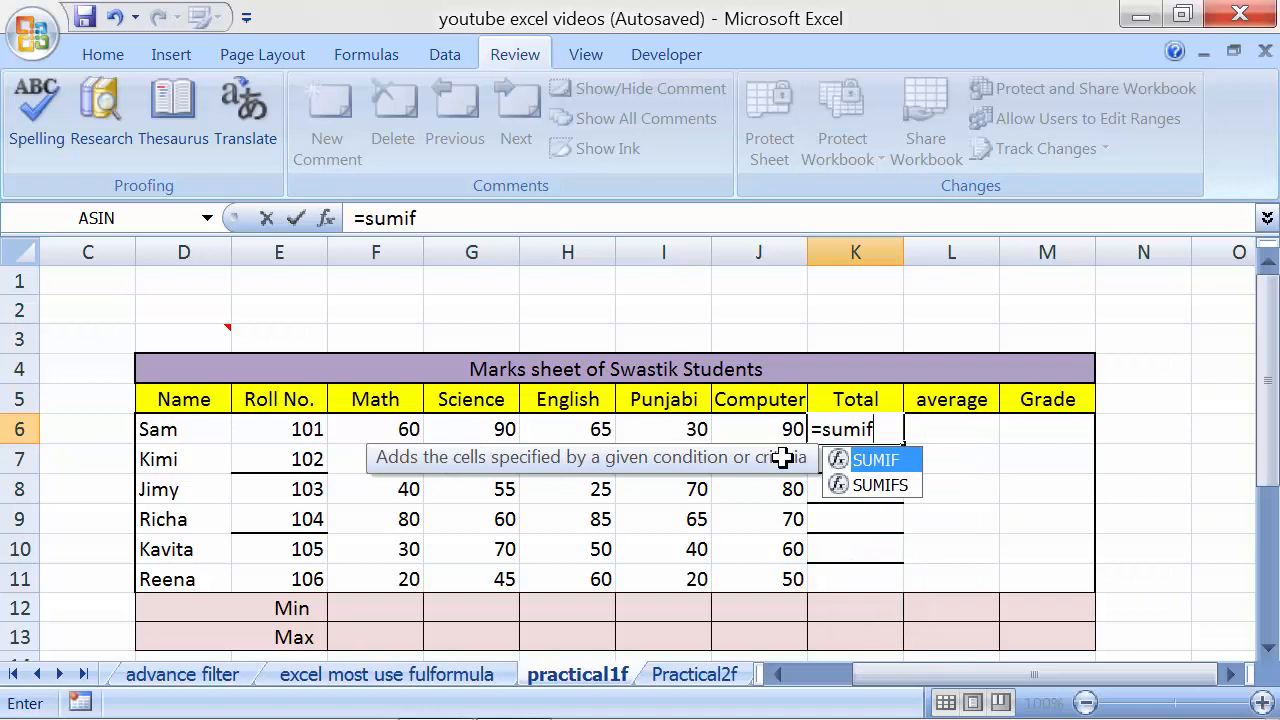
type("(")
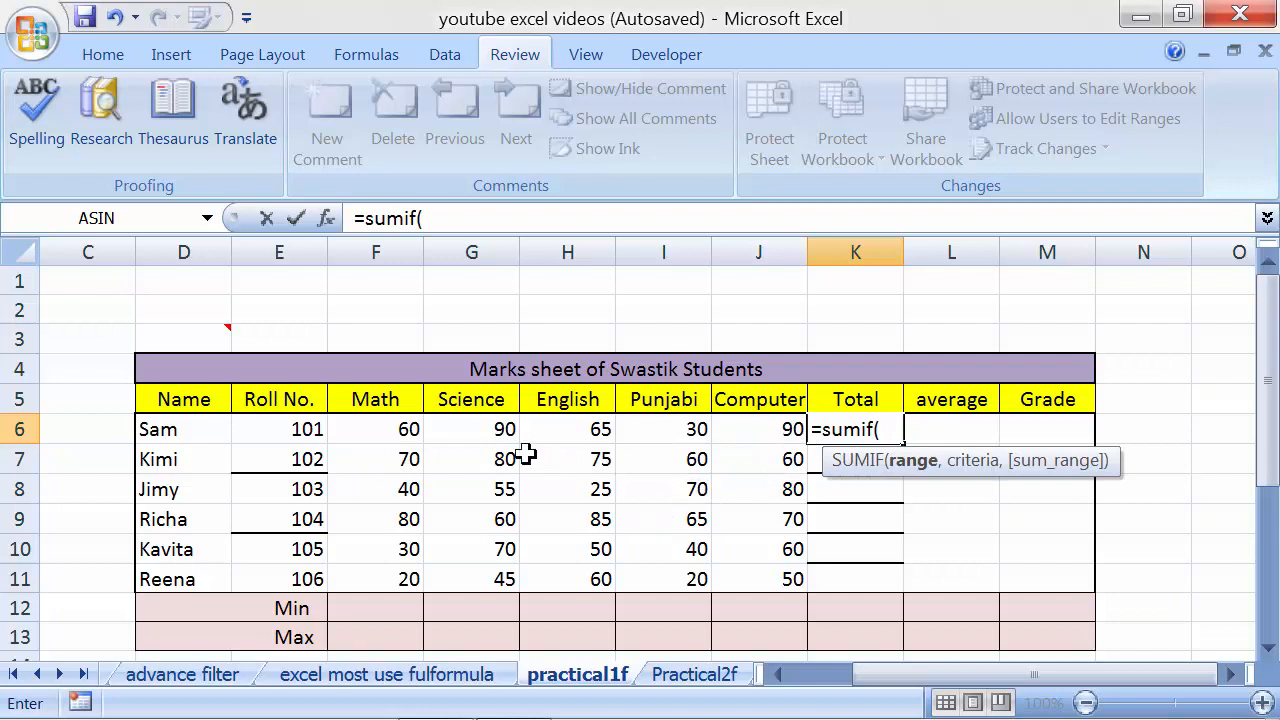
Complete the K6 formula as =sumif(F6:J6,">30") to total only marks above 30, enter it, and reselect the cell.
left_click_drag(371, 429, 735, 428)
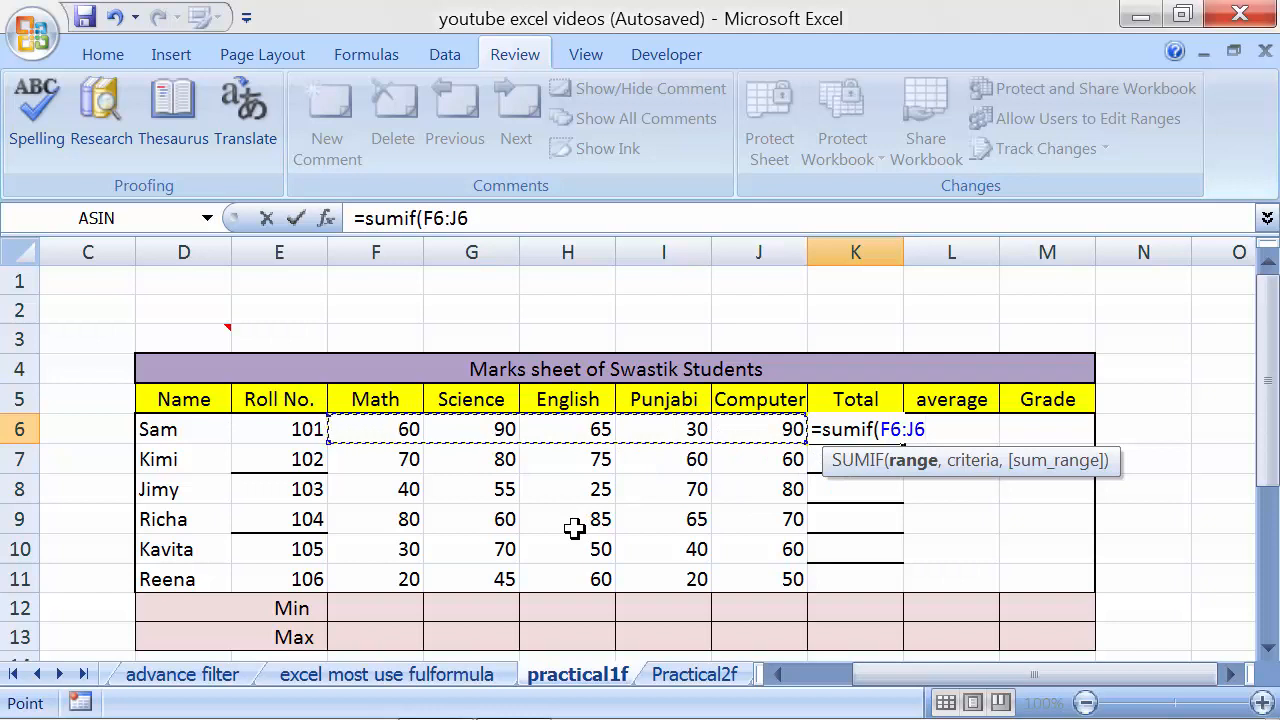
type(",")
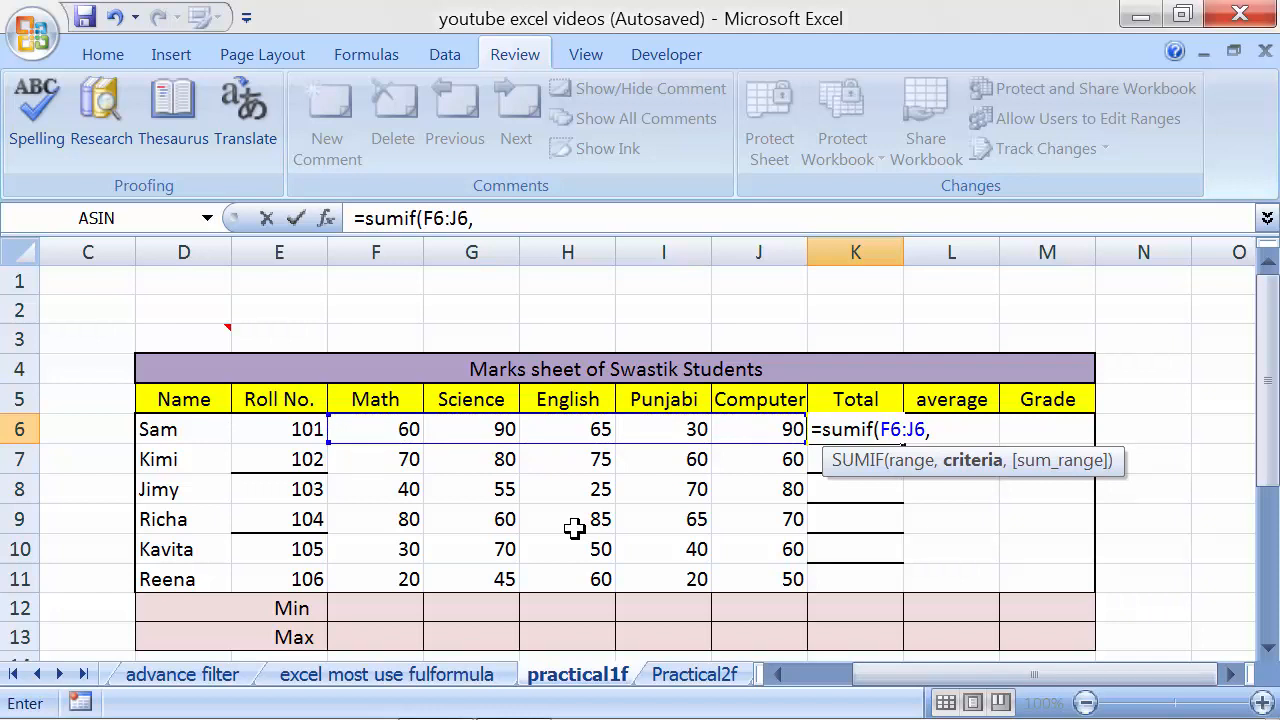
type("\"")
type(">30\"")
type(")")
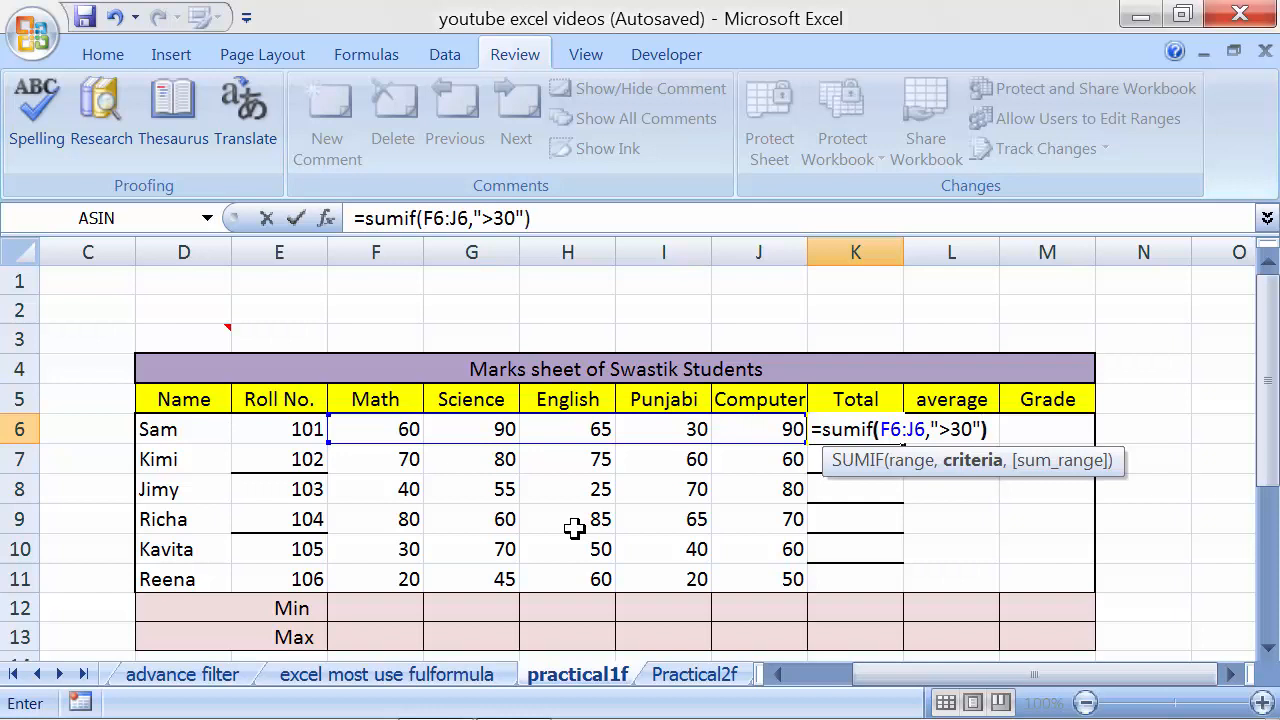
key("Return")
key("Up")
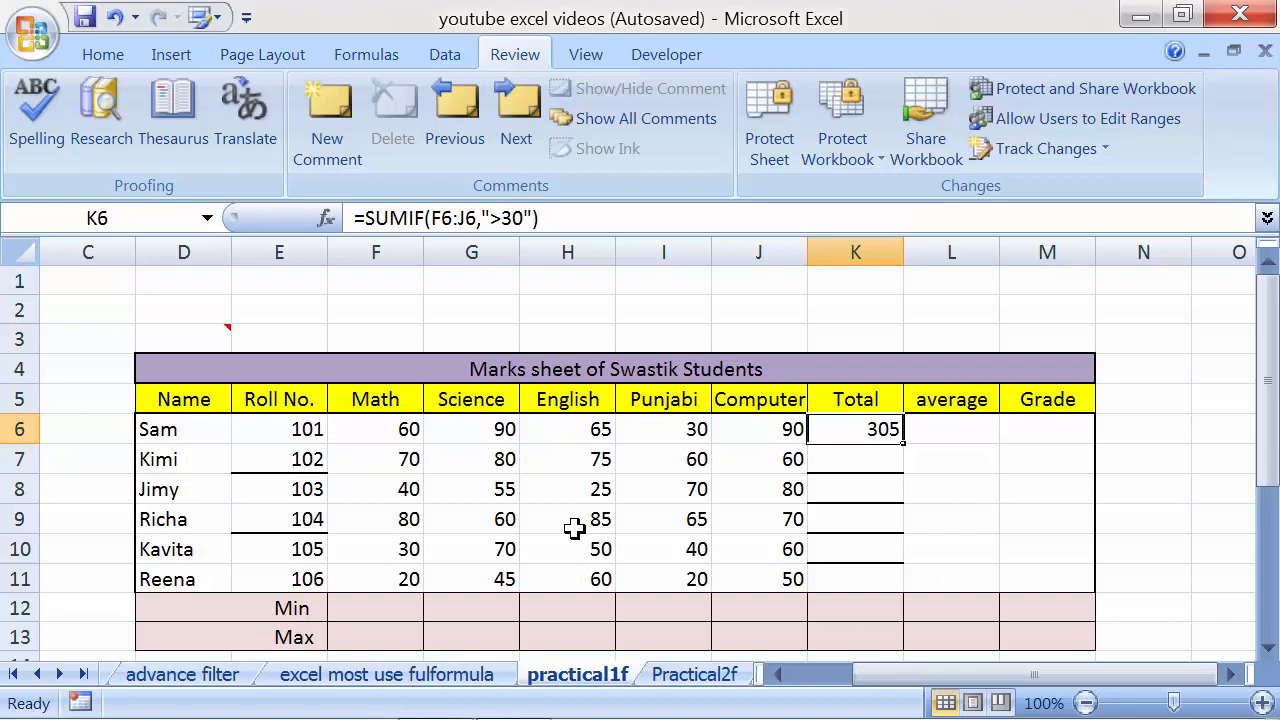
Compare the first student's subject marks in F6:J6 with the SUMIF total in K6, checking which marks count as above 30.
left_click(416, 430)
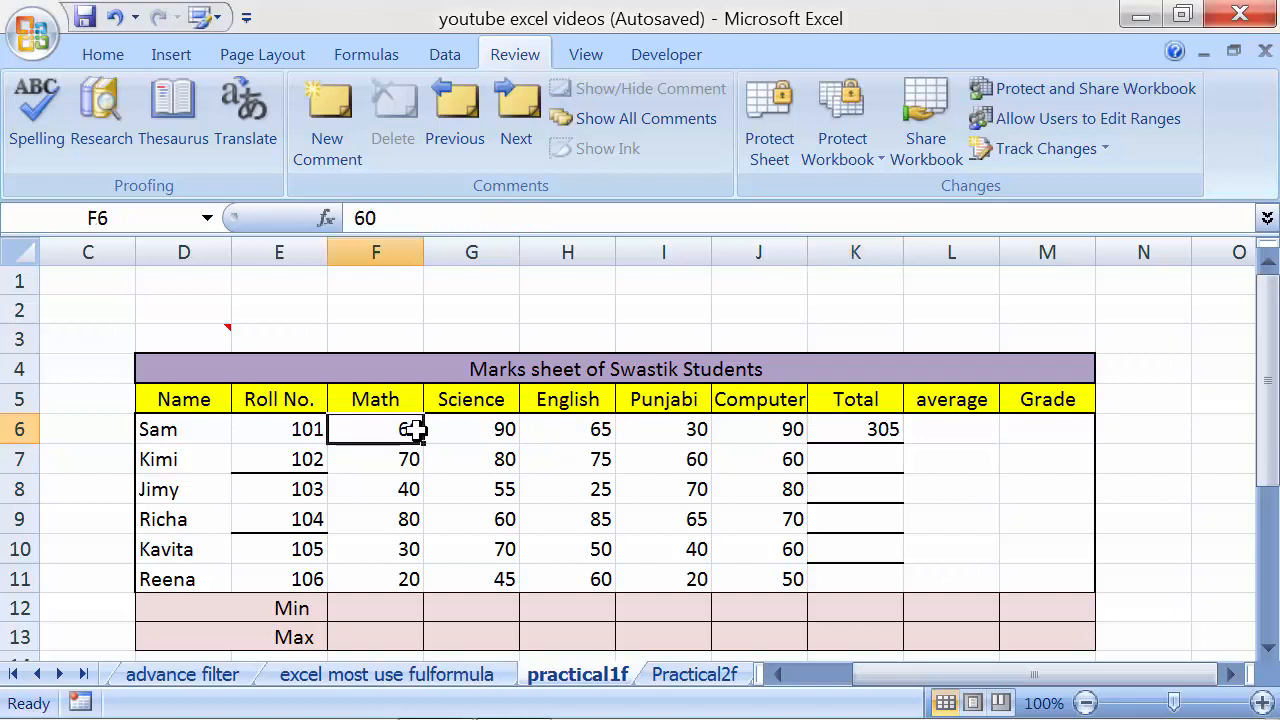
left_click(468, 433)
left_click(566, 427)
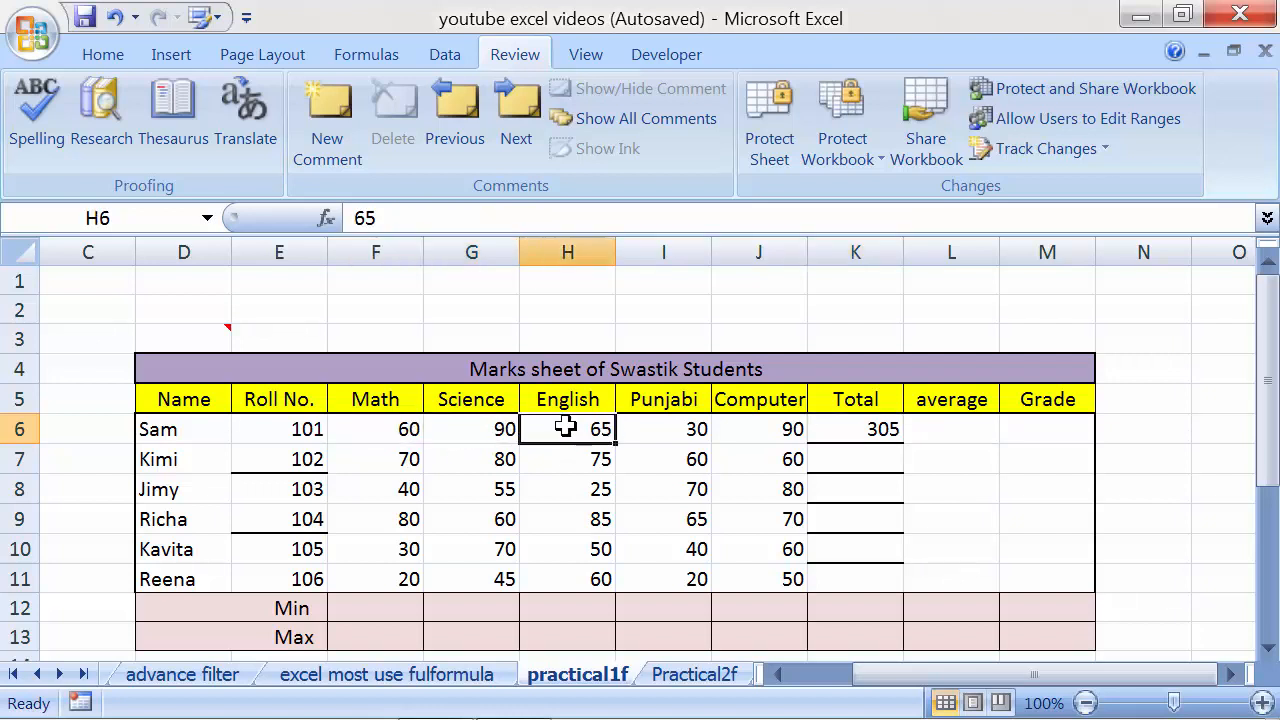
left_click(786, 438)
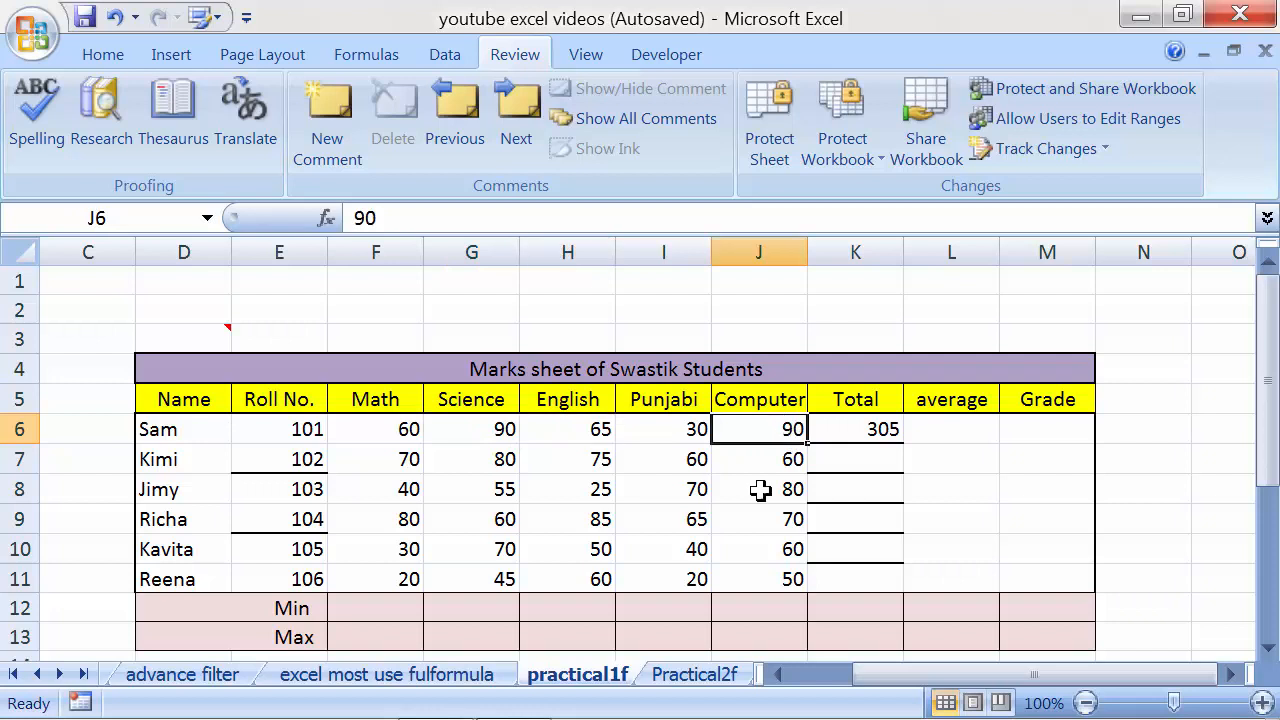
left_click(410, 430)
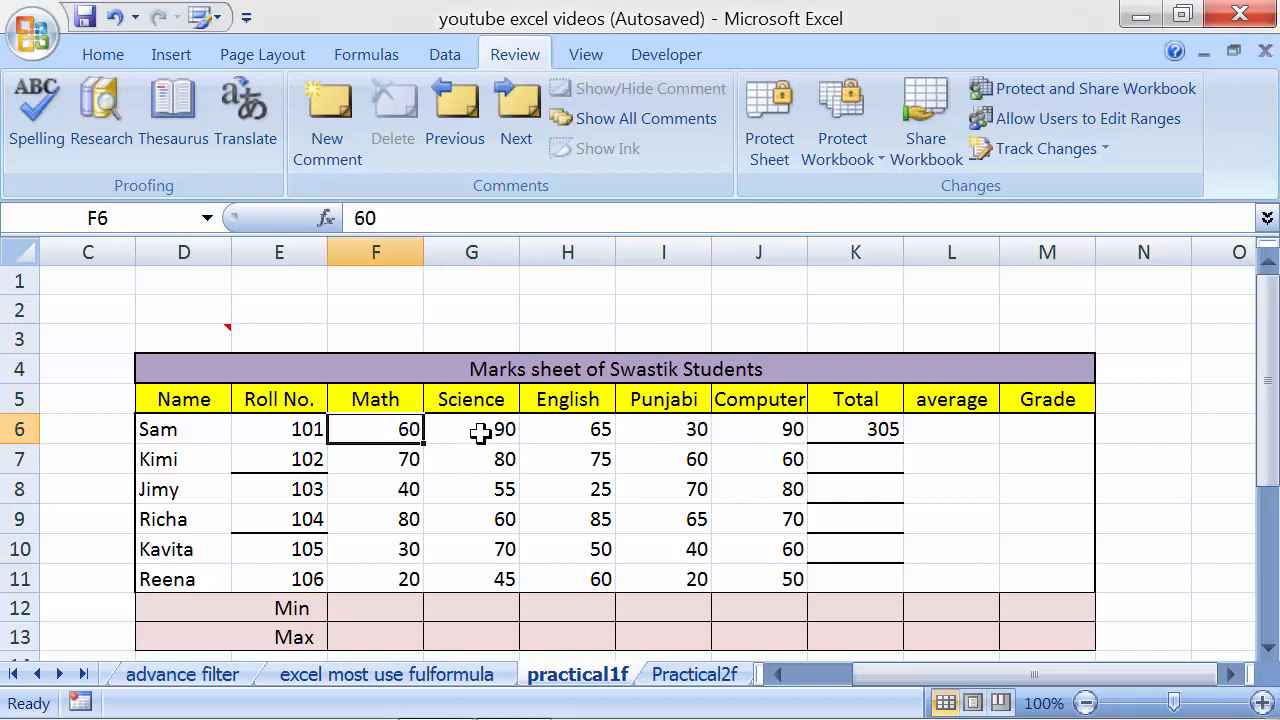
left_click(480, 432)
left_click(546, 428)
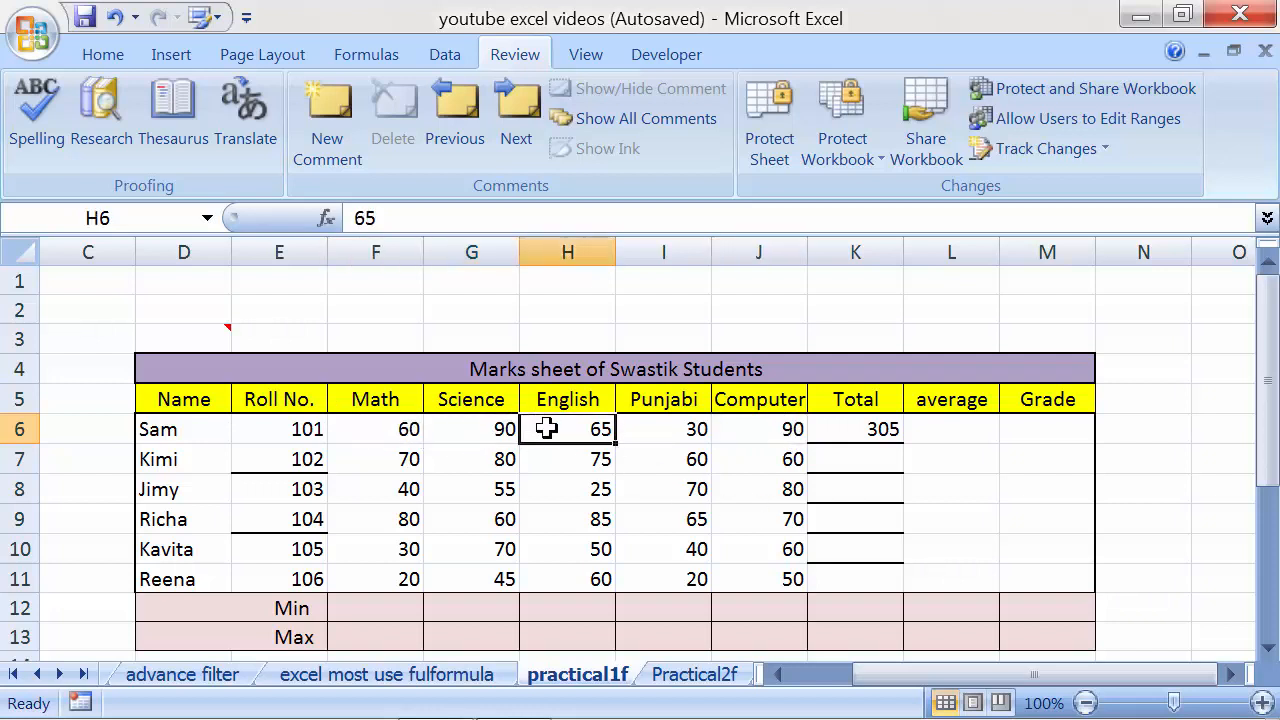
left_click(767, 436)
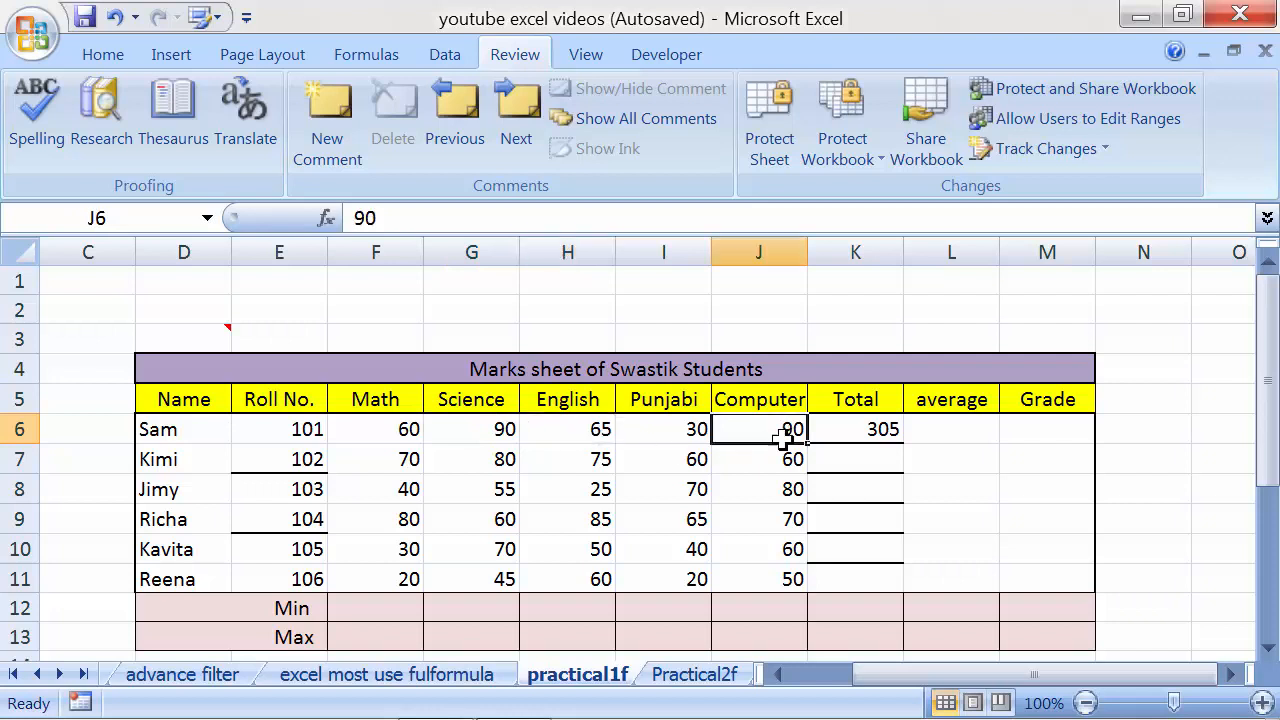
left_click(863, 436)
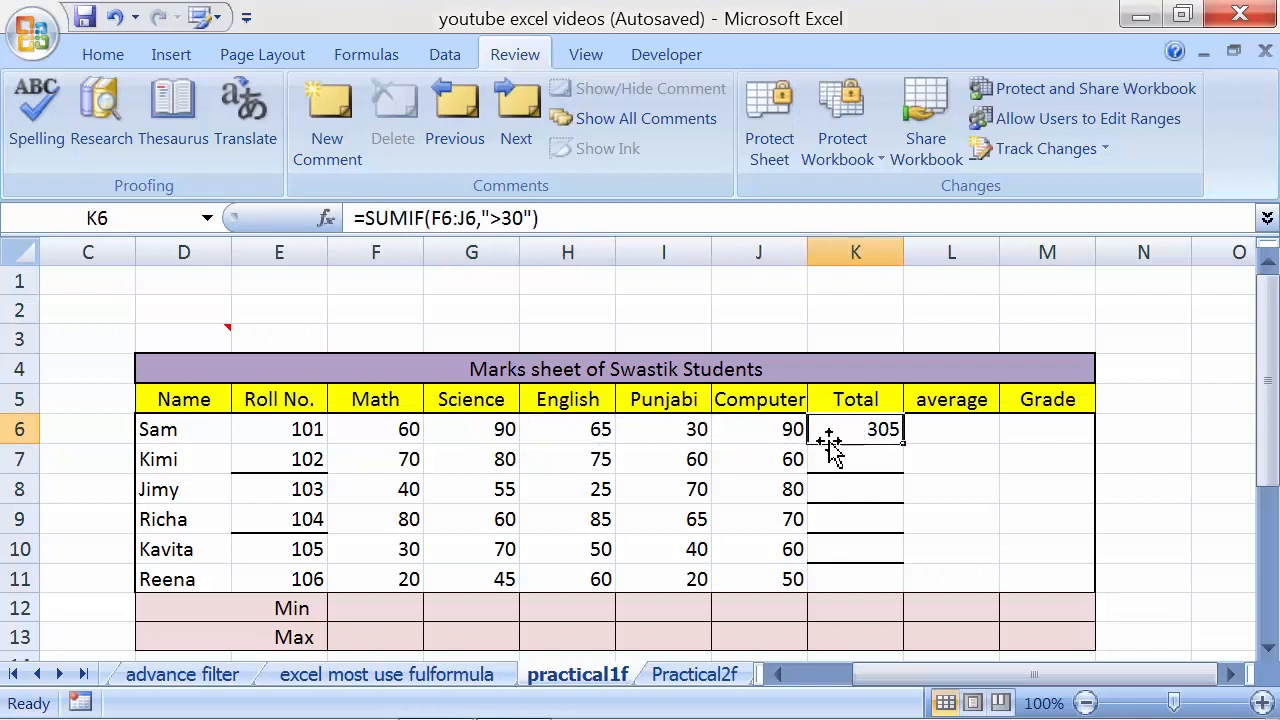
left_click(679, 432)
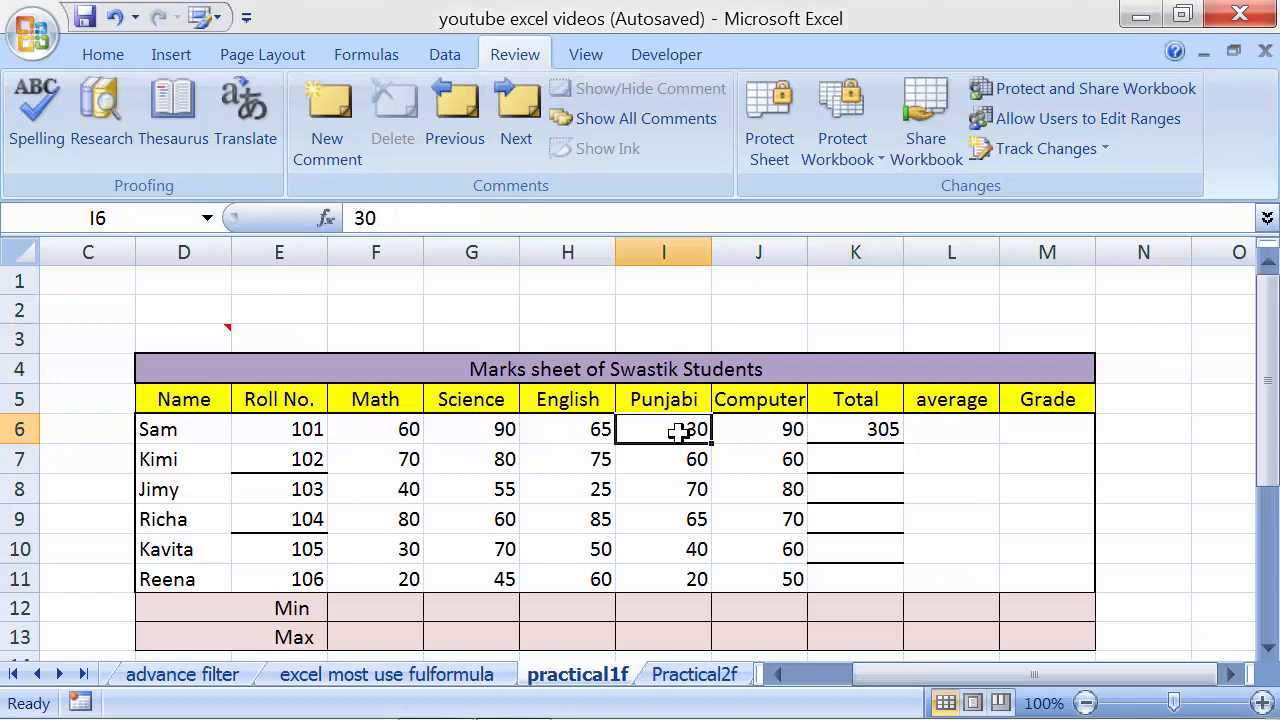
Copy the SUMIF formula from K6 down through K11 and check the second student's marks in F7:J7 against K7.
left_click(833, 438)
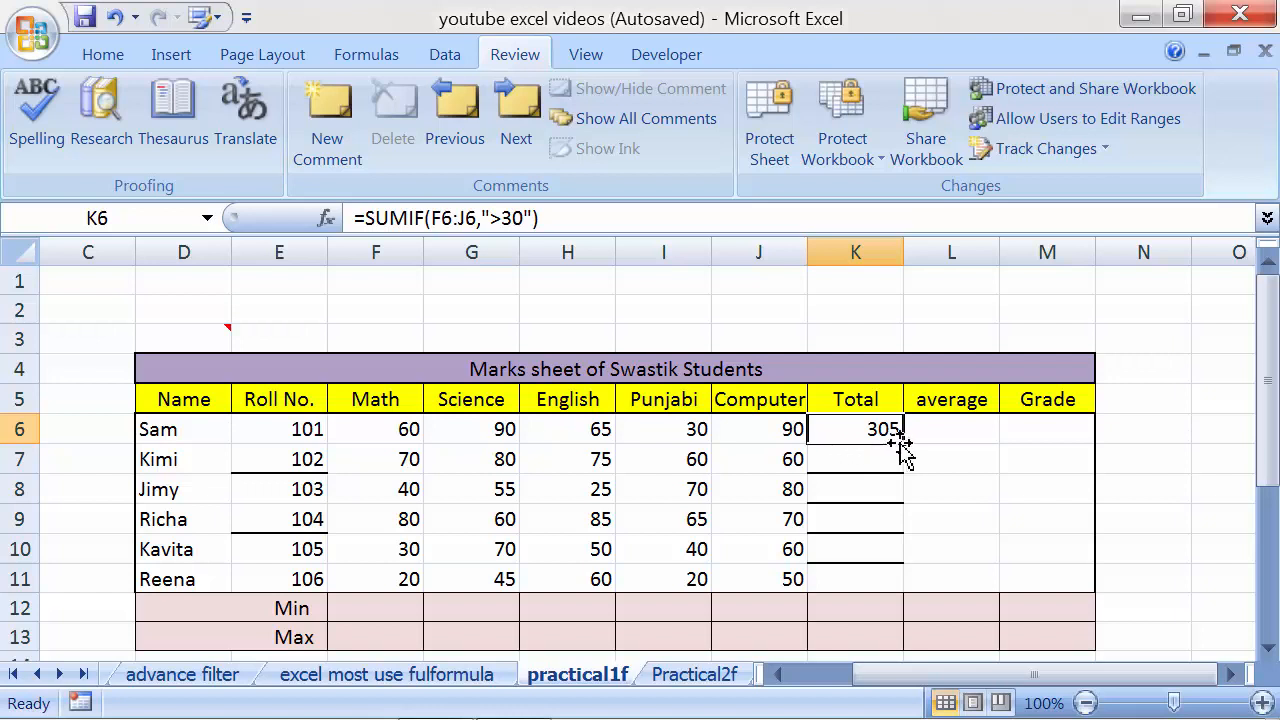
left_click_drag(903, 442, 894, 581)
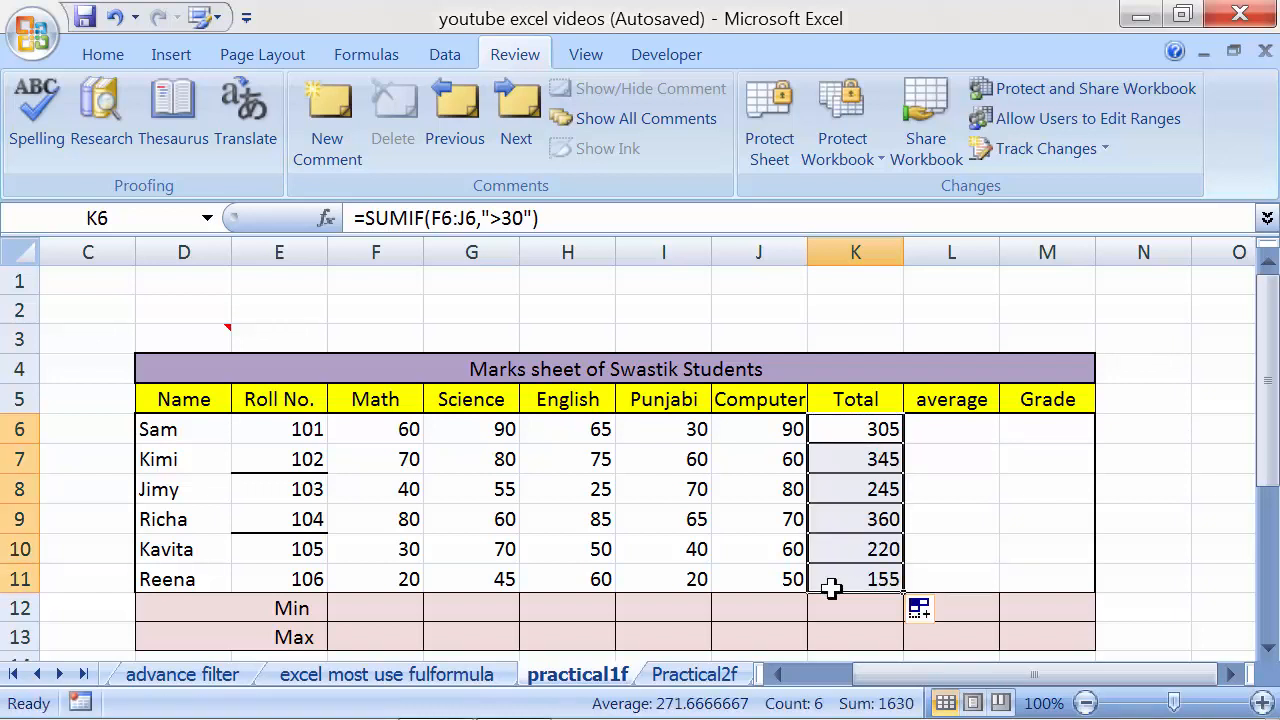
left_click(840, 462)
left_click_drag(352, 457, 740, 452)
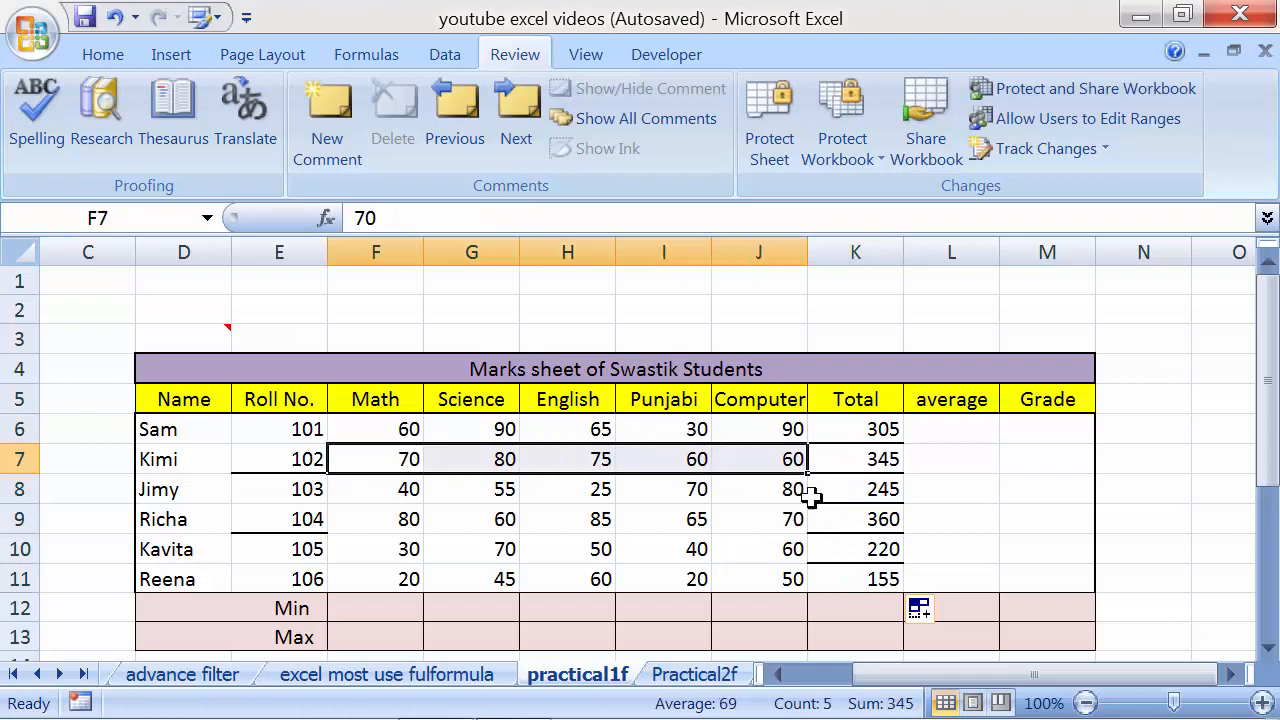
left_click(835, 462)
Check the third and fourth students' marks in rows 8 and 9 against the above-30 condition, and review the totals in K6:K11.
left_click_drag(388, 491, 741, 489)
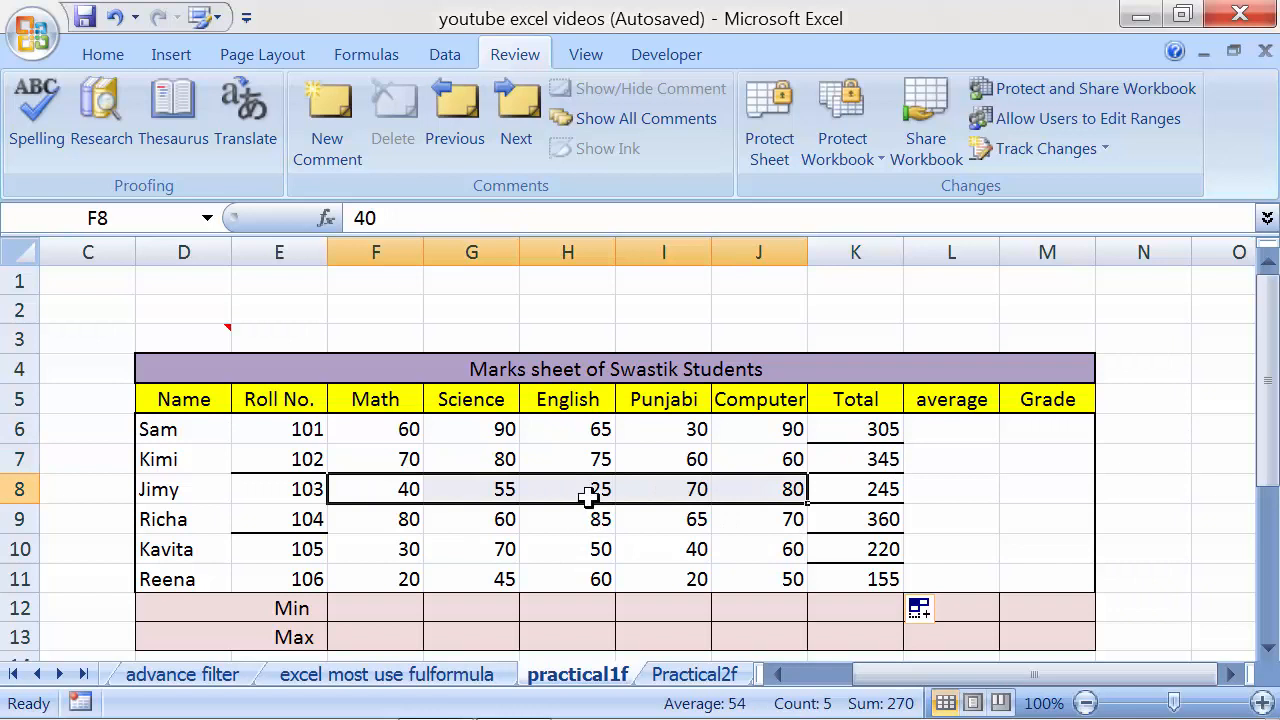
left_click(586, 491)
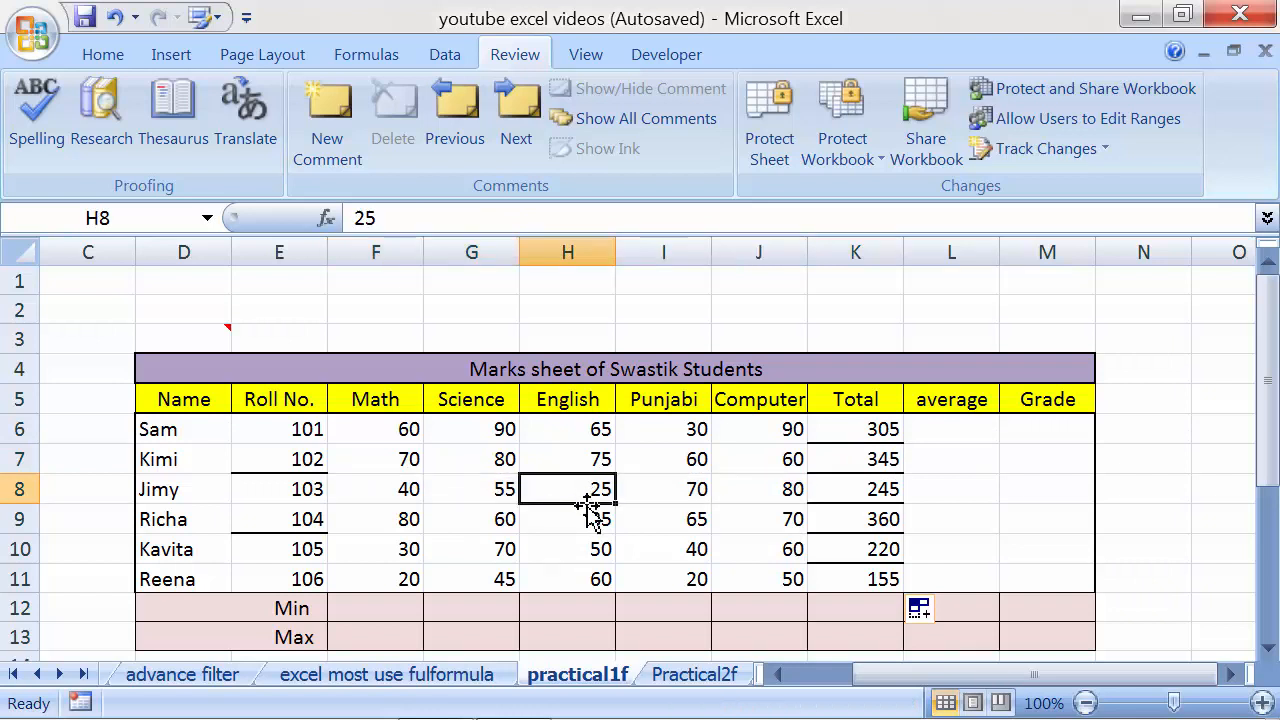
left_click(398, 491)
left_click(478, 487)
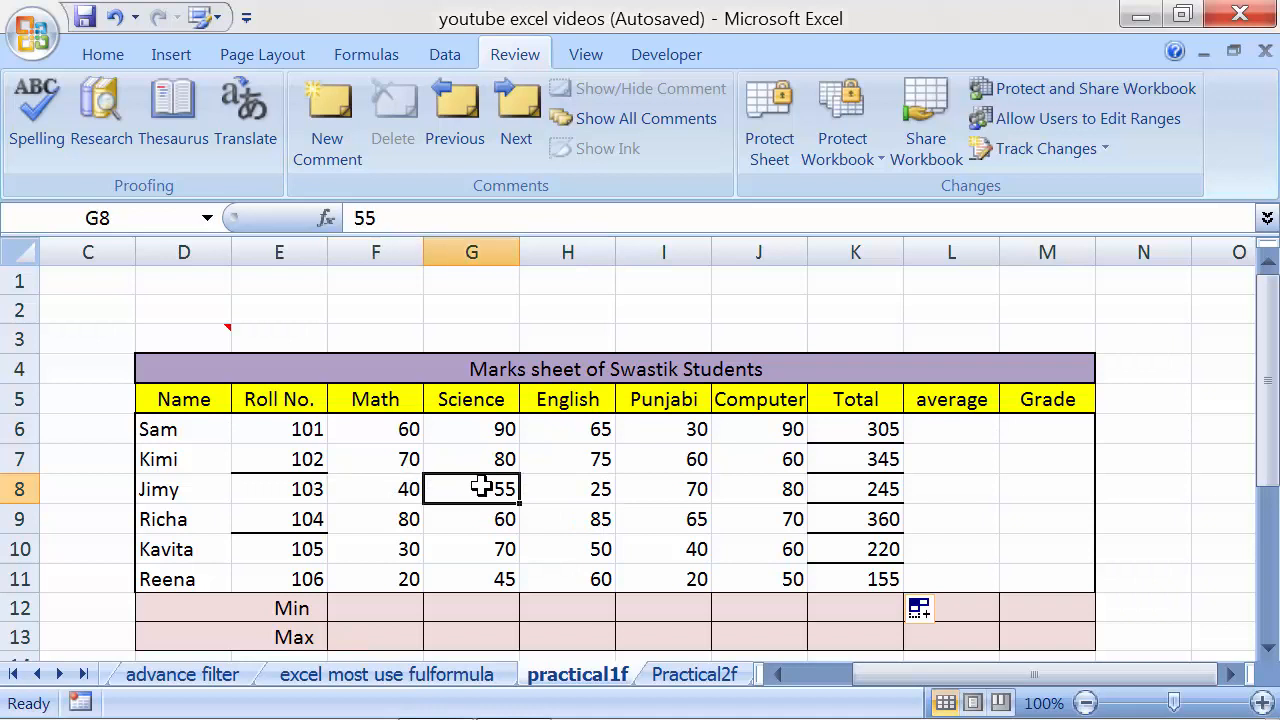
left_click(697, 491)
left_click(748, 491)
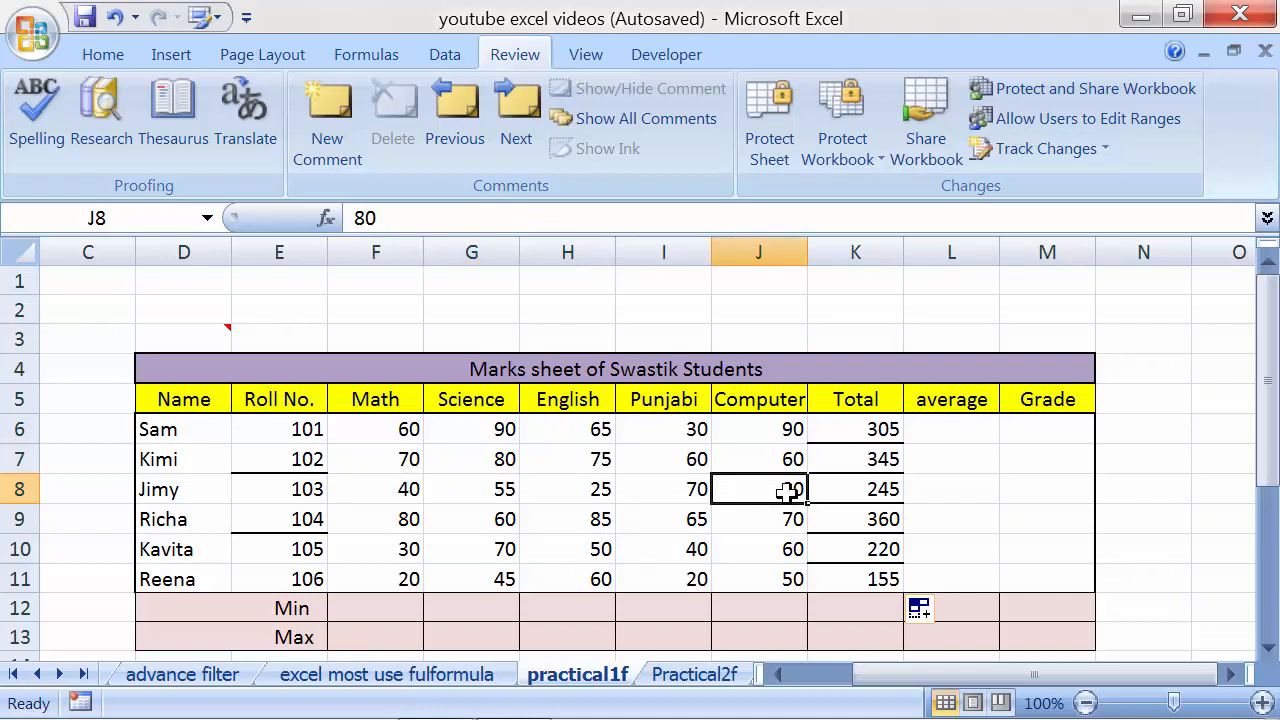
left_click(868, 491)
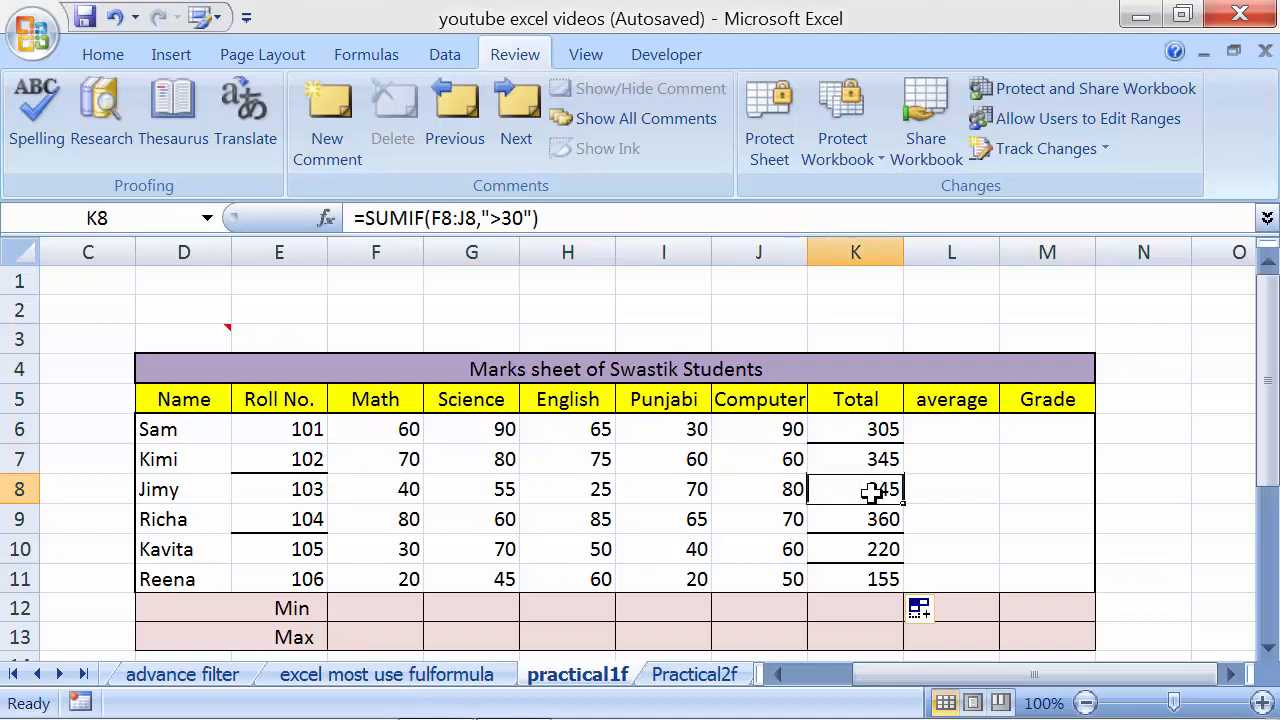
left_click(401, 520)
left_click(476, 517)
left_click(586, 521)
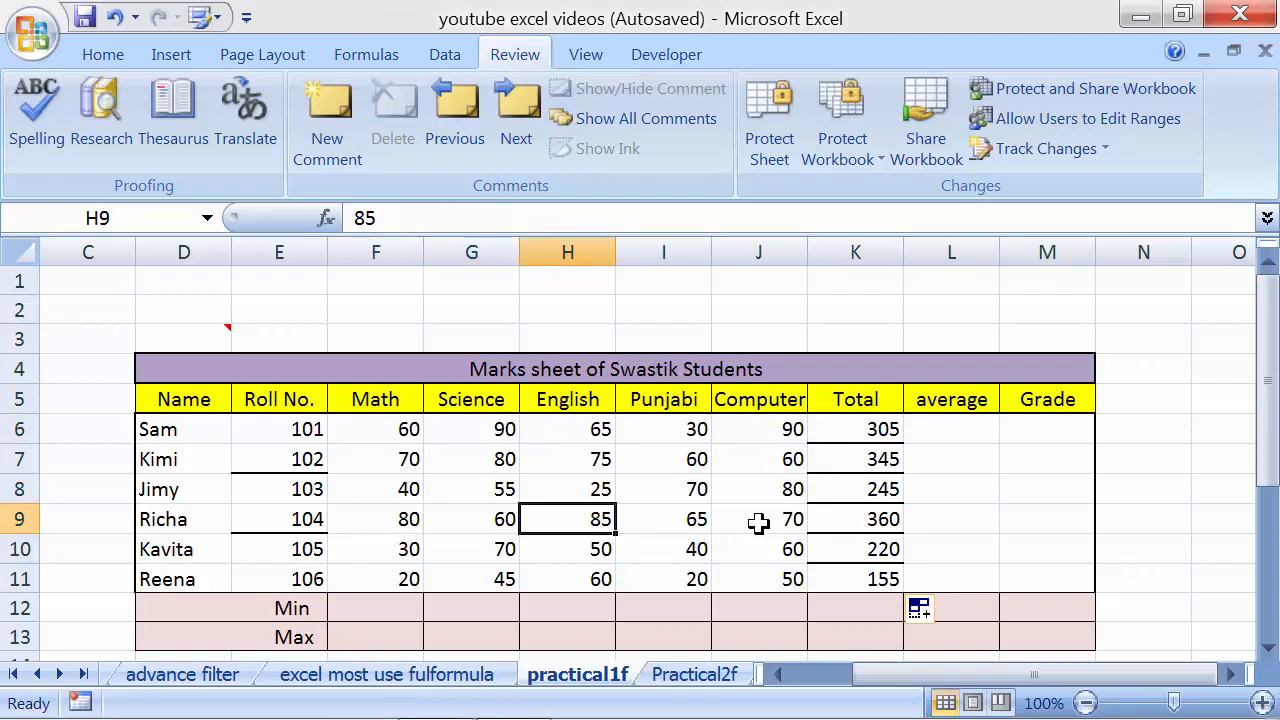
left_click_drag(757, 523, 443, 517)
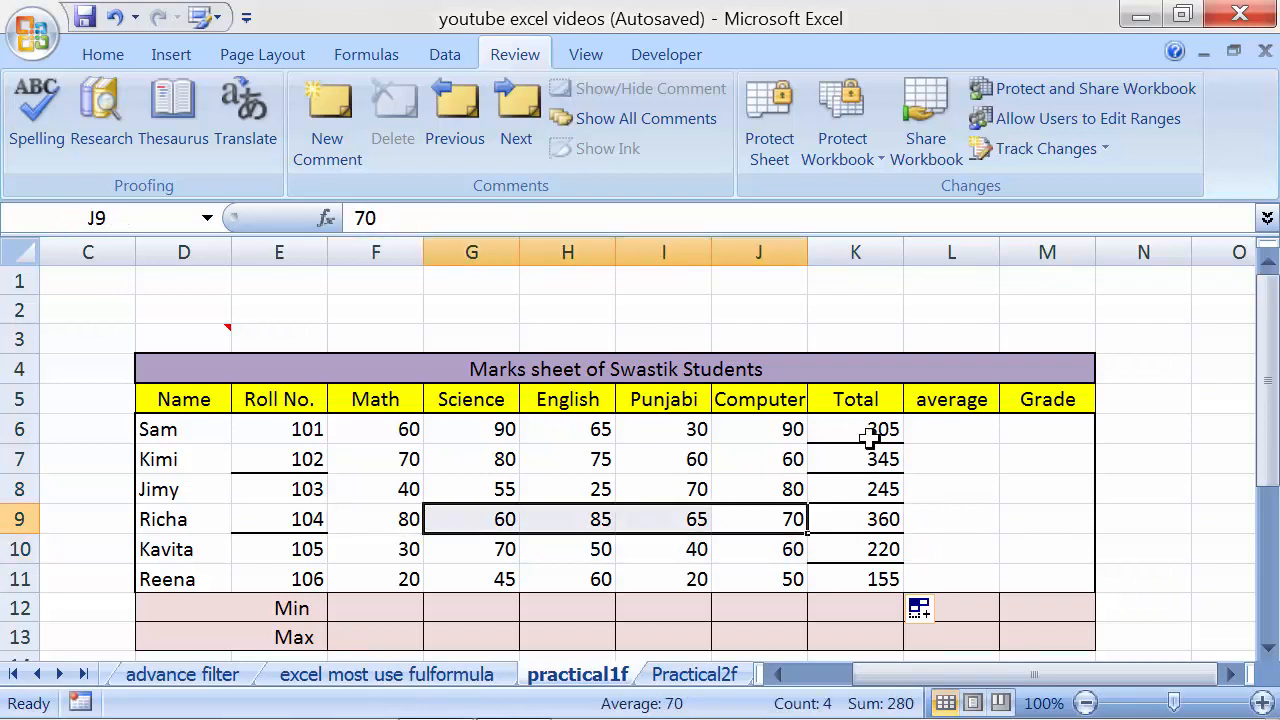
left_click_drag(868, 436, 852, 579)
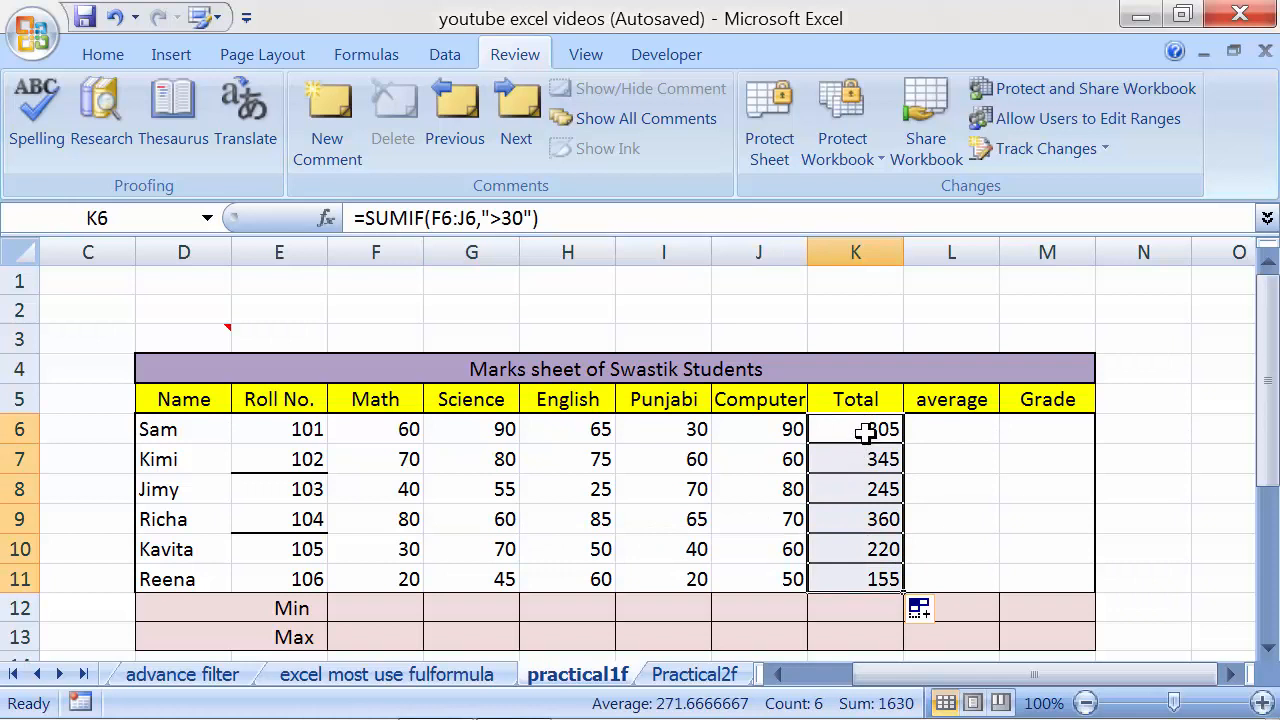
left_click(772, 430)
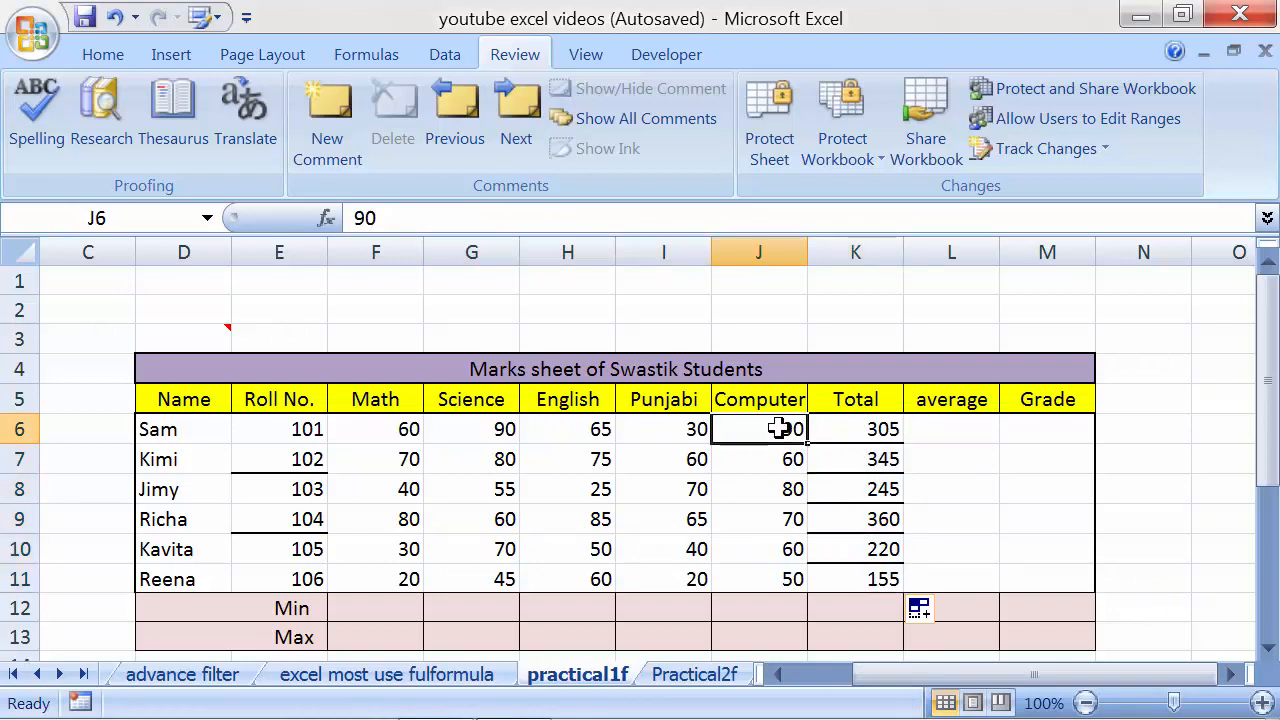
Enter =AVERAGE(F6:J6) in the first student's average cell L6.
left_click(951, 428)
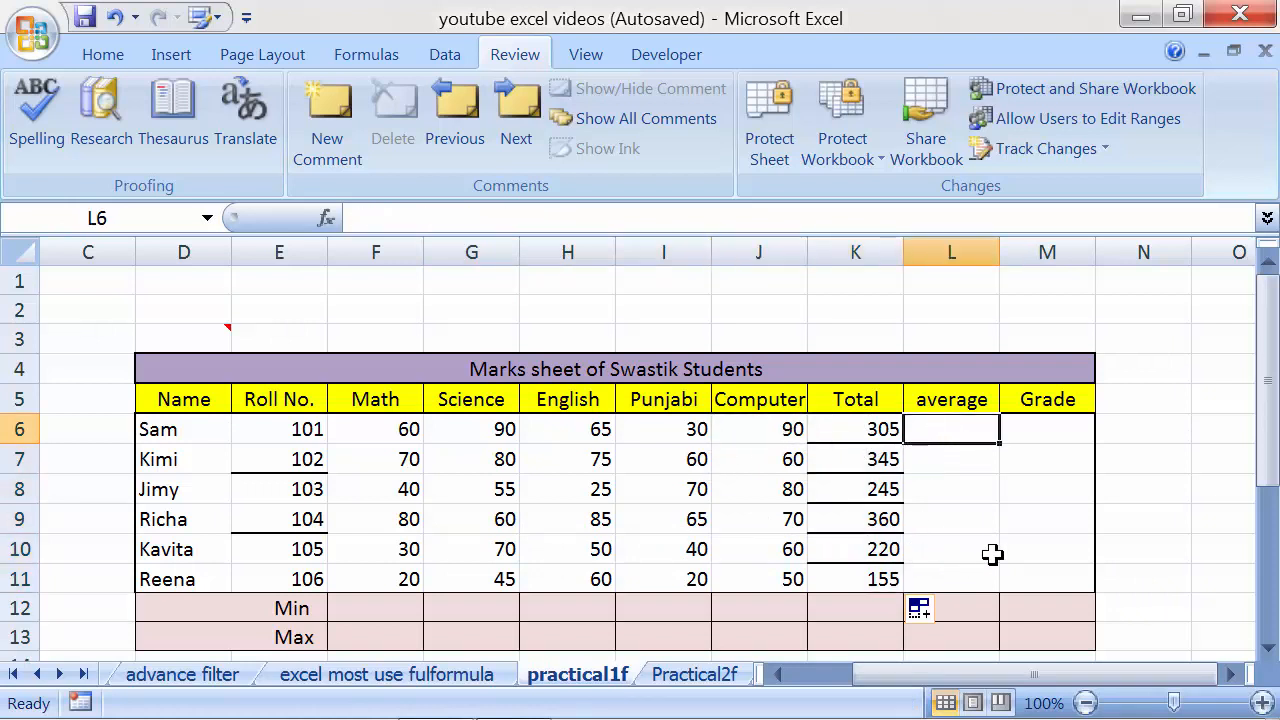
type("=")
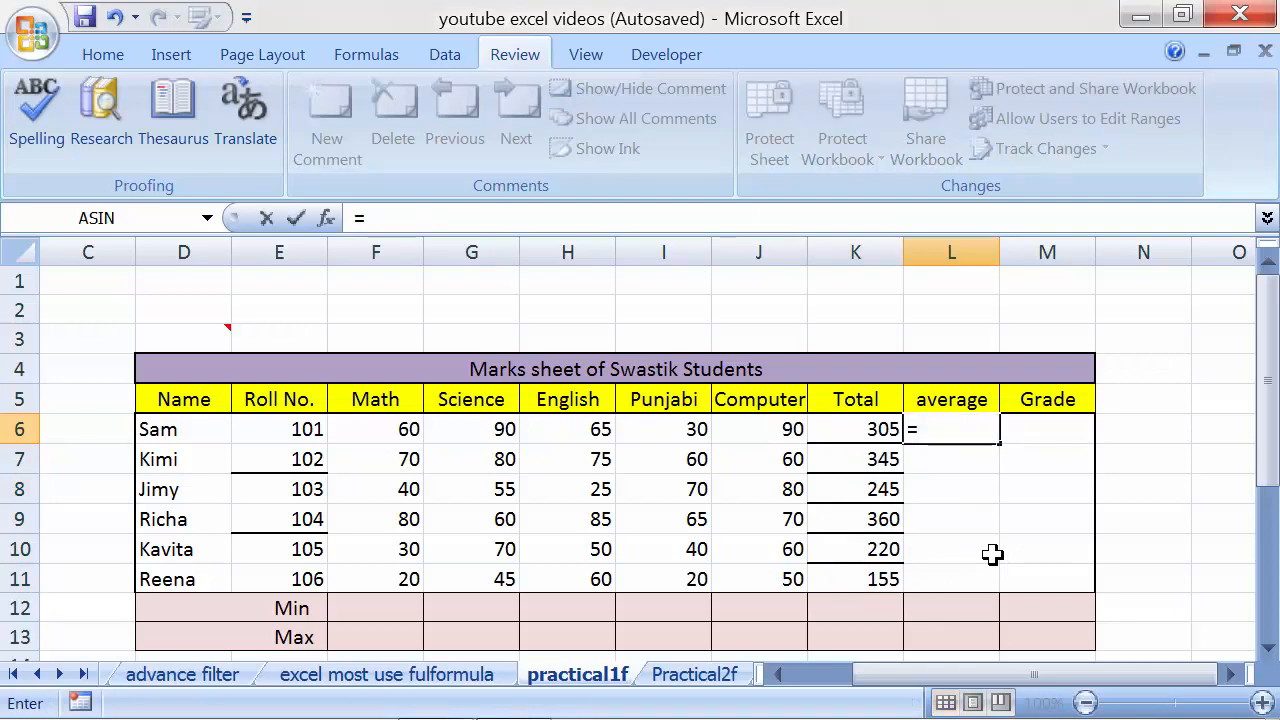
type("aver")
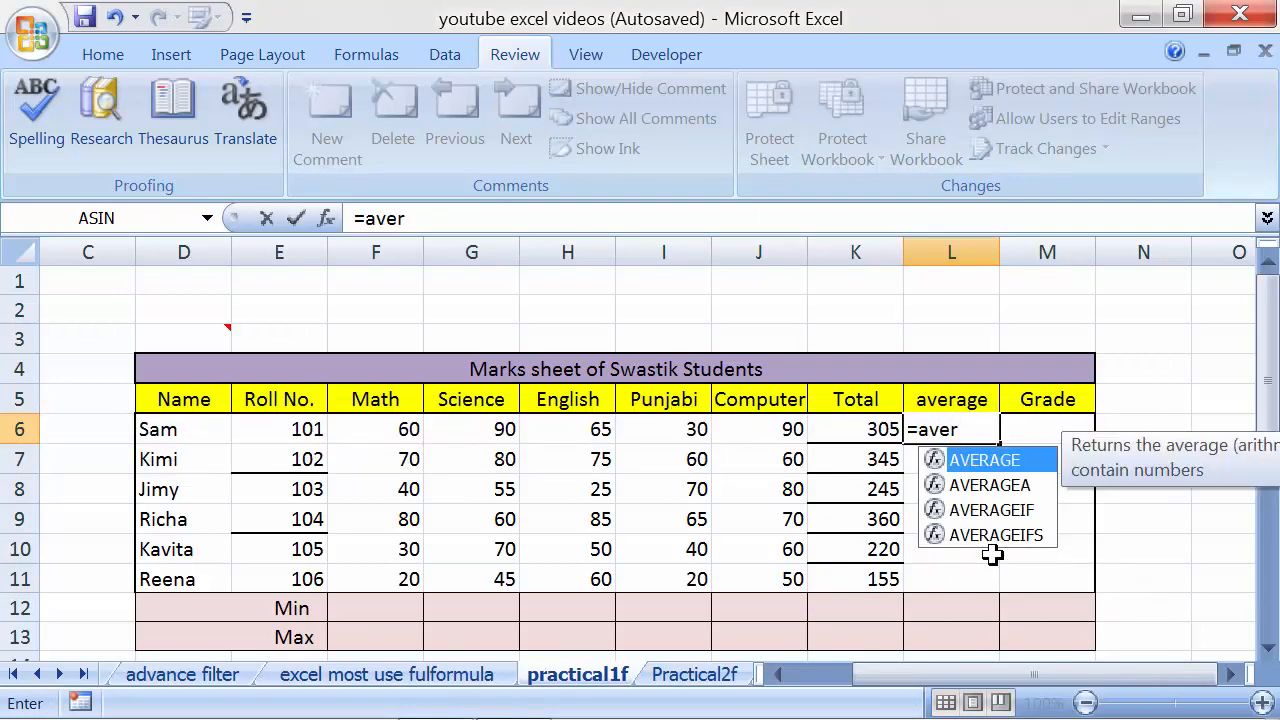
key("Tab")
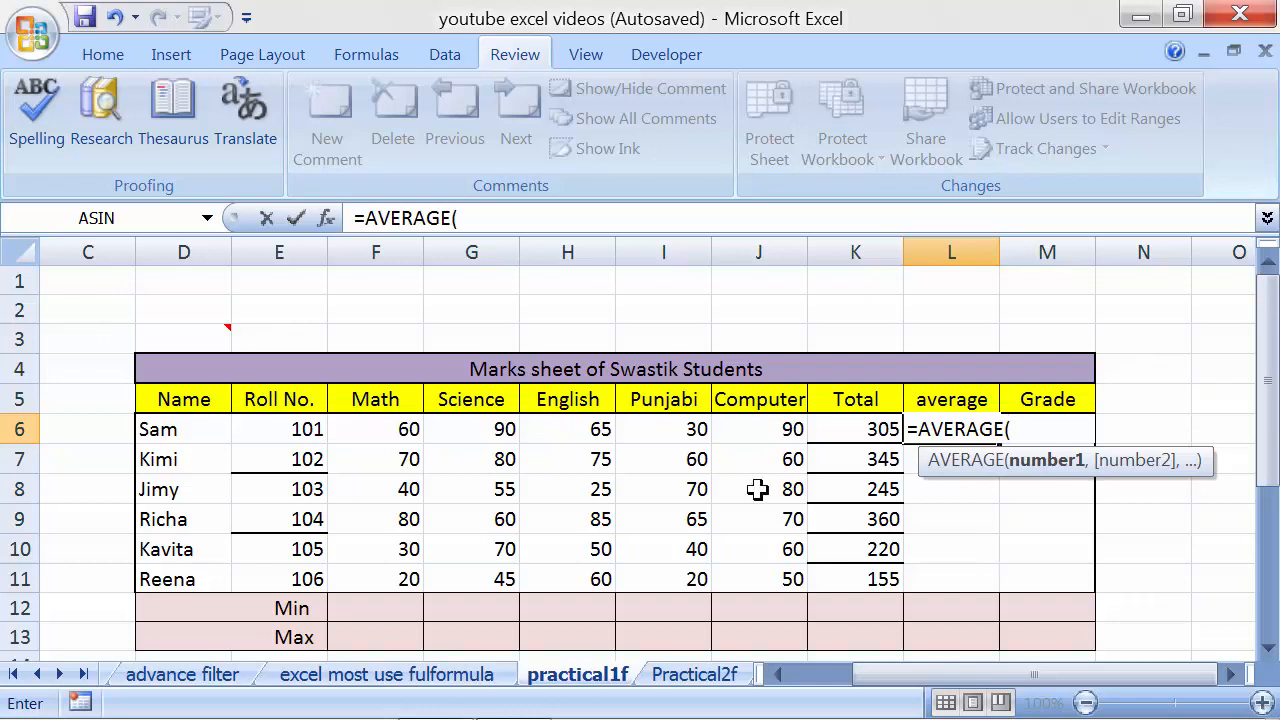
left_click_drag(378, 425, 742, 428)
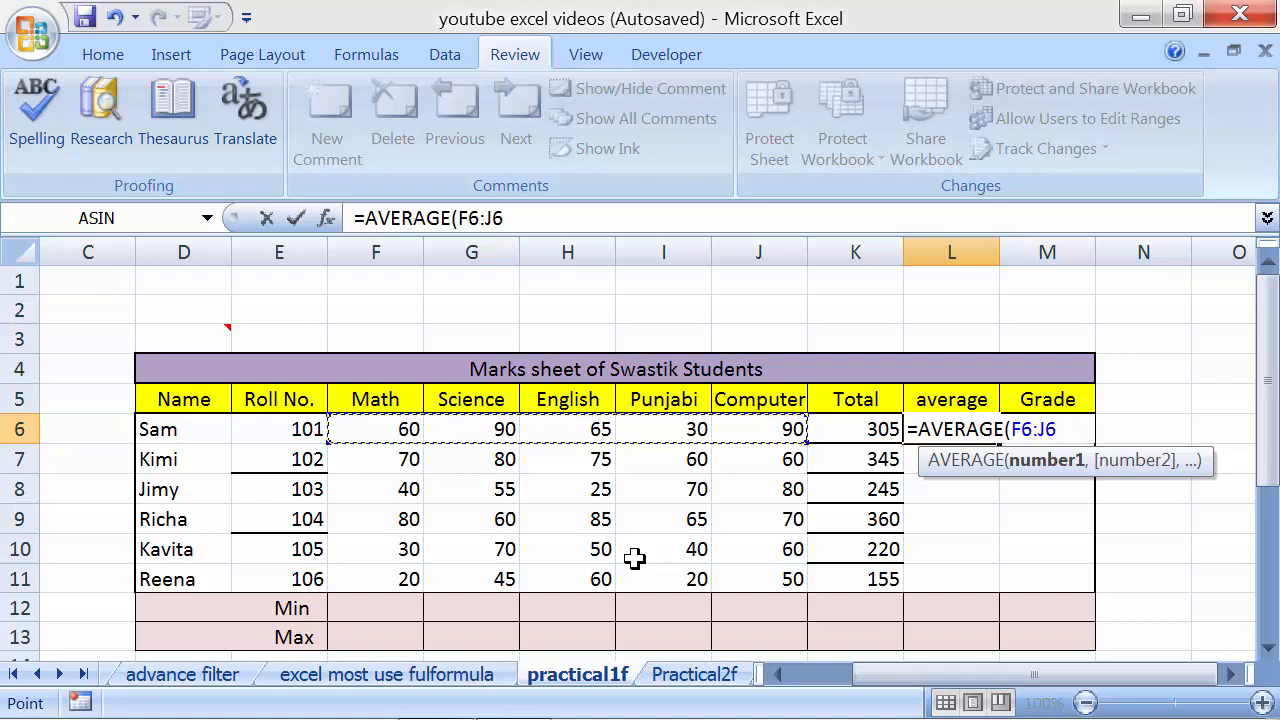
type(")")
key("Return")
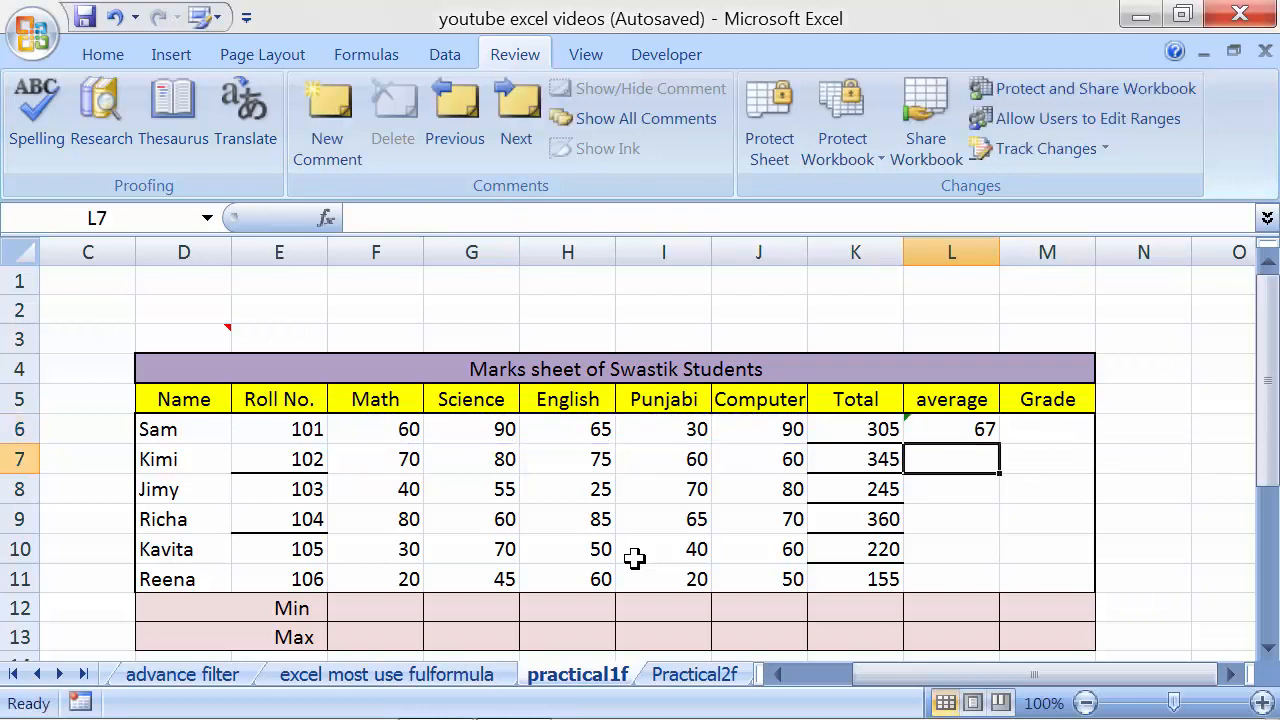
Copy the average formula from L6 down through L11 and inspect the copied formulas in L7:L9.
left_click(970, 434)
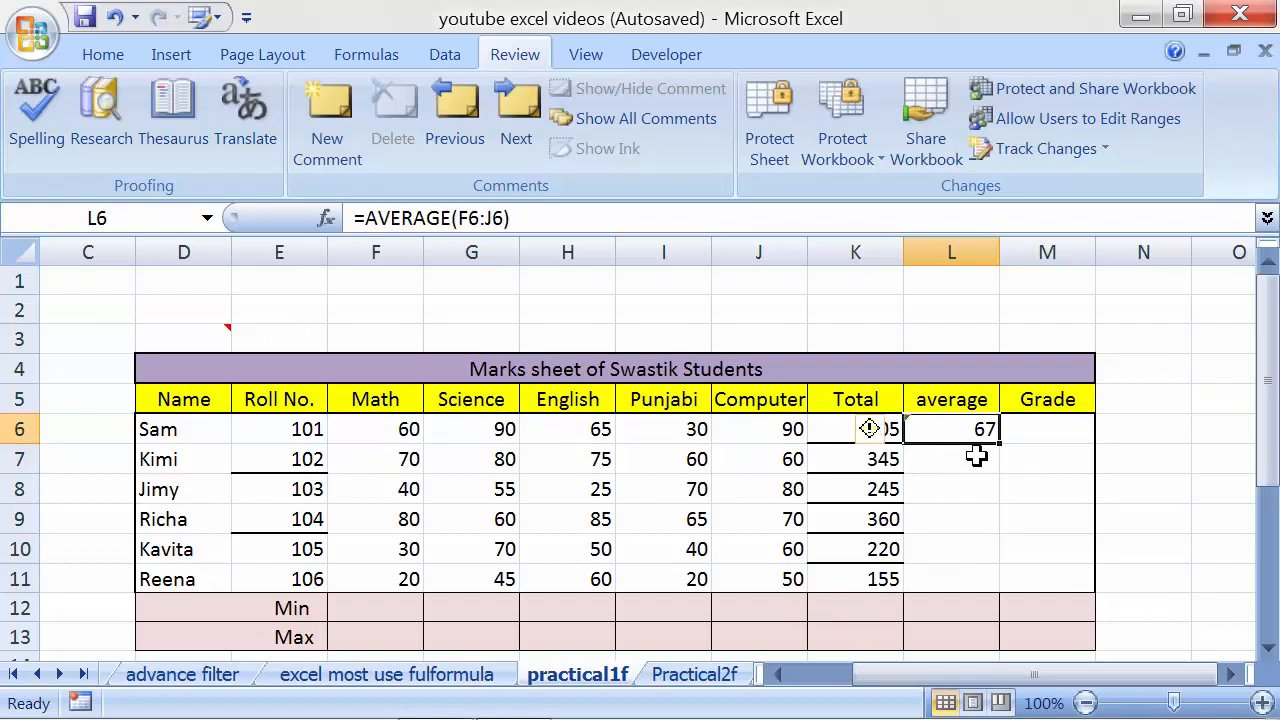
left_click_drag(998, 446, 1000, 584)
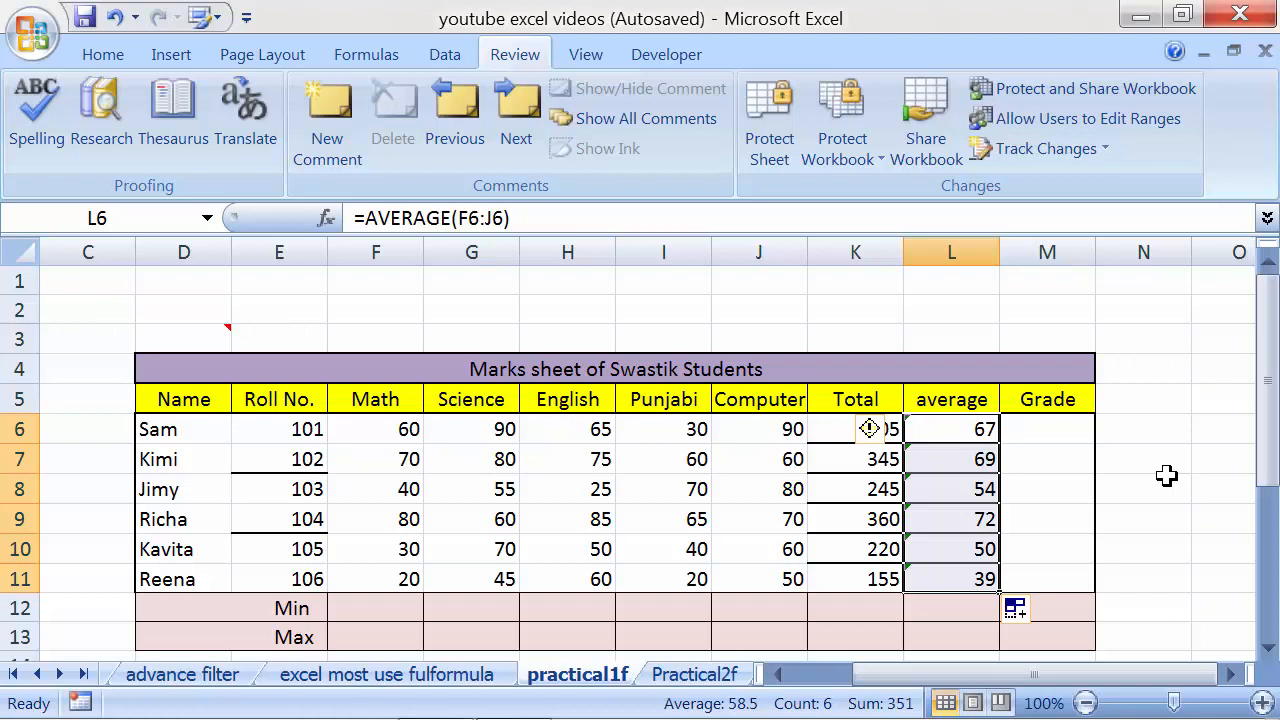
left_click(931, 464)
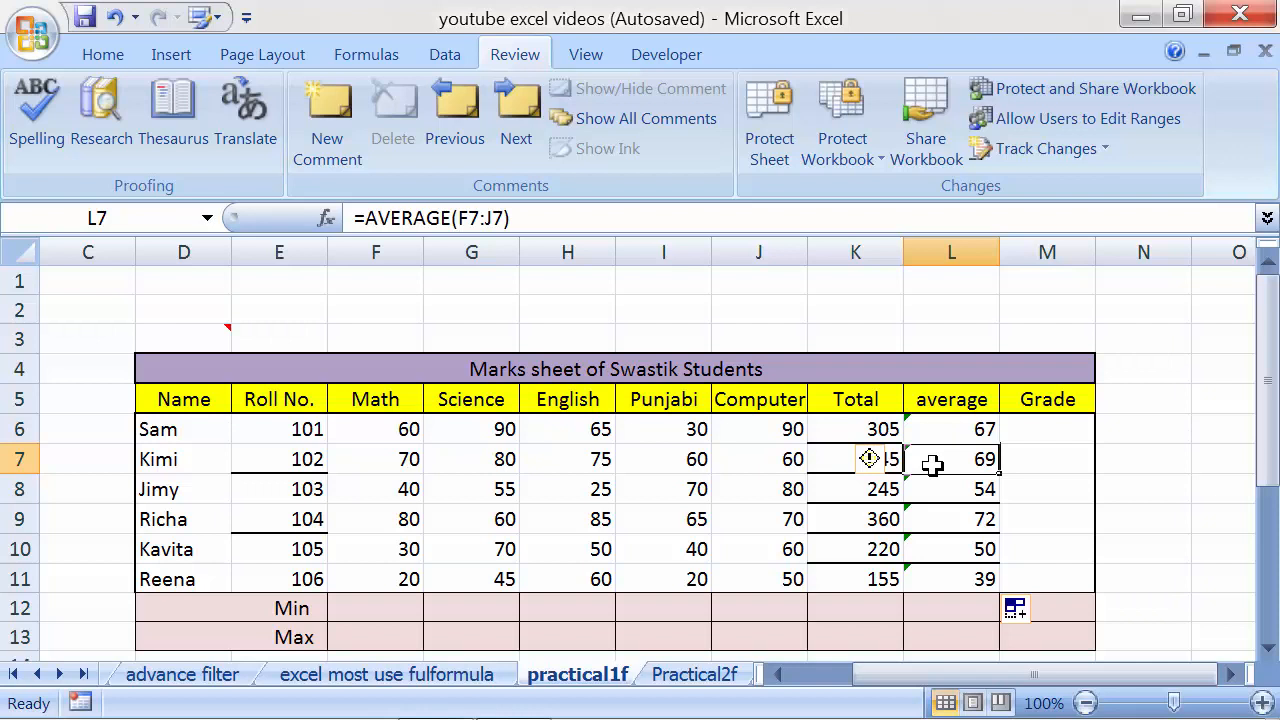
key("Down")
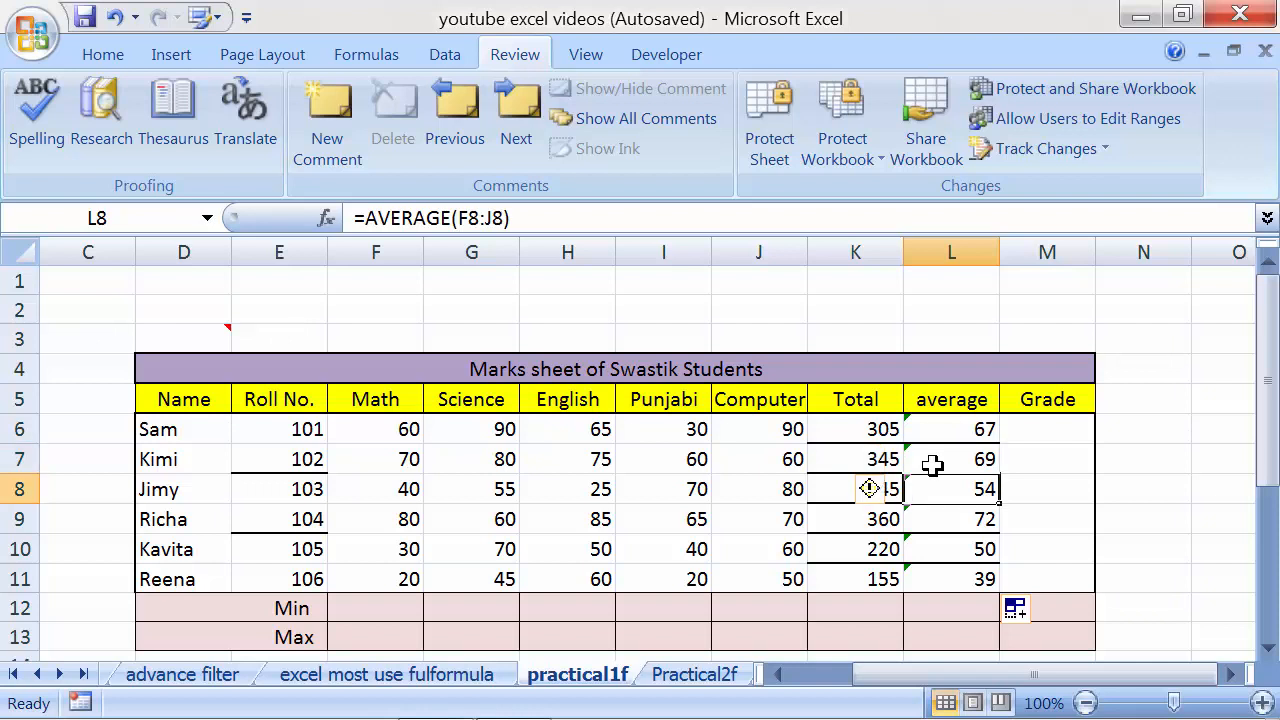
key("Down")
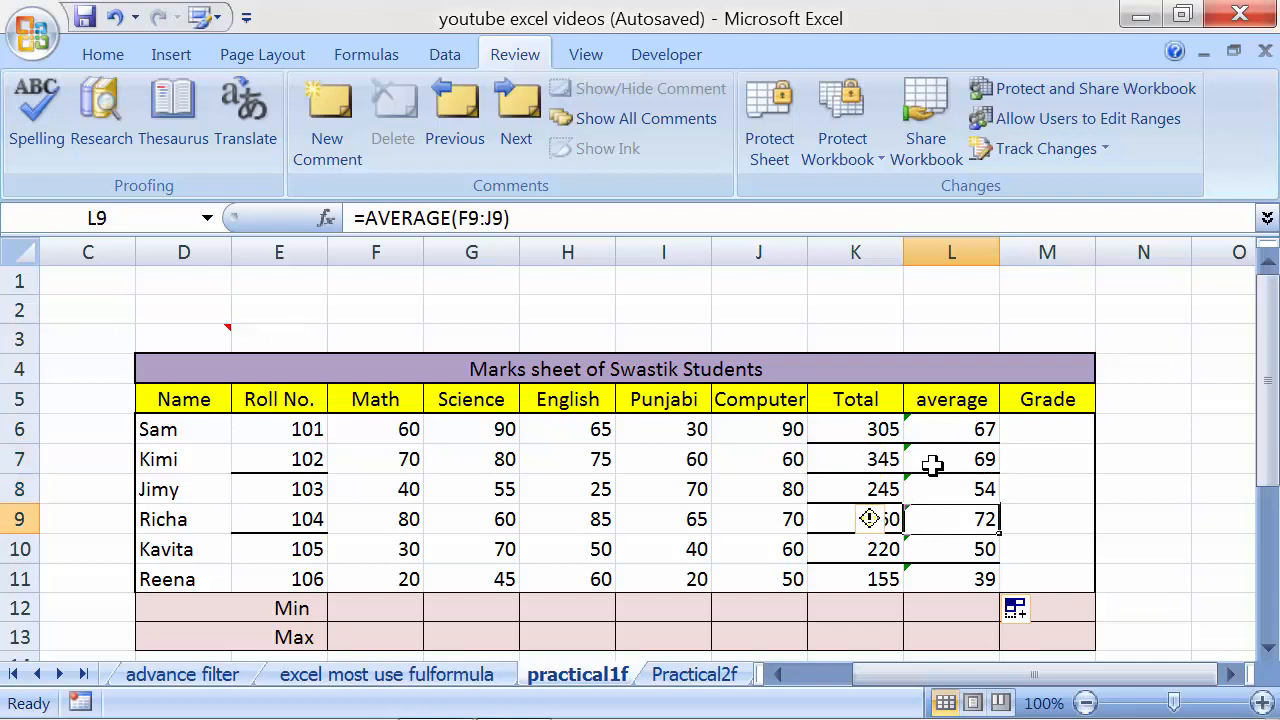
Start an IF formula in the first student's grade cell M6 with the condition L6>=60.
key("Up")
key("Up")
key("Up")
key("Up")
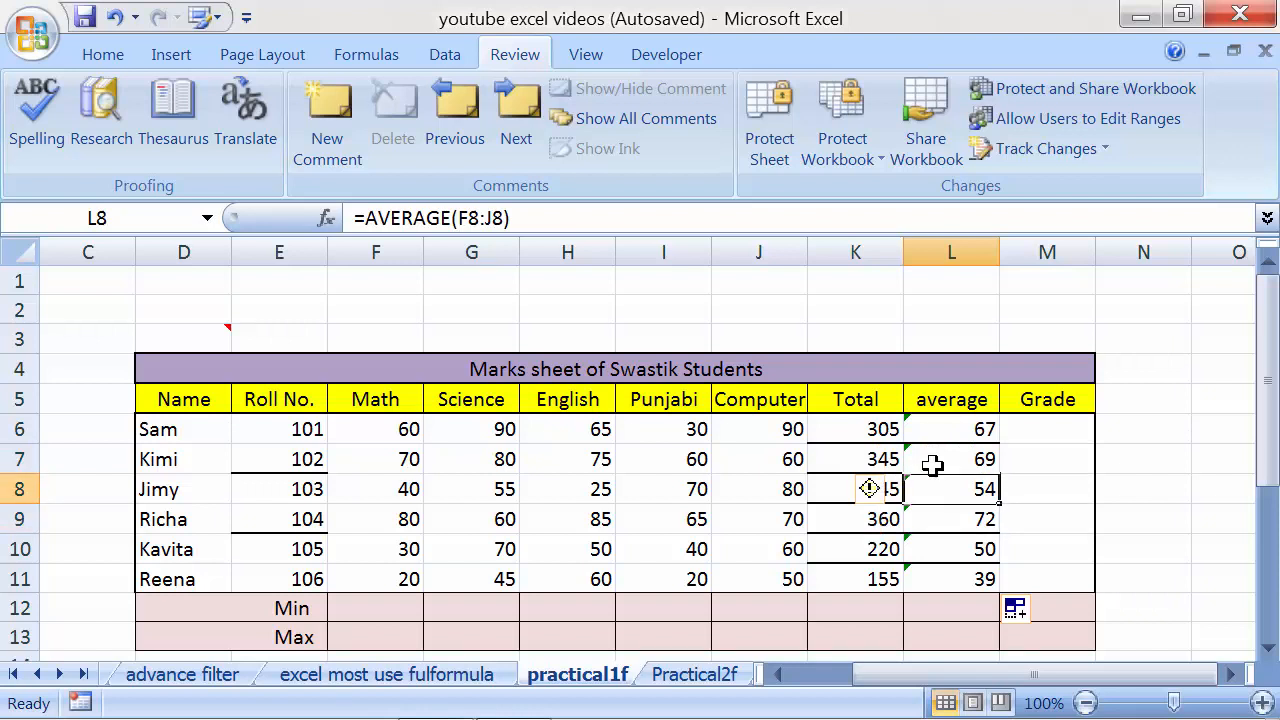
key("Right")
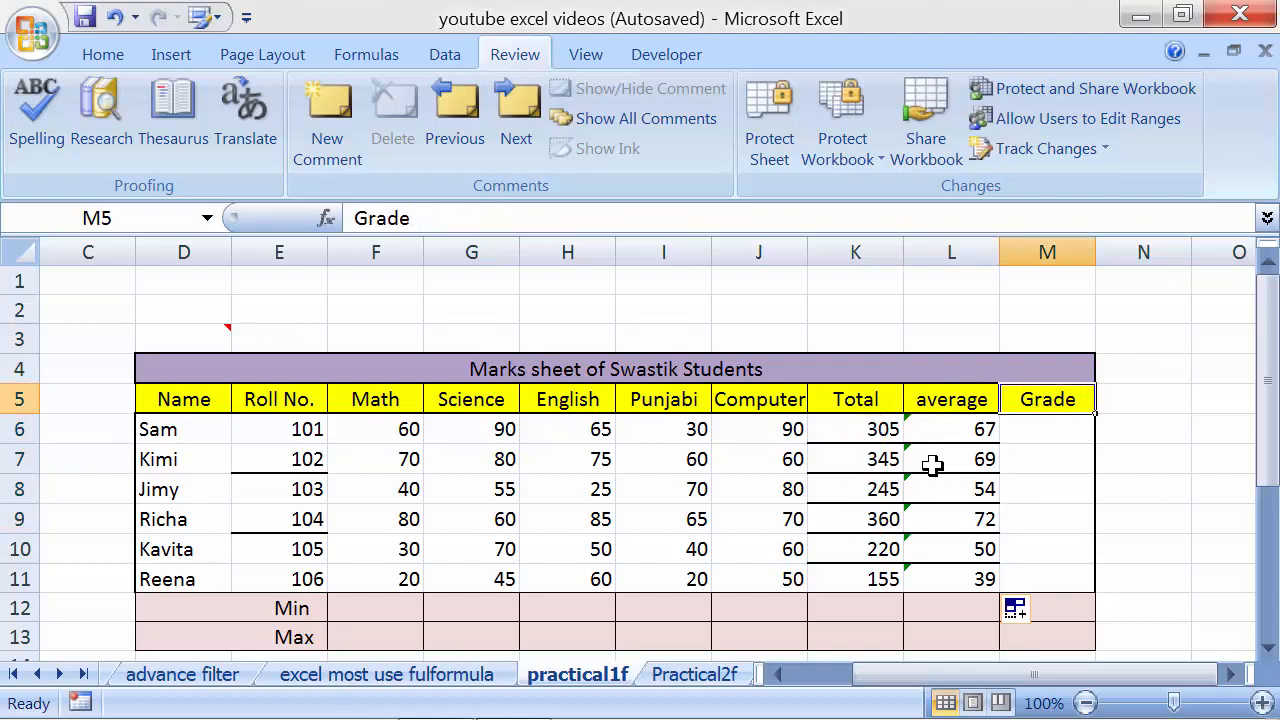
key("Down")
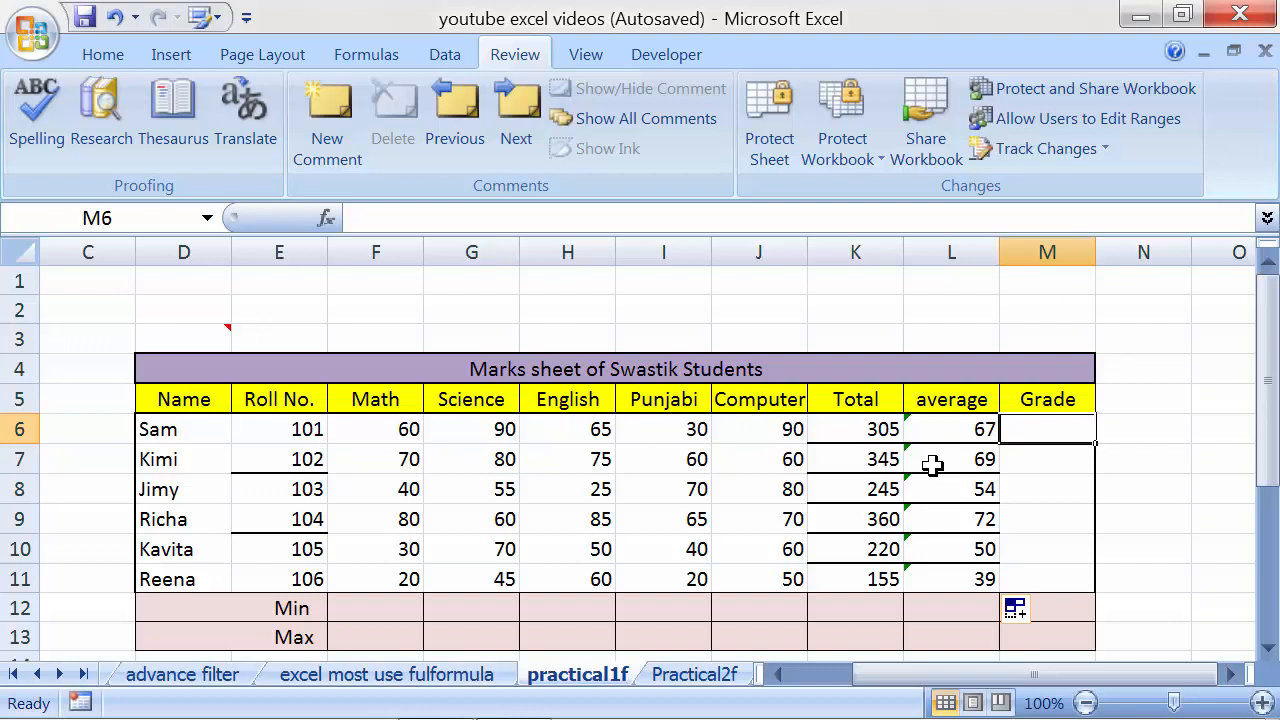
type("=if")
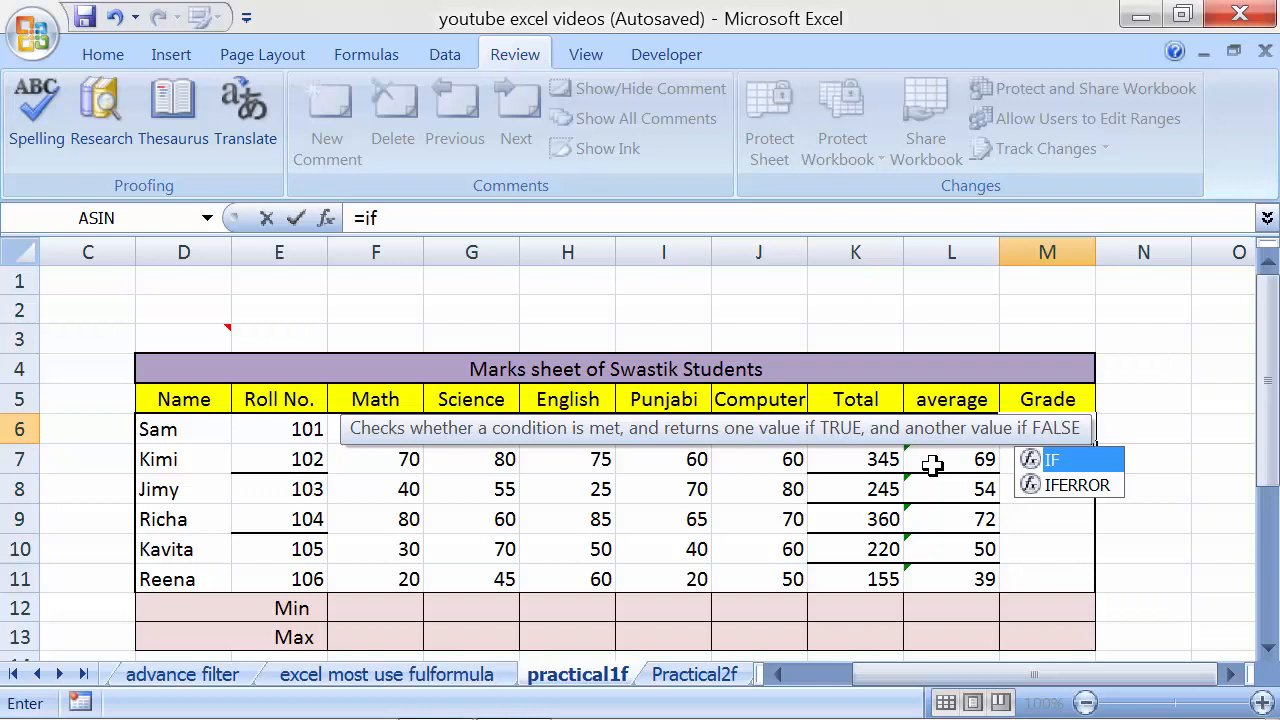
type("(")
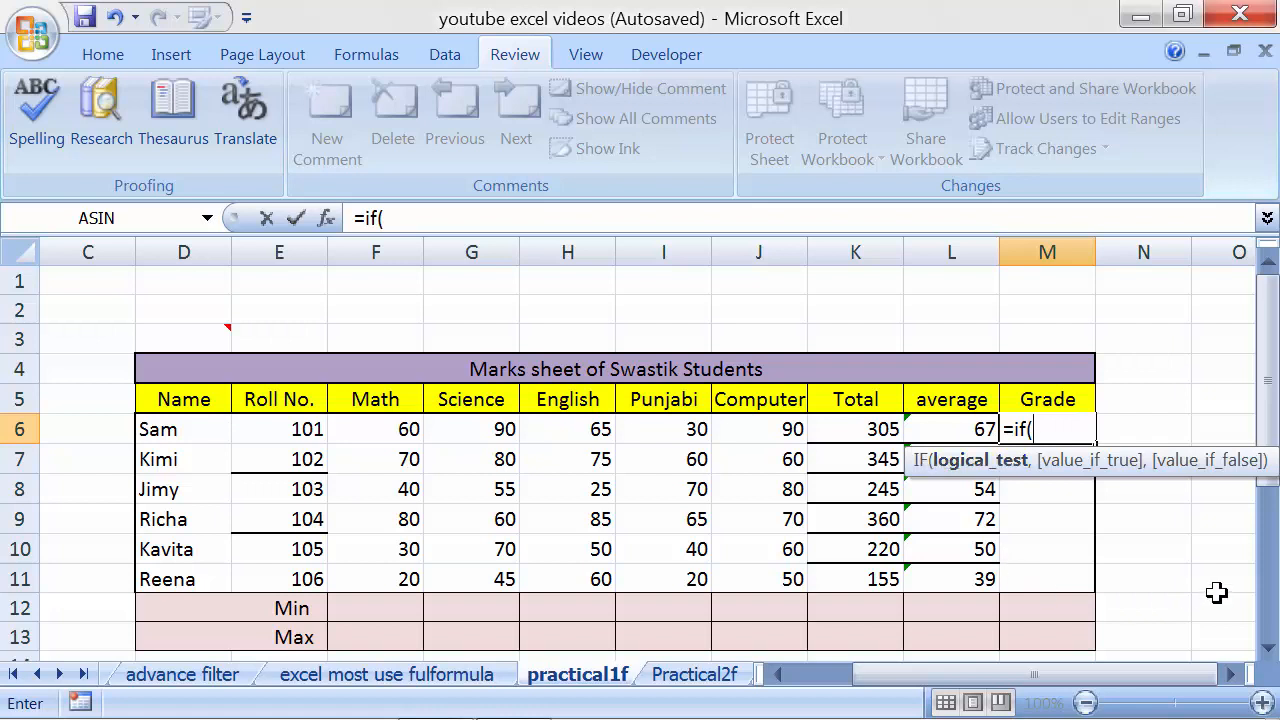
left_click(946, 426)
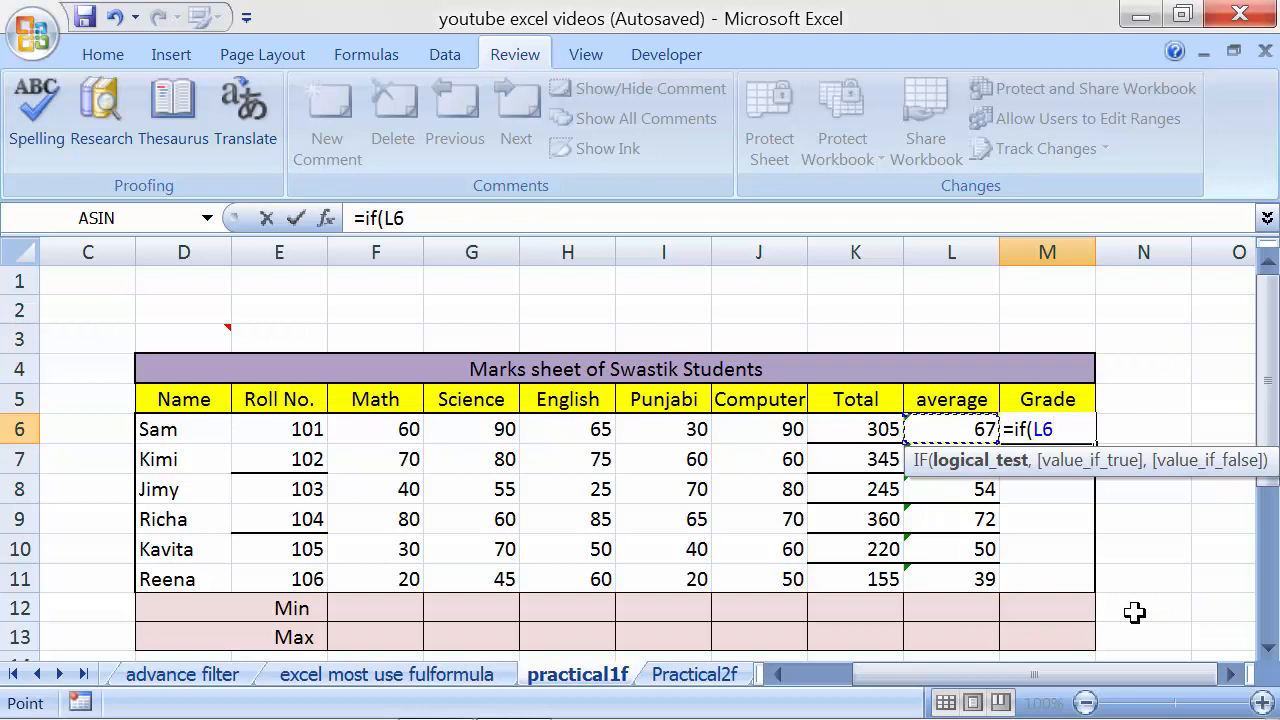
type(">")
type("60")
key("BackSpace")
key("BackSpace")
type("=6-")
key("BackSpace")
type("0")
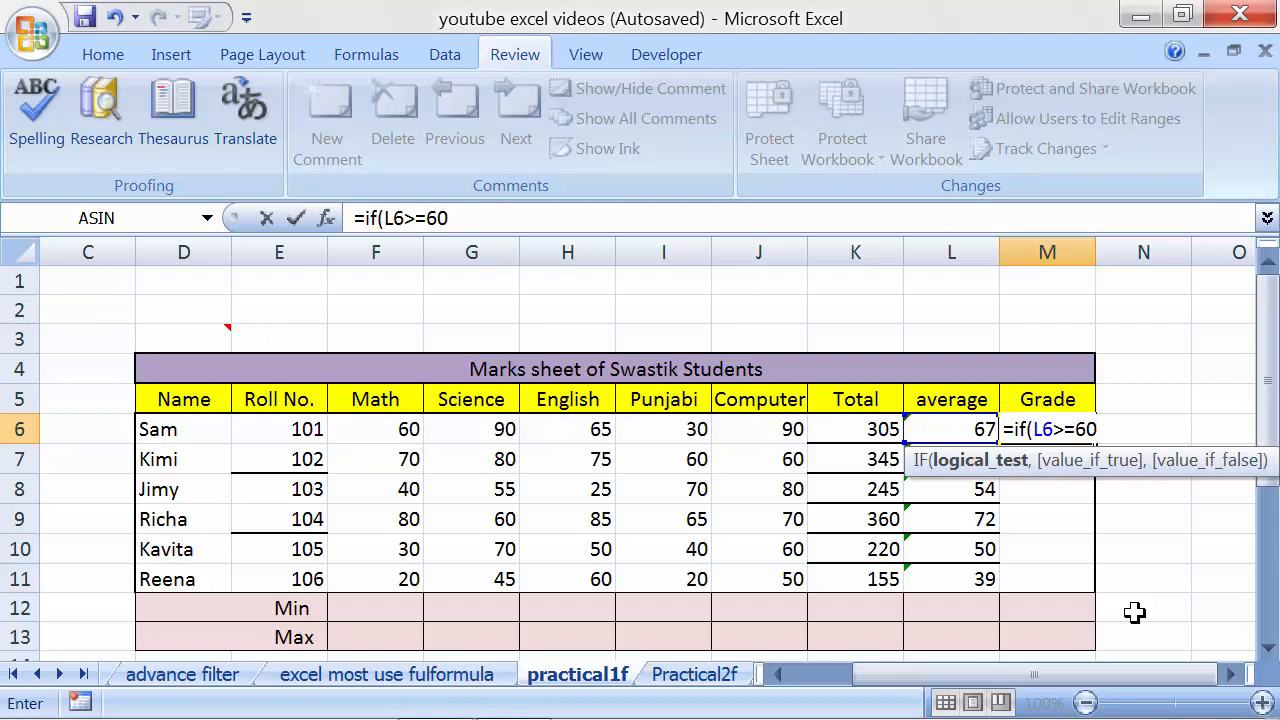
type(",")
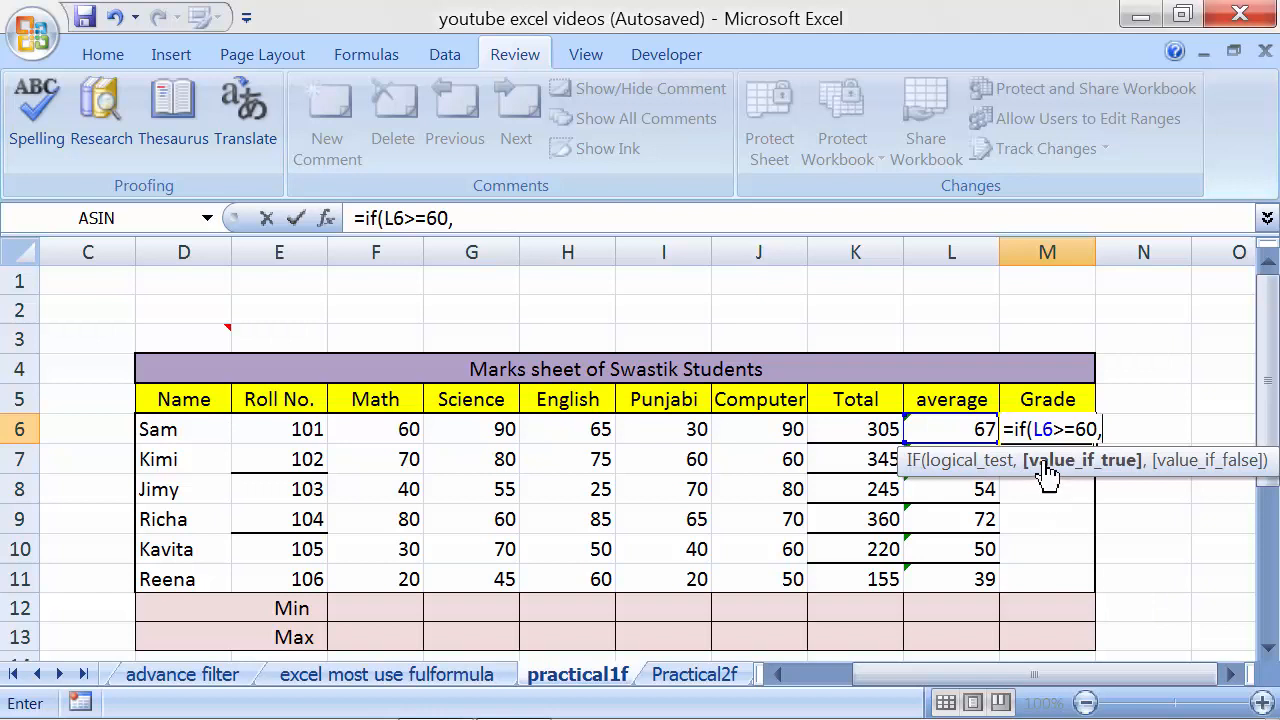
Complete the grade formula in M6 as =IF(L6>=60,"A","B") and commit it.
left_click_drag(1033, 429, 1098, 429)
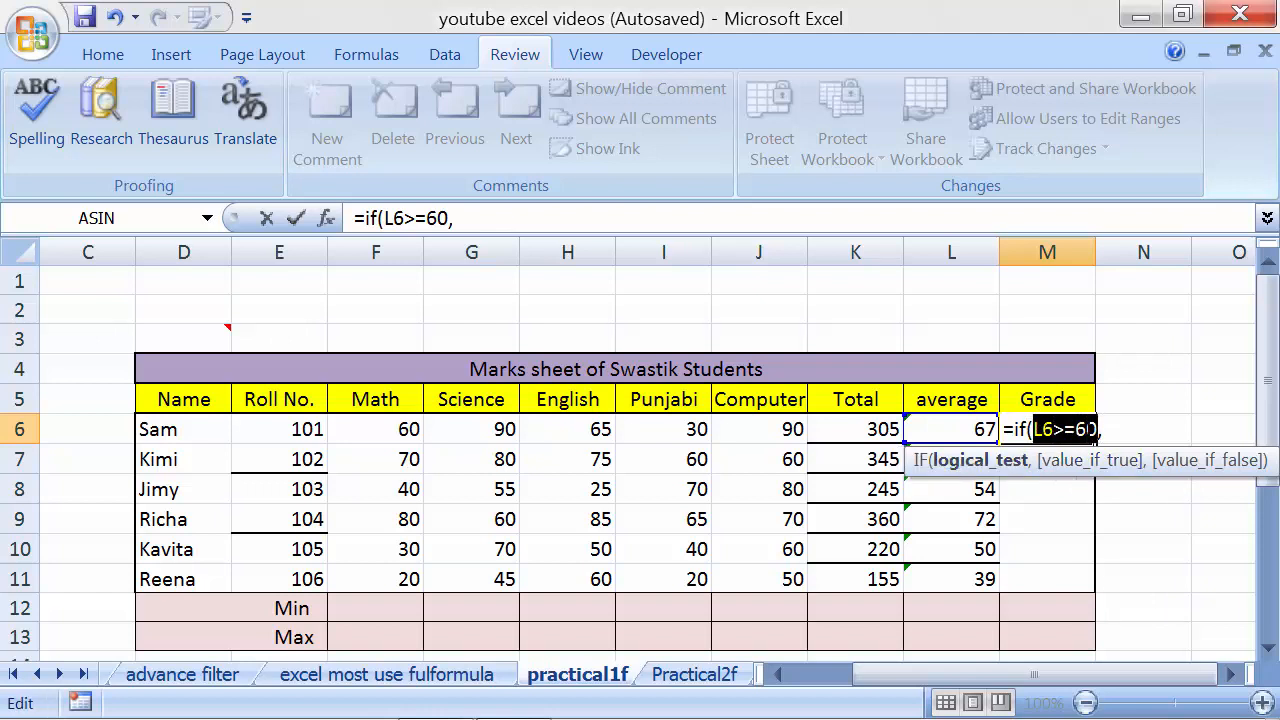
left_click(1099, 429)
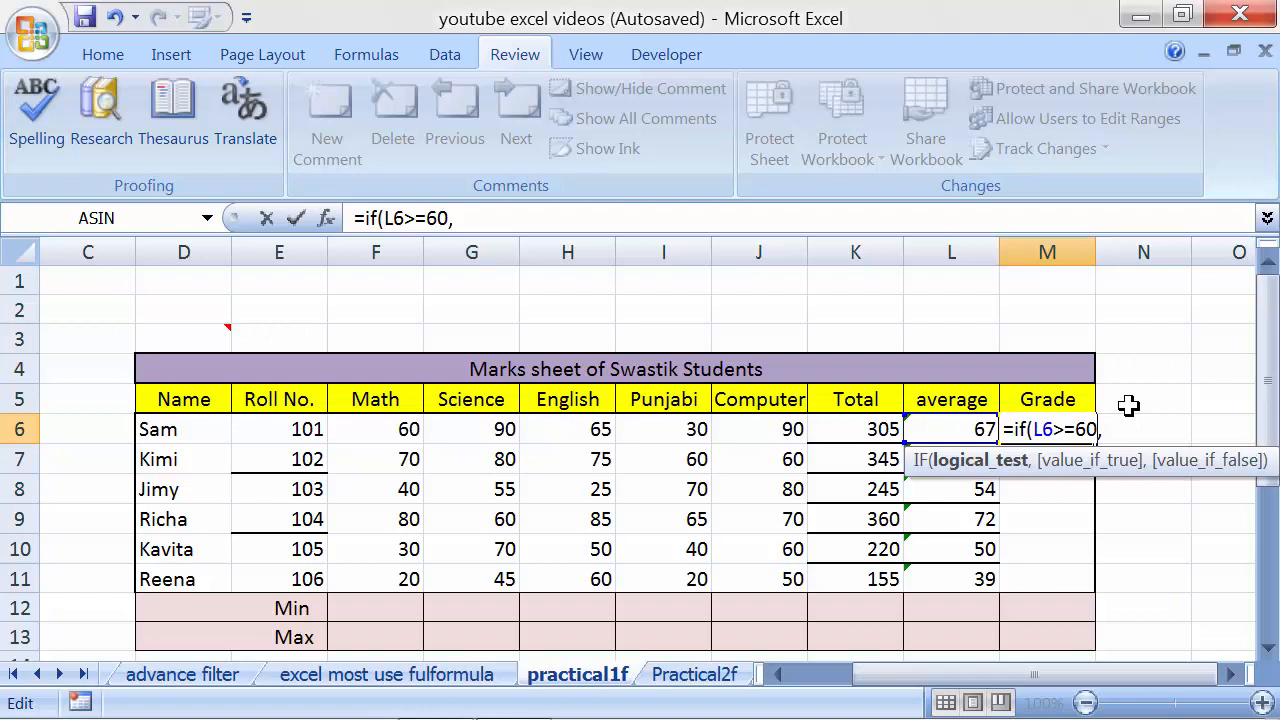
key("Right")
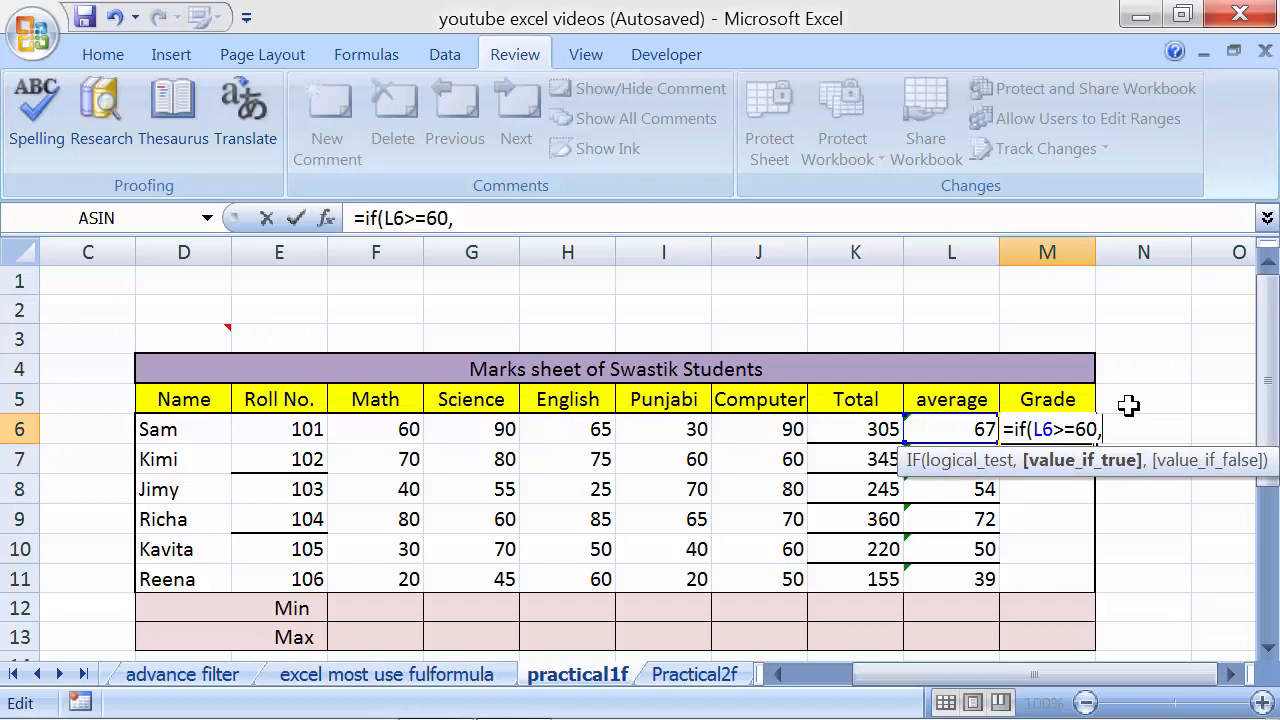
type("\"A\"")
left_click_drag(1032, 430, 1097, 430)
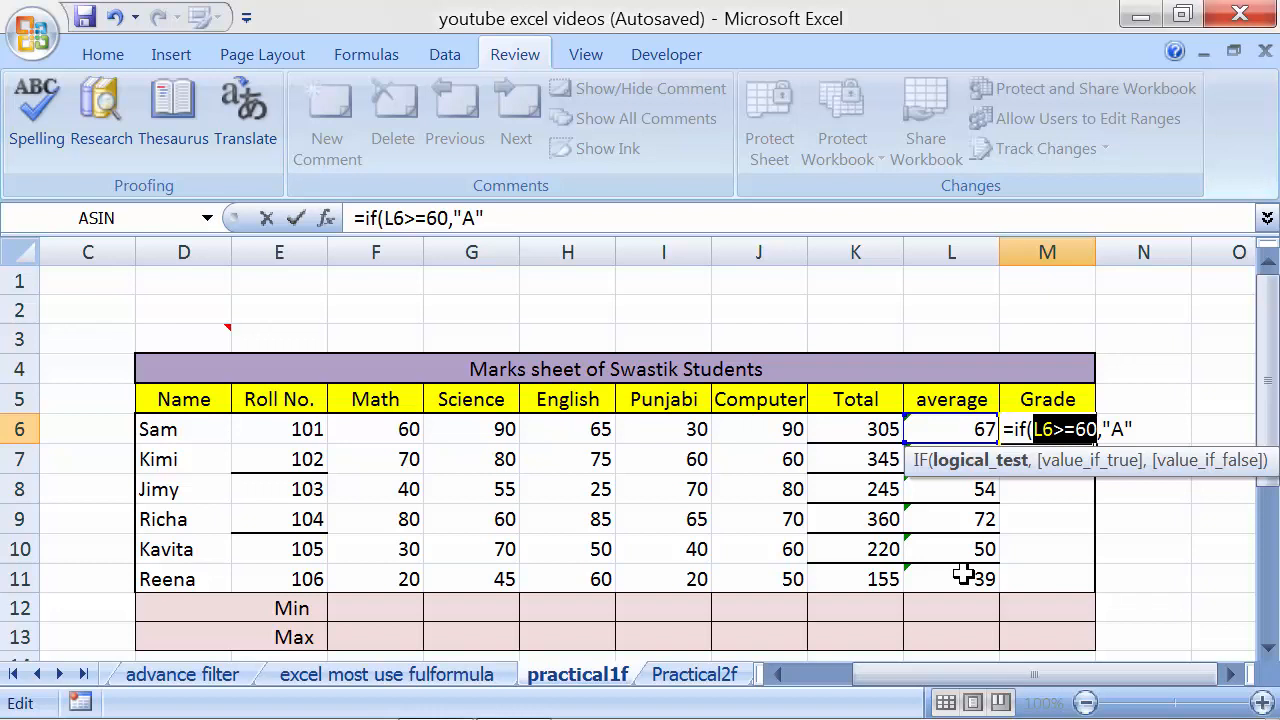
key("Right")
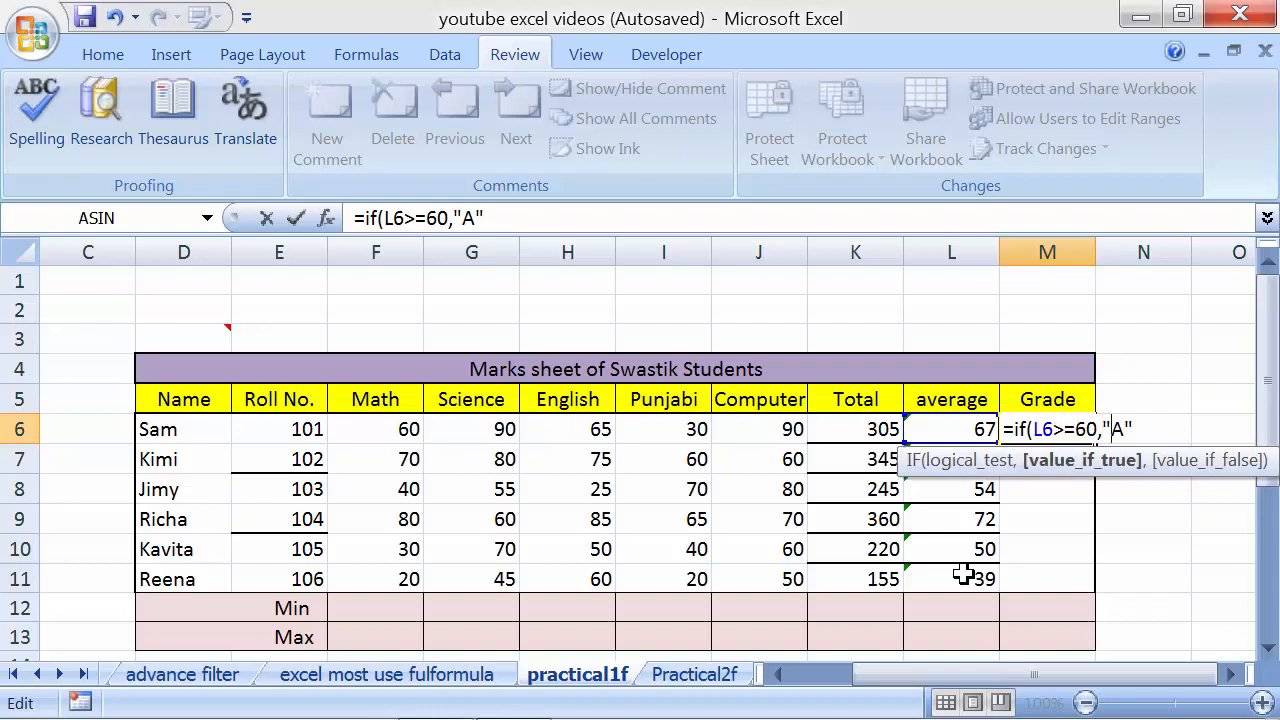
key("End")
type(",\"")
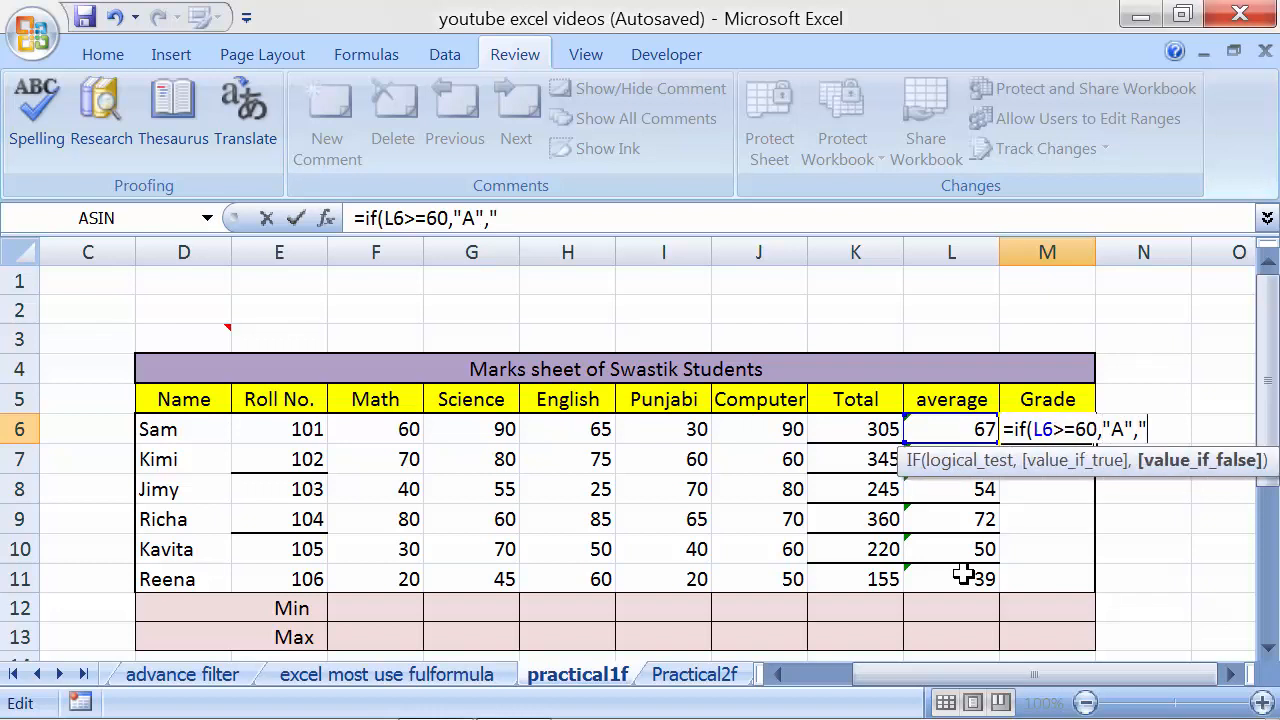
type("B\")")
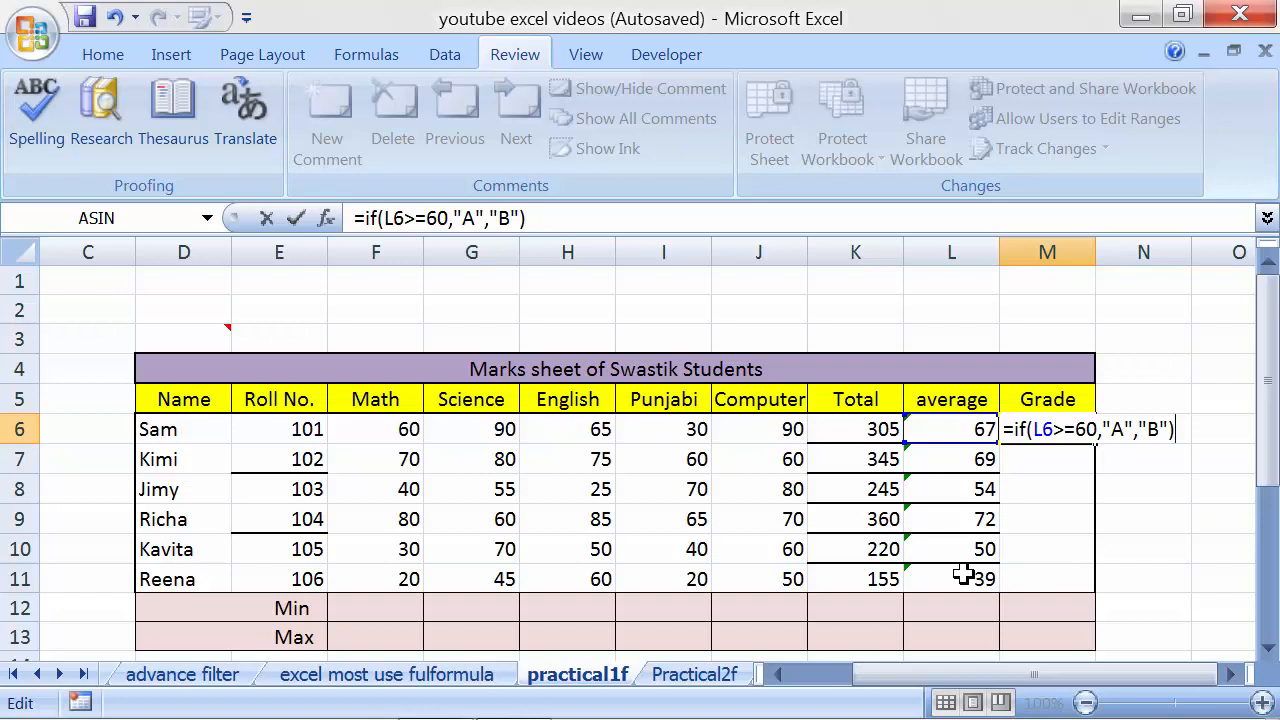
left_click_drag(1033, 429, 1100, 429)
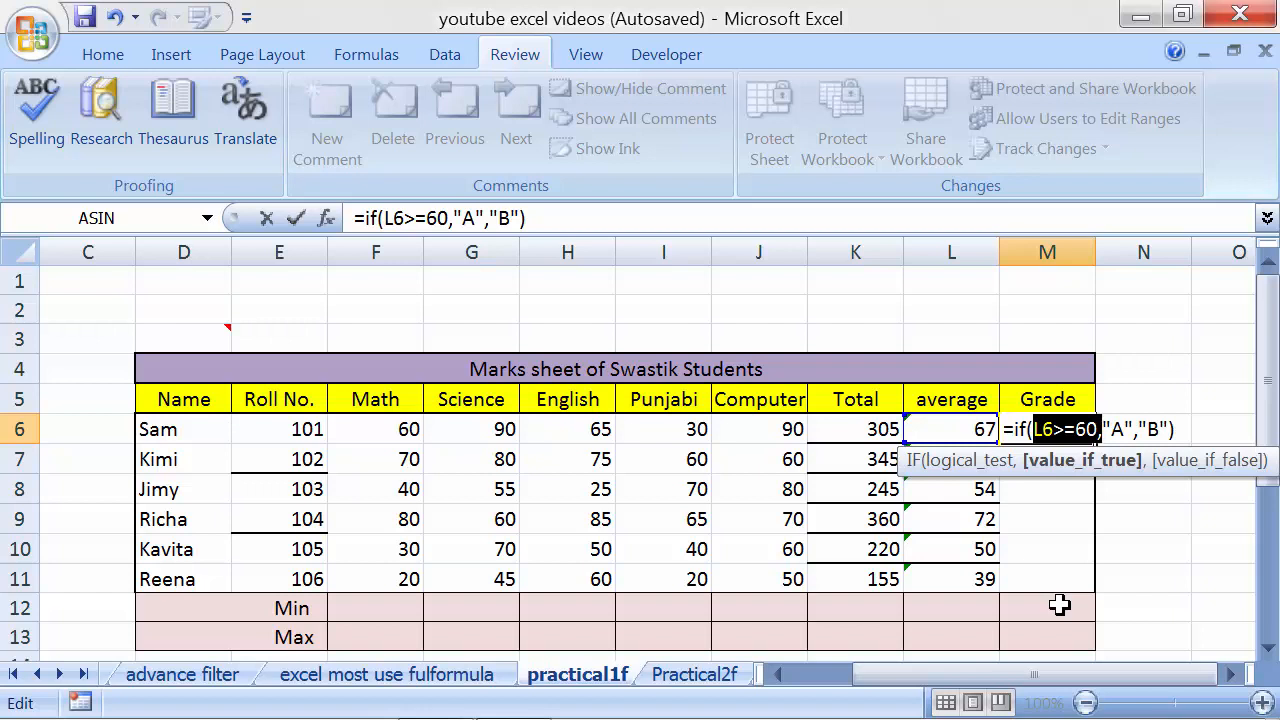
key("Return")
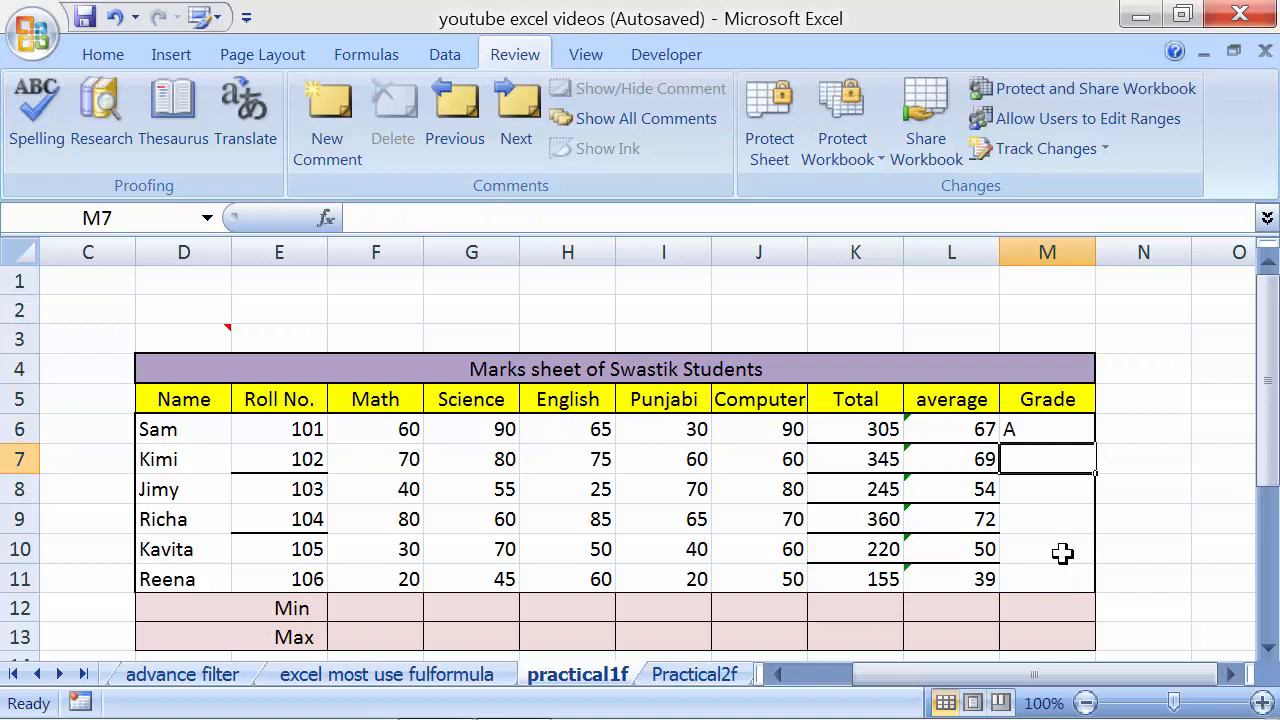
Check the grade formula in M6 against the average in L6 and copy it down through M11.
left_click(1062, 428)
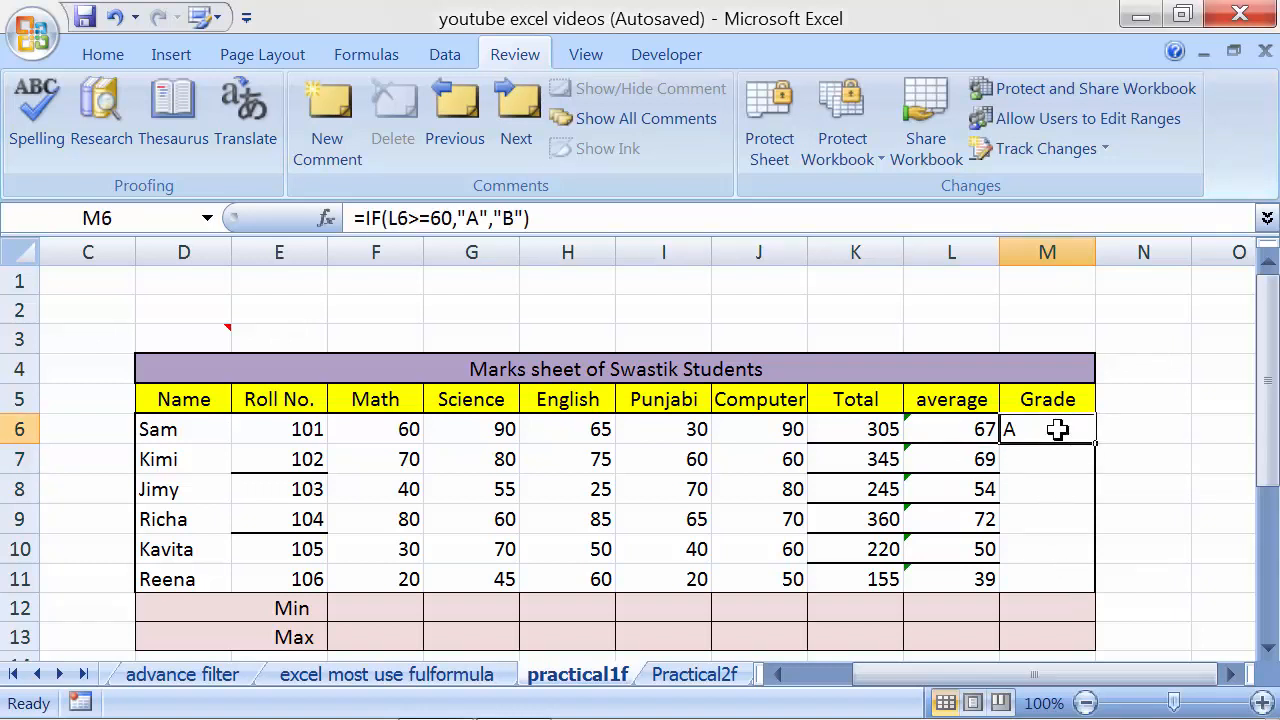
left_click(914, 428)
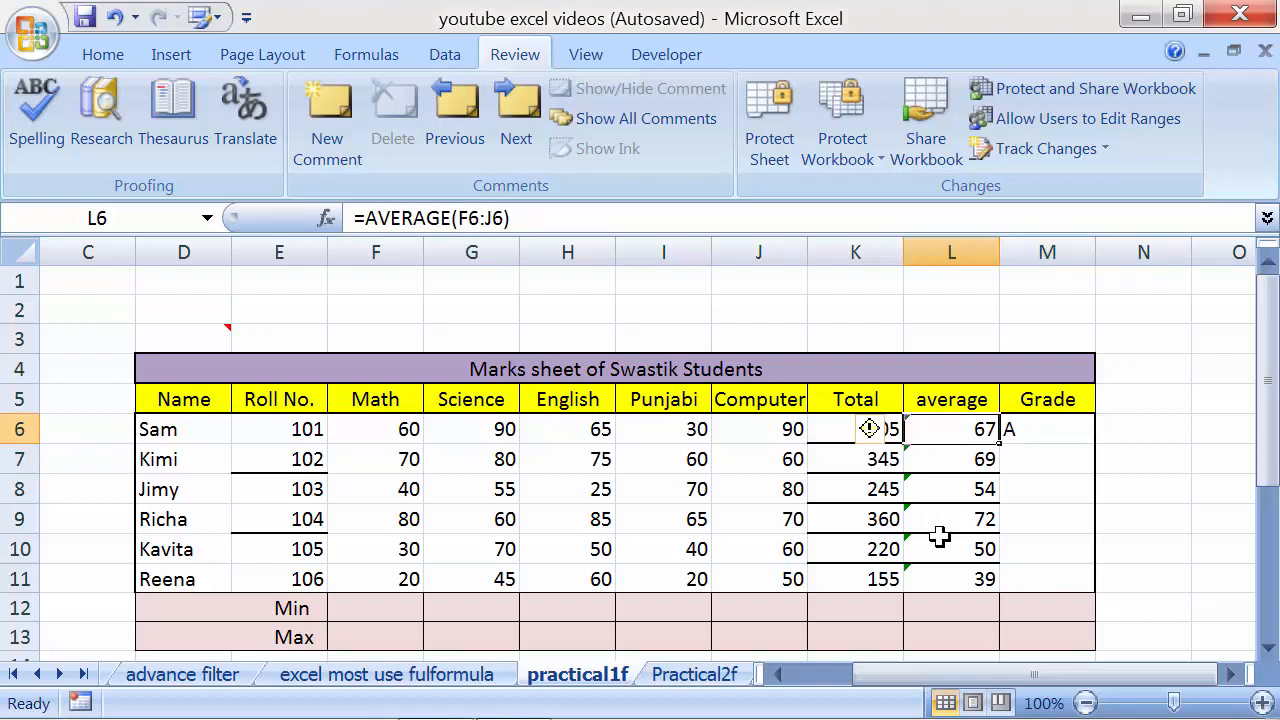
left_click(1033, 437)
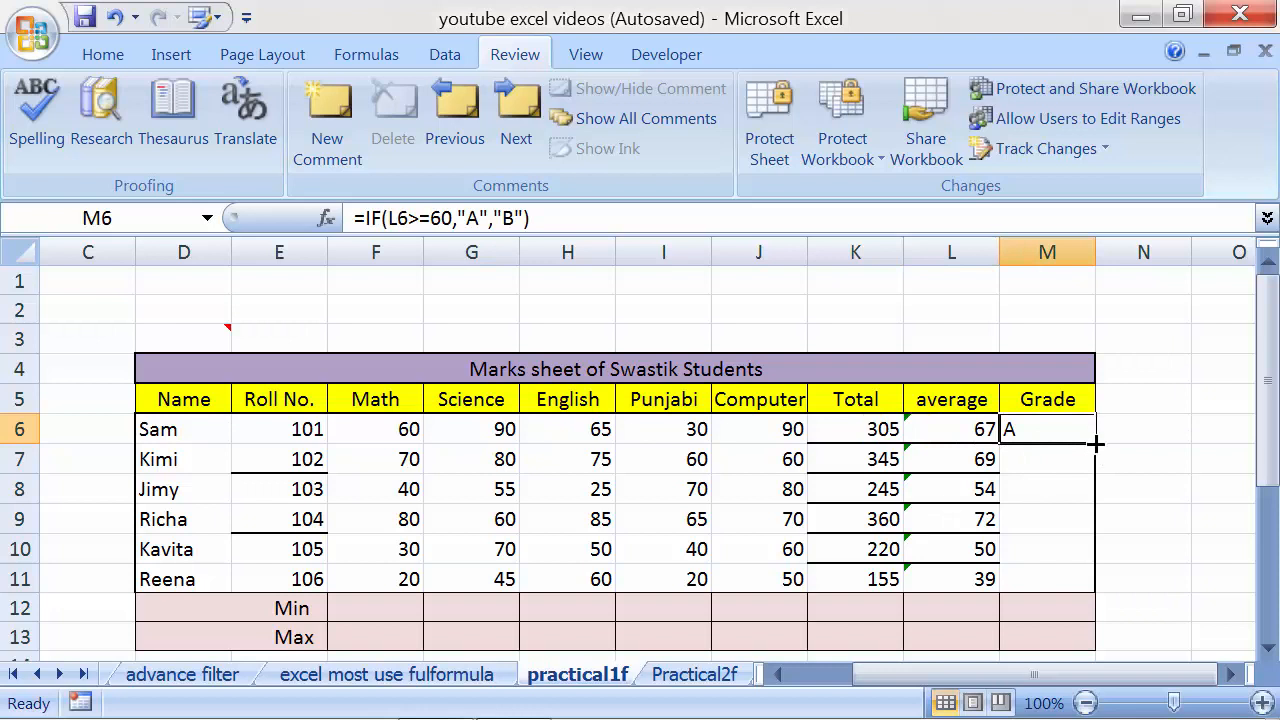
left_click_drag(1096, 443, 1092, 583)
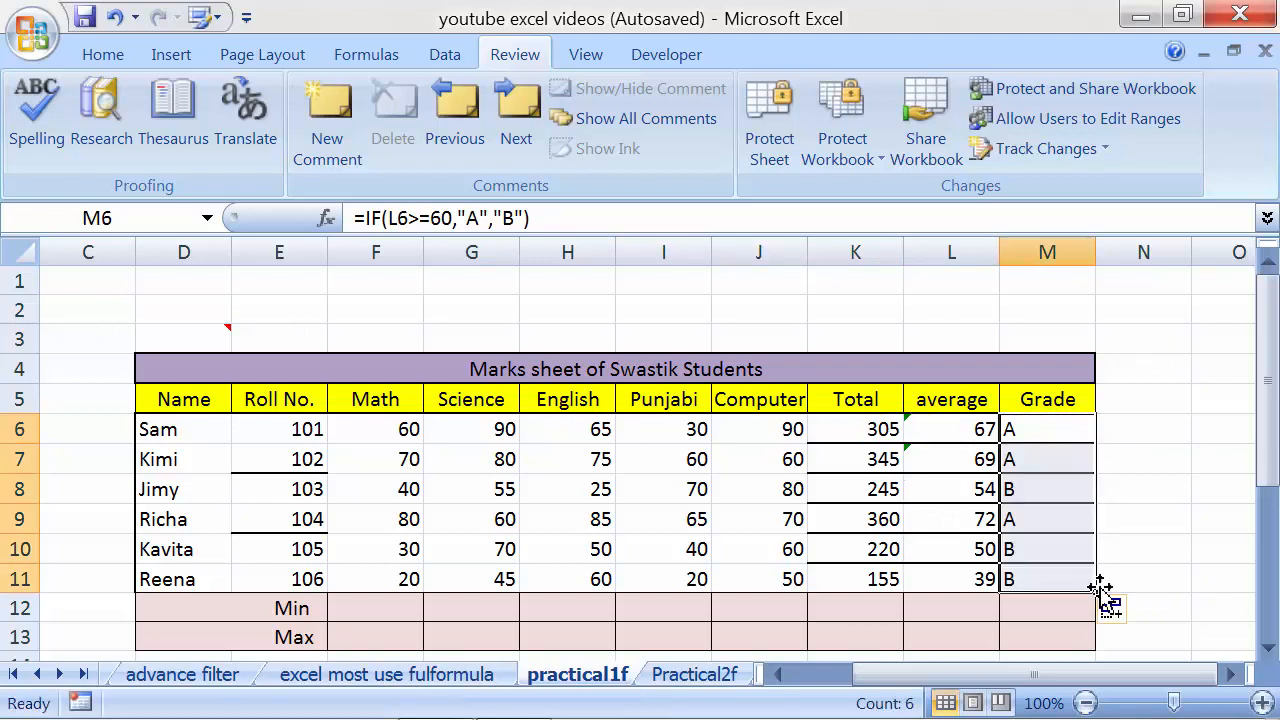
left_click(1164, 540)
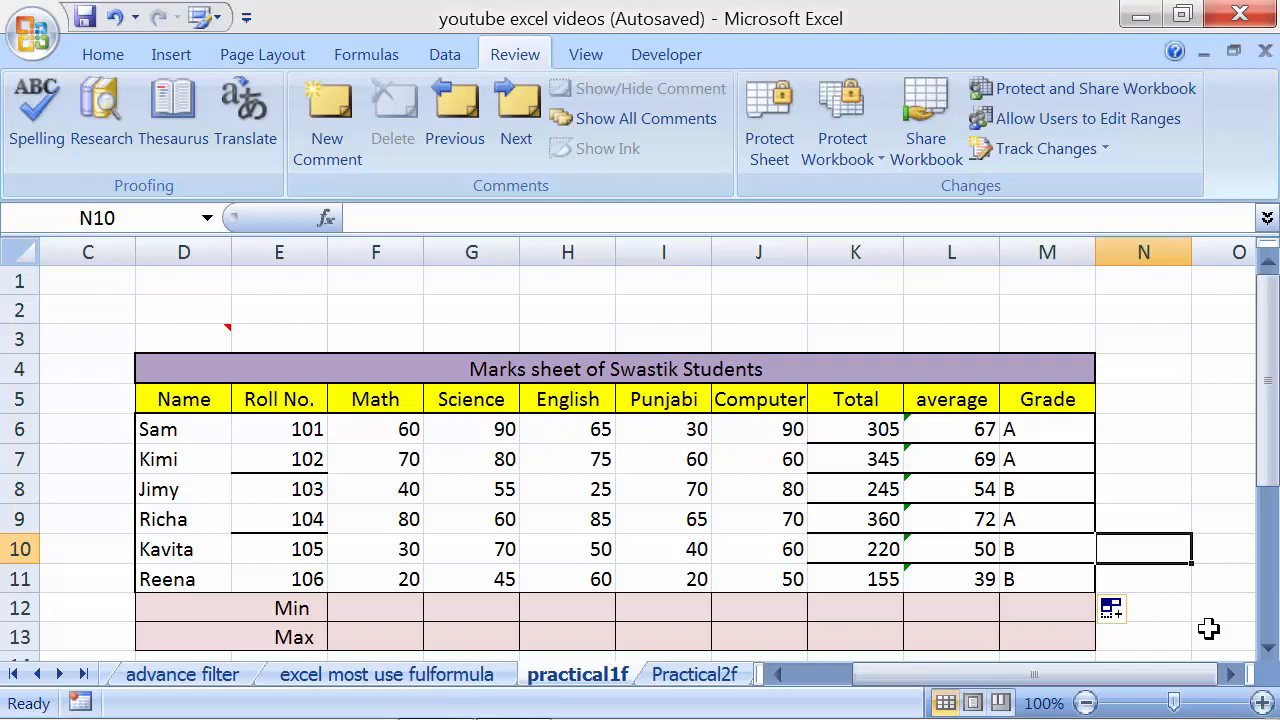
Enter =MIN(F6:F11) in the Math column's Min cell F12.
scroll(427, 577, "down", 1)
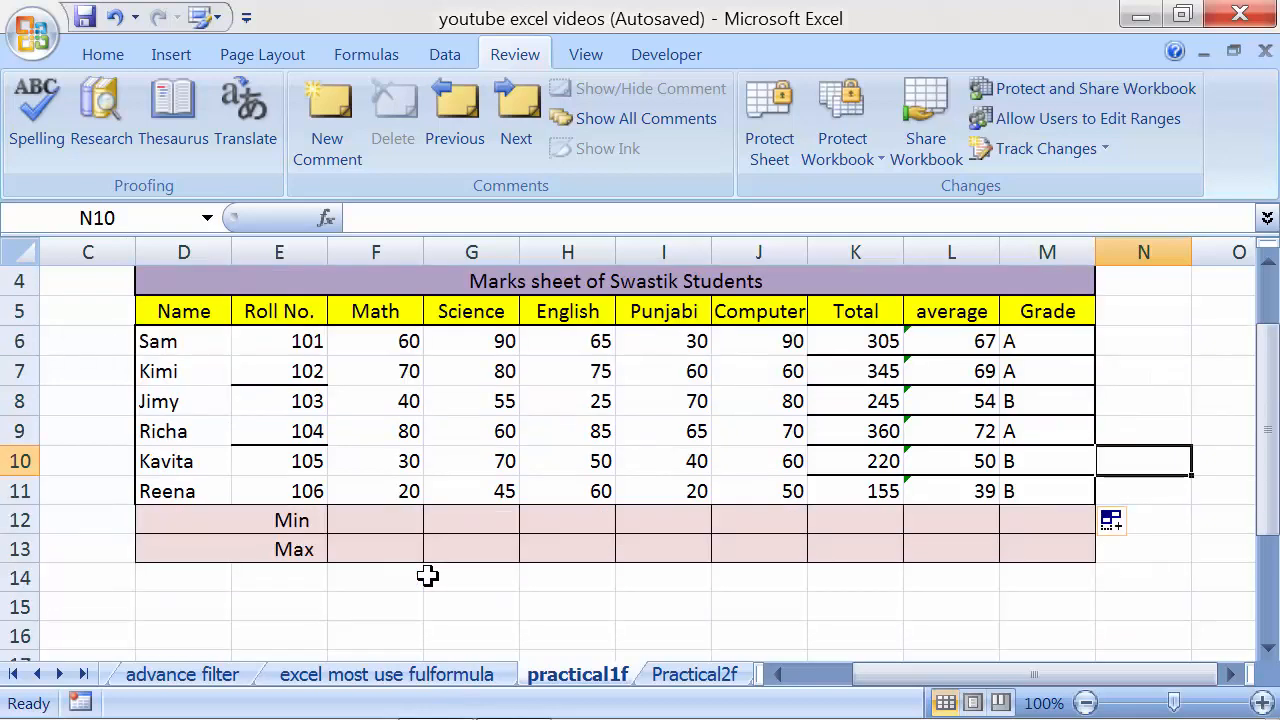
left_click(341, 519)
left_click(355, 549)
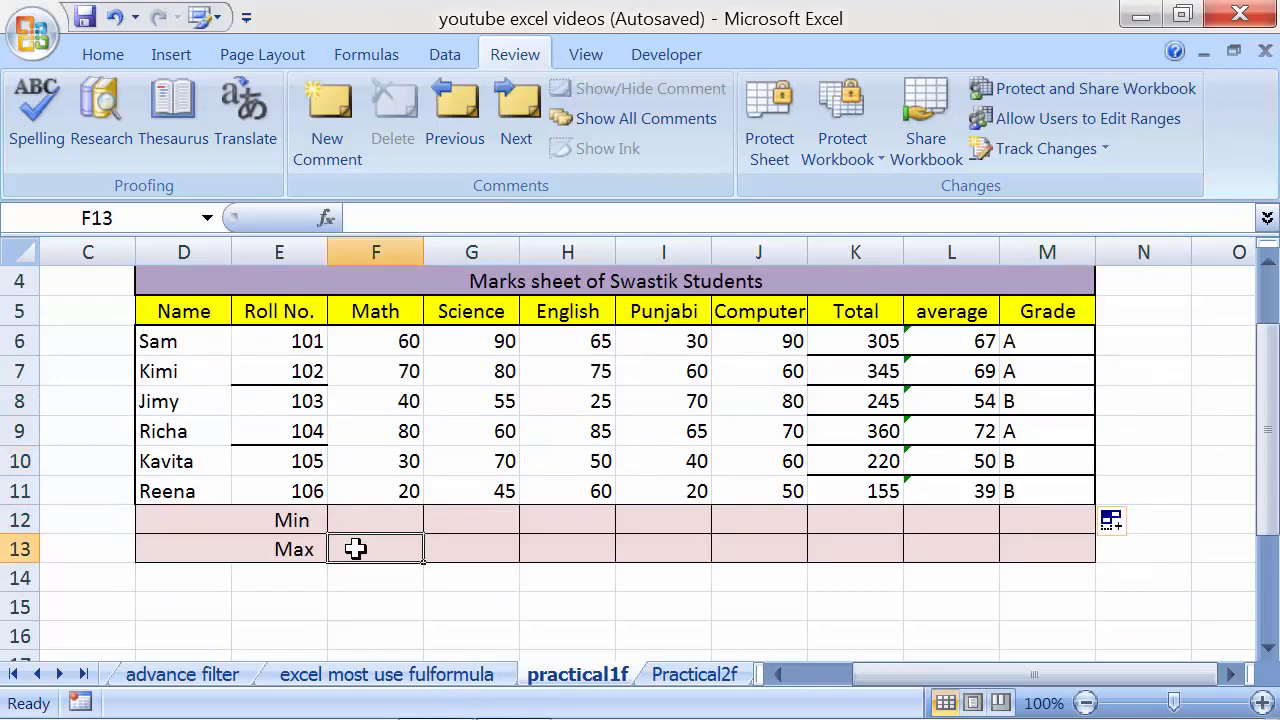
left_click(375, 519)
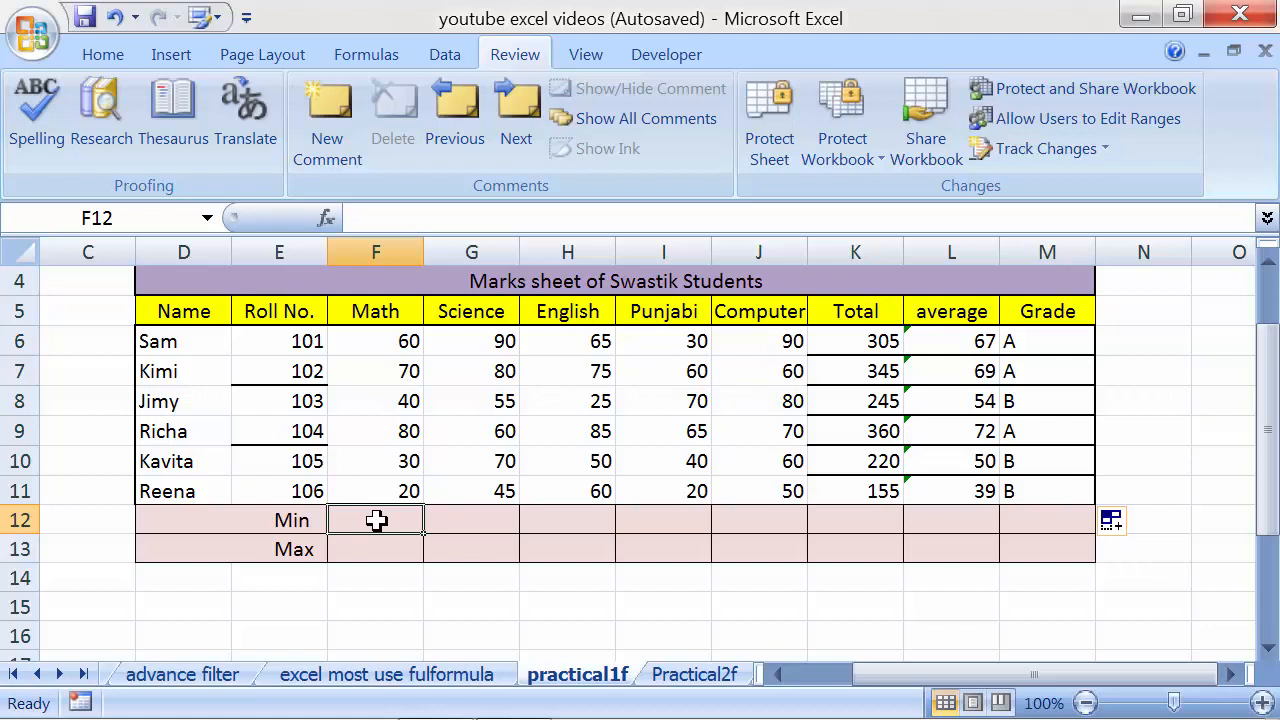
left_click_drag(389, 340, 383, 488)
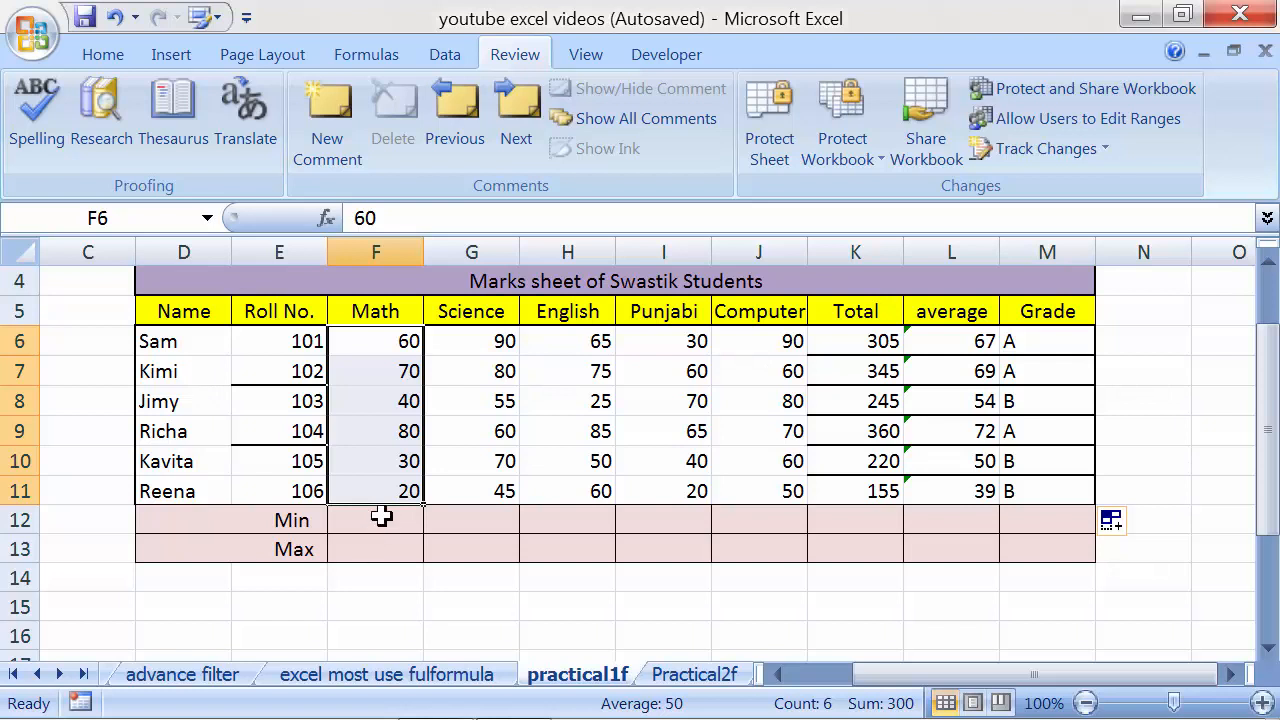
left_click(380, 517)
left_click_drag(383, 331, 378, 488)
left_click(349, 525)
type("=m")
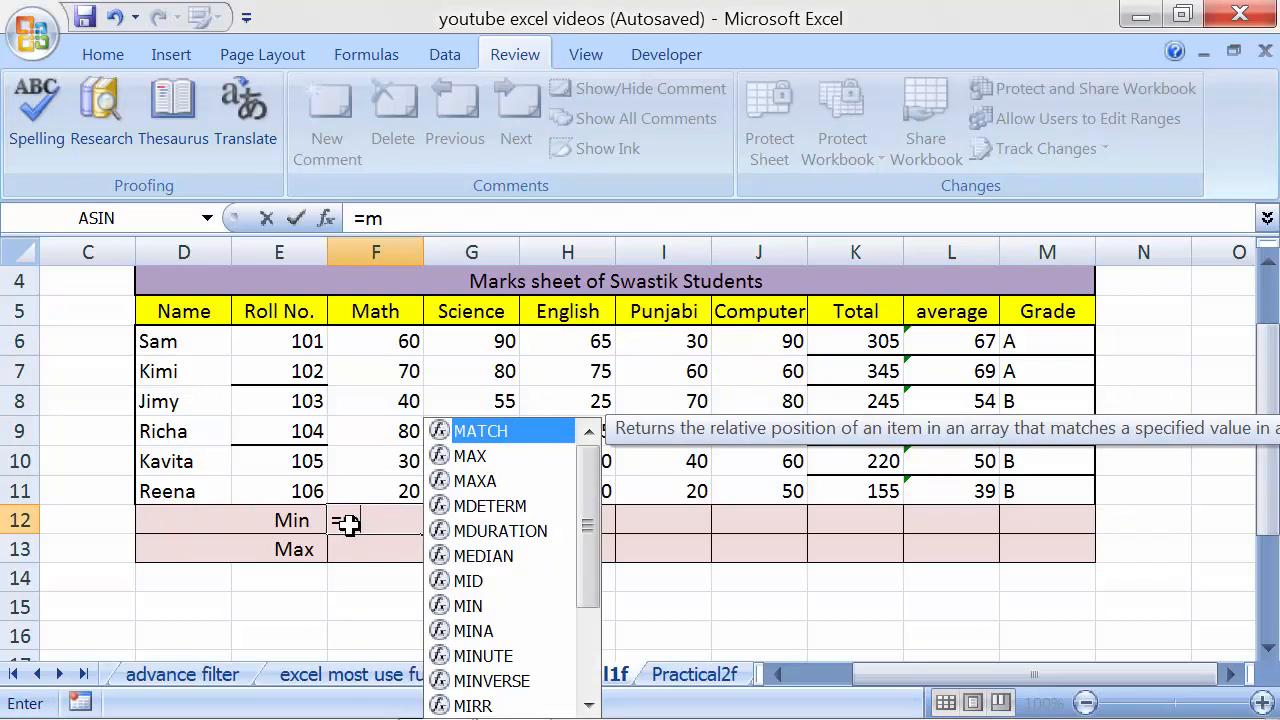
type("in(")
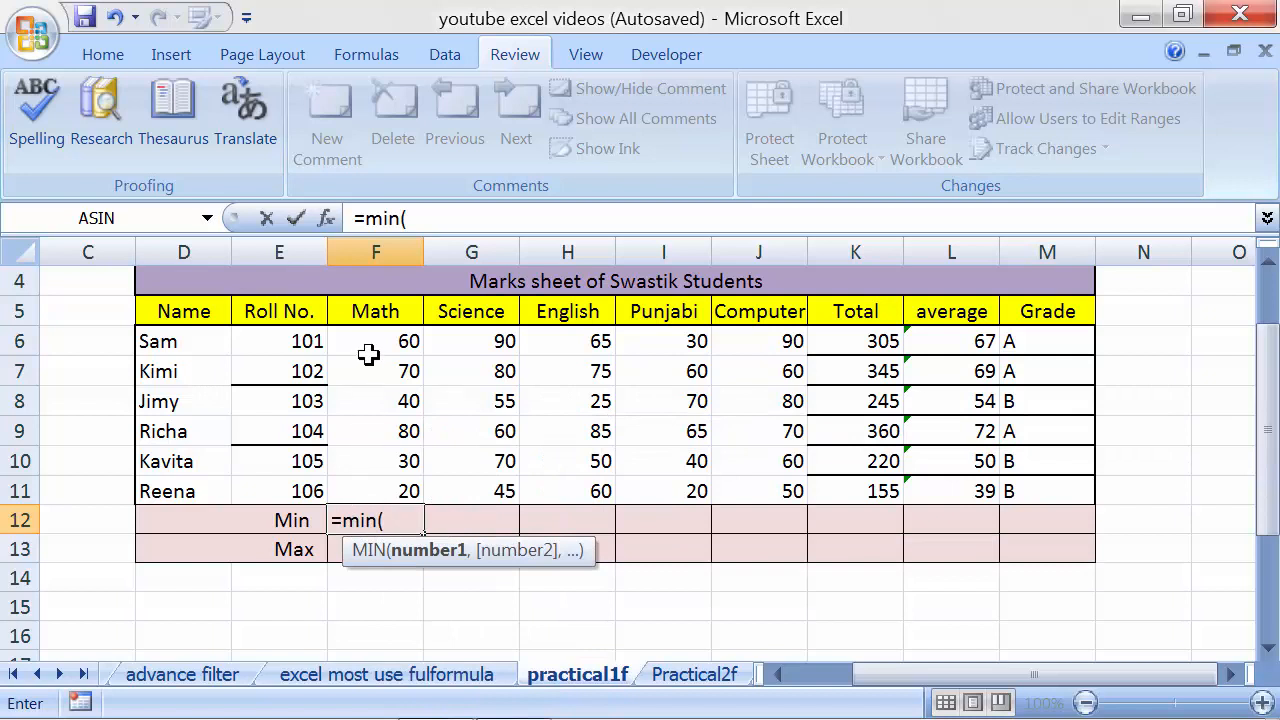
left_click_drag(370, 344, 374, 483)
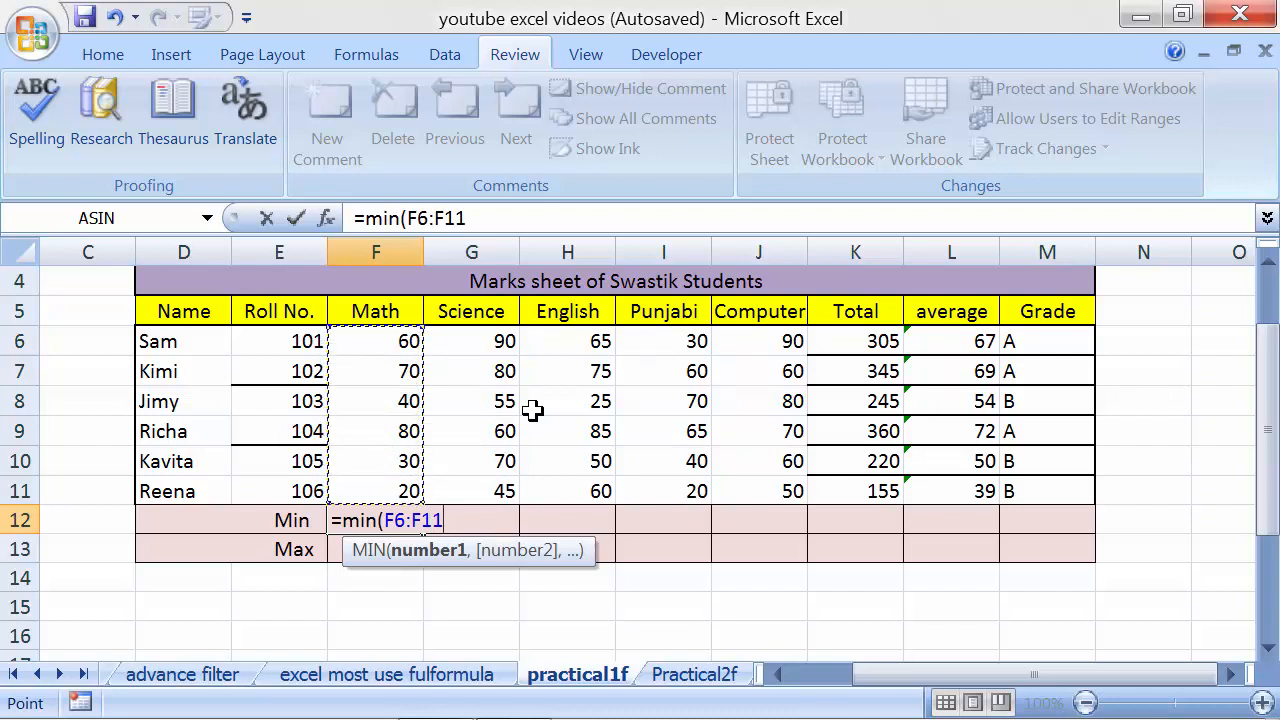
type(")")
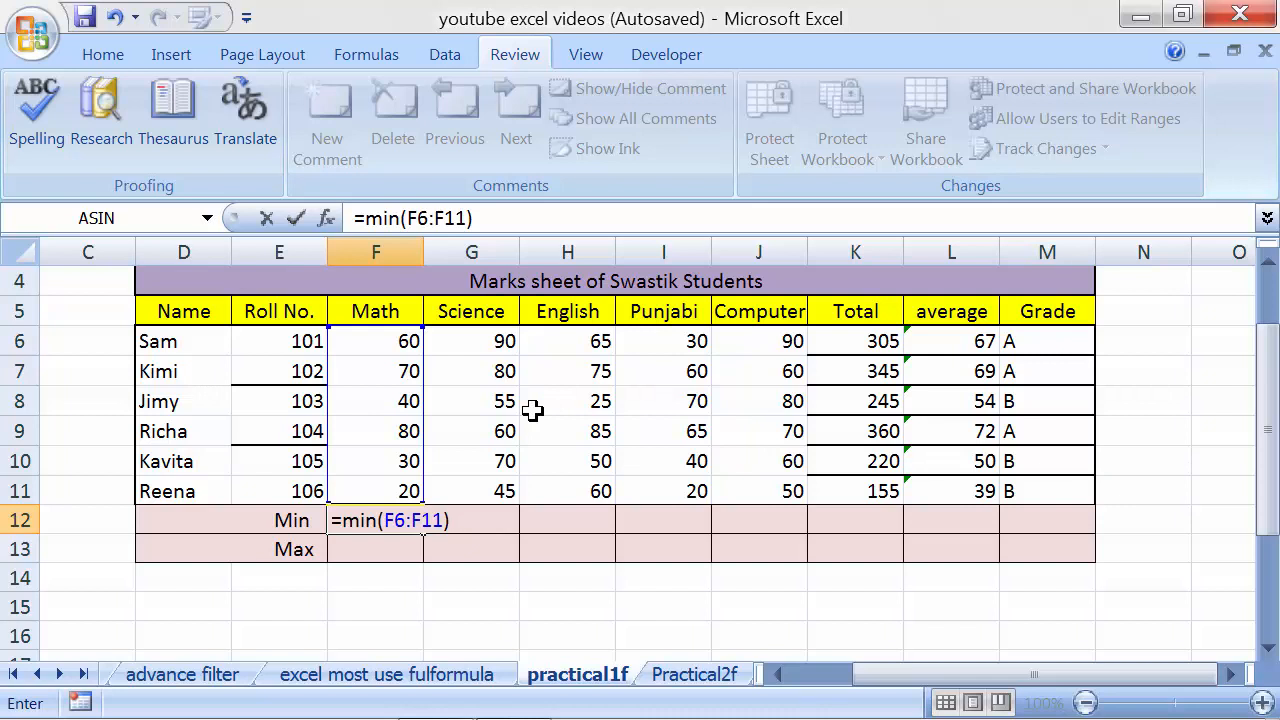
key("Return")
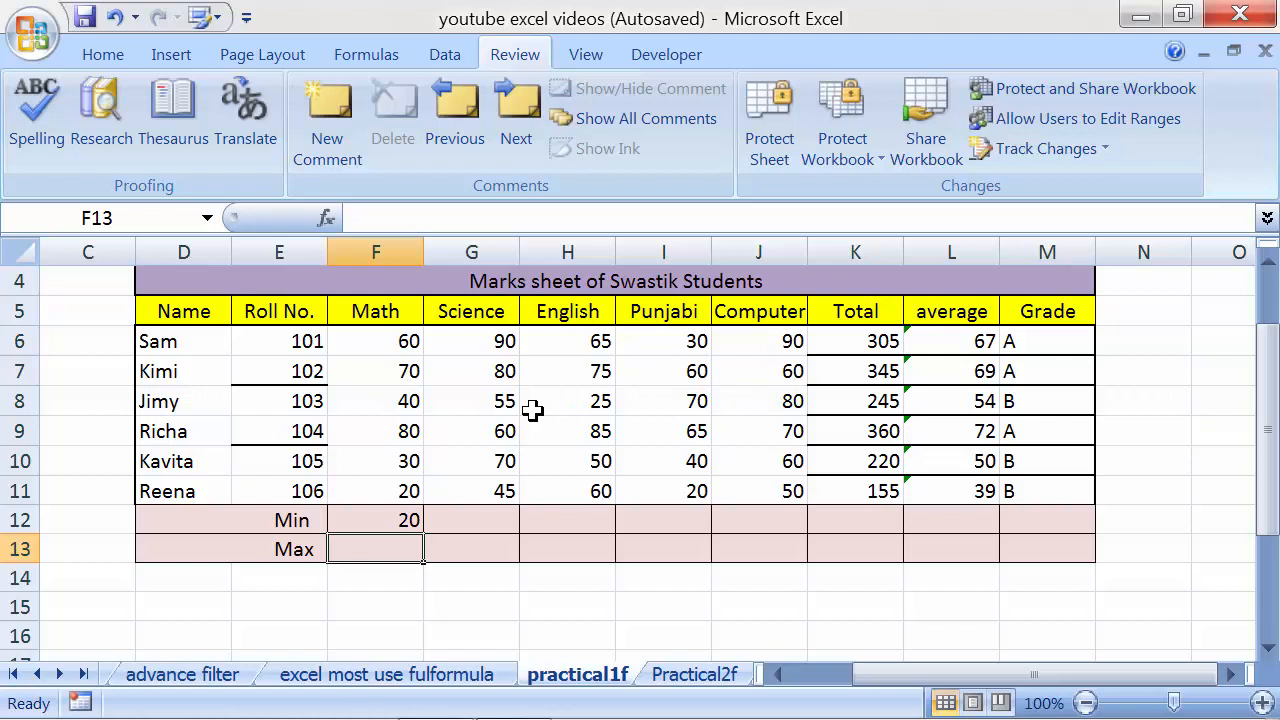
Enter =MAX(F6:F11) in the Math column's Max cell F13.
type("=")
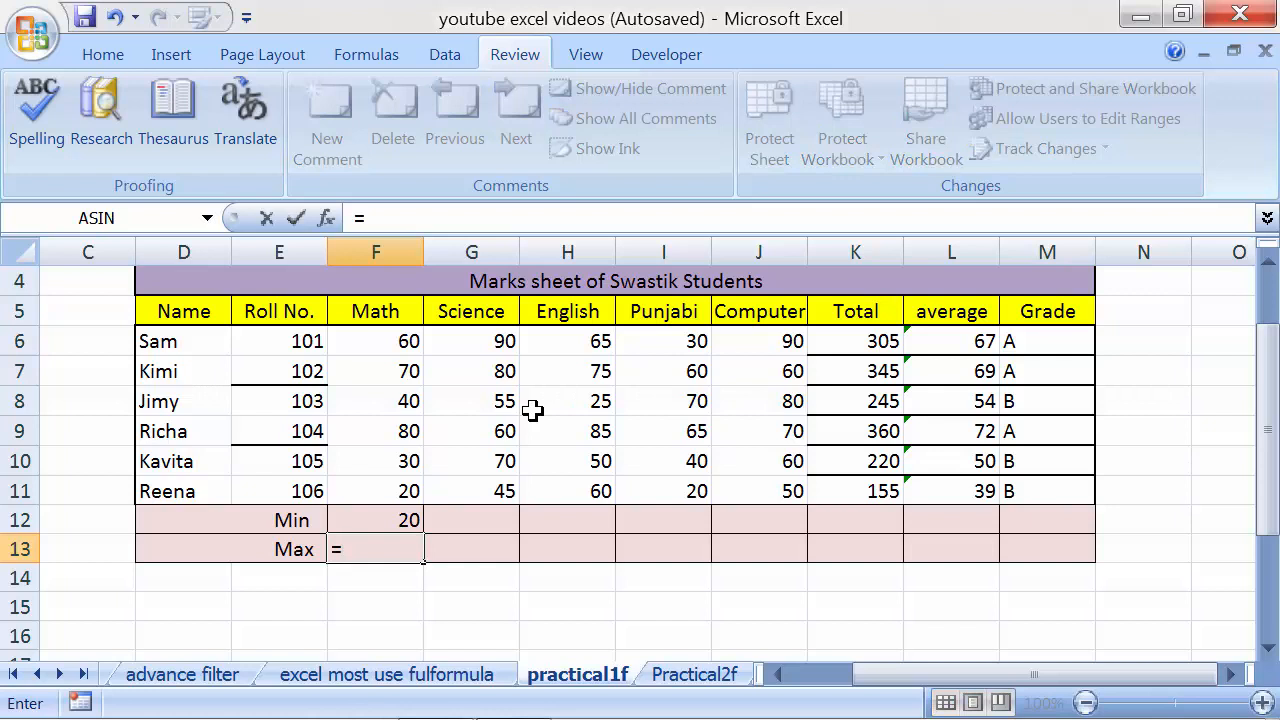
type("max")
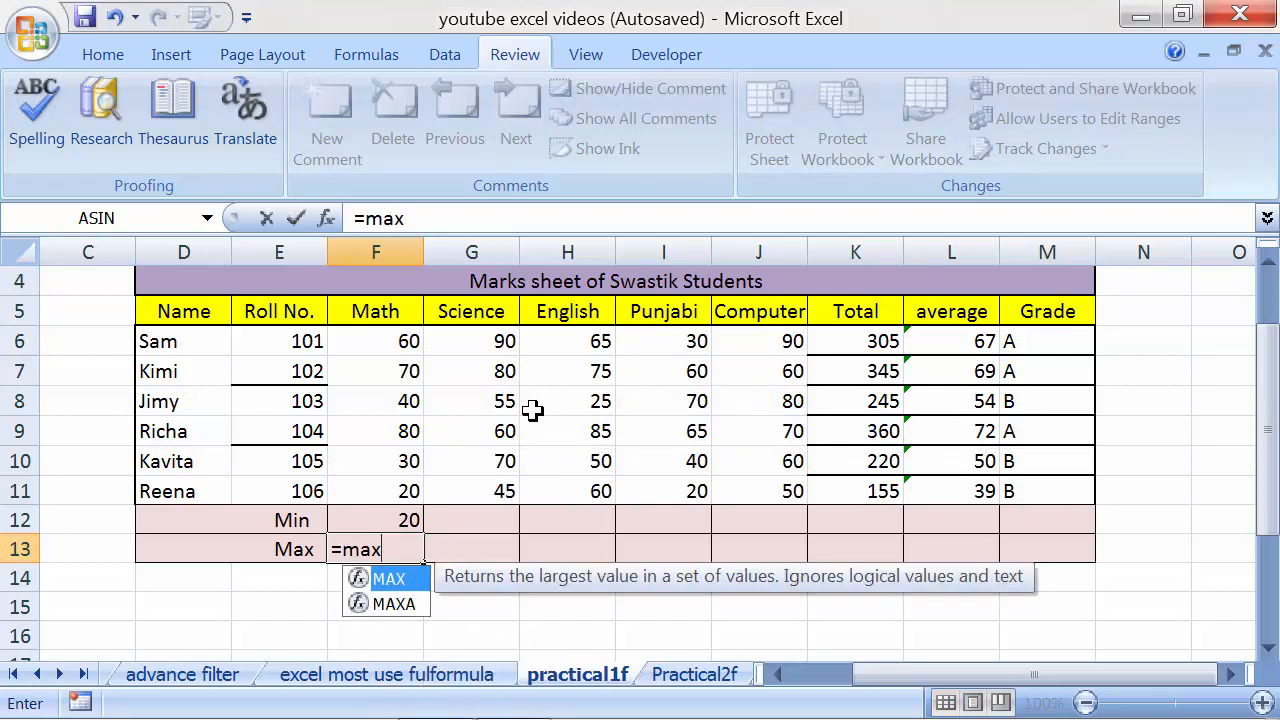
type("(")
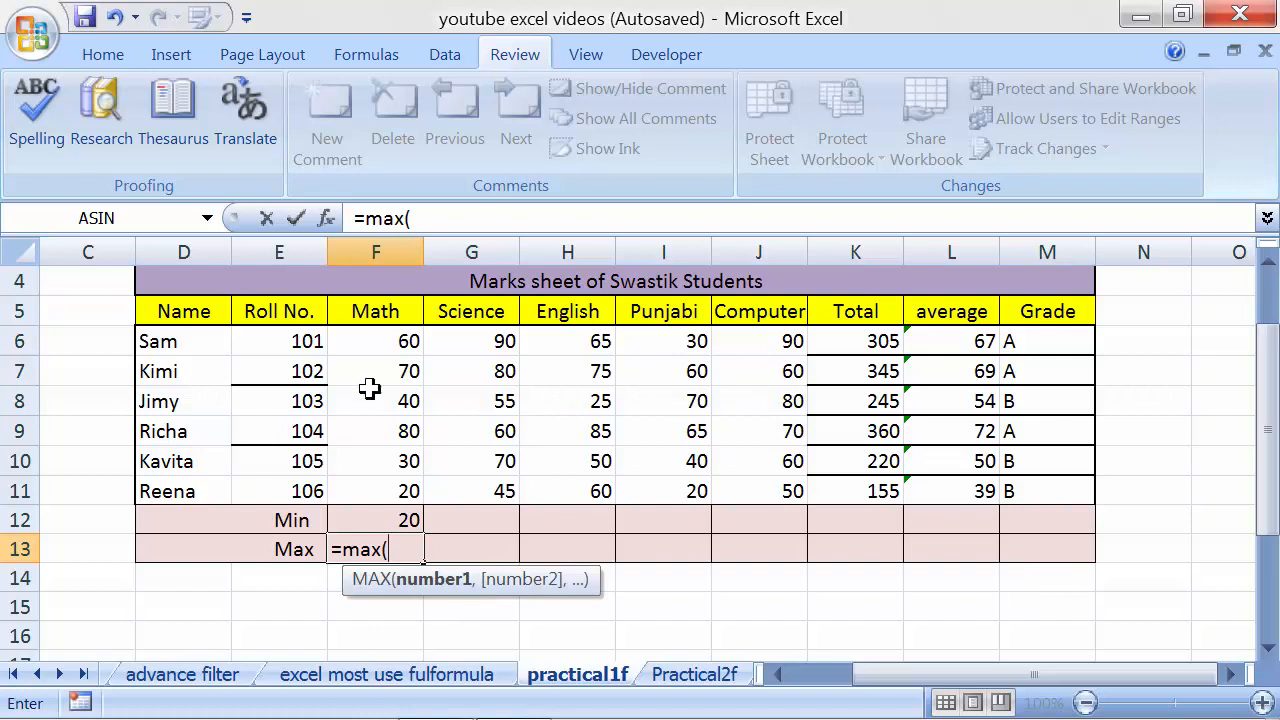
left_click_drag(380, 340, 391, 487)
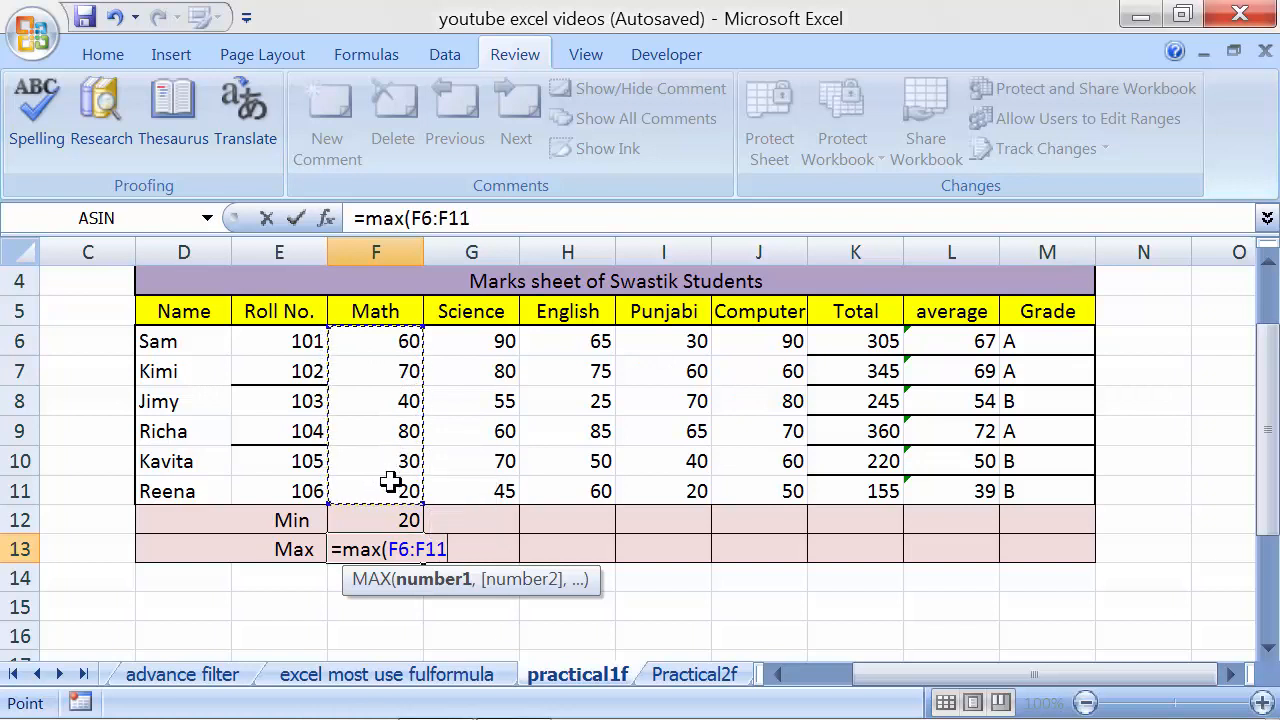
left_click_drag(390, 549, 440, 563)
left_click(418, 556)
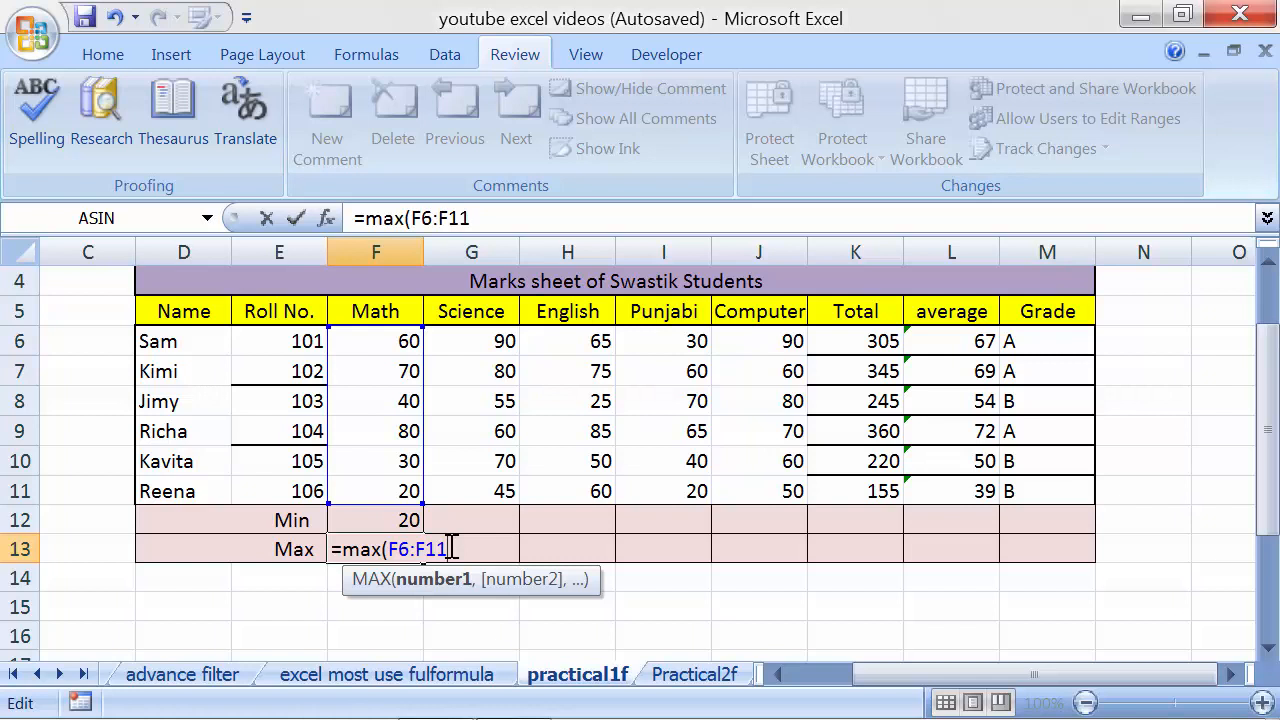
type(")")
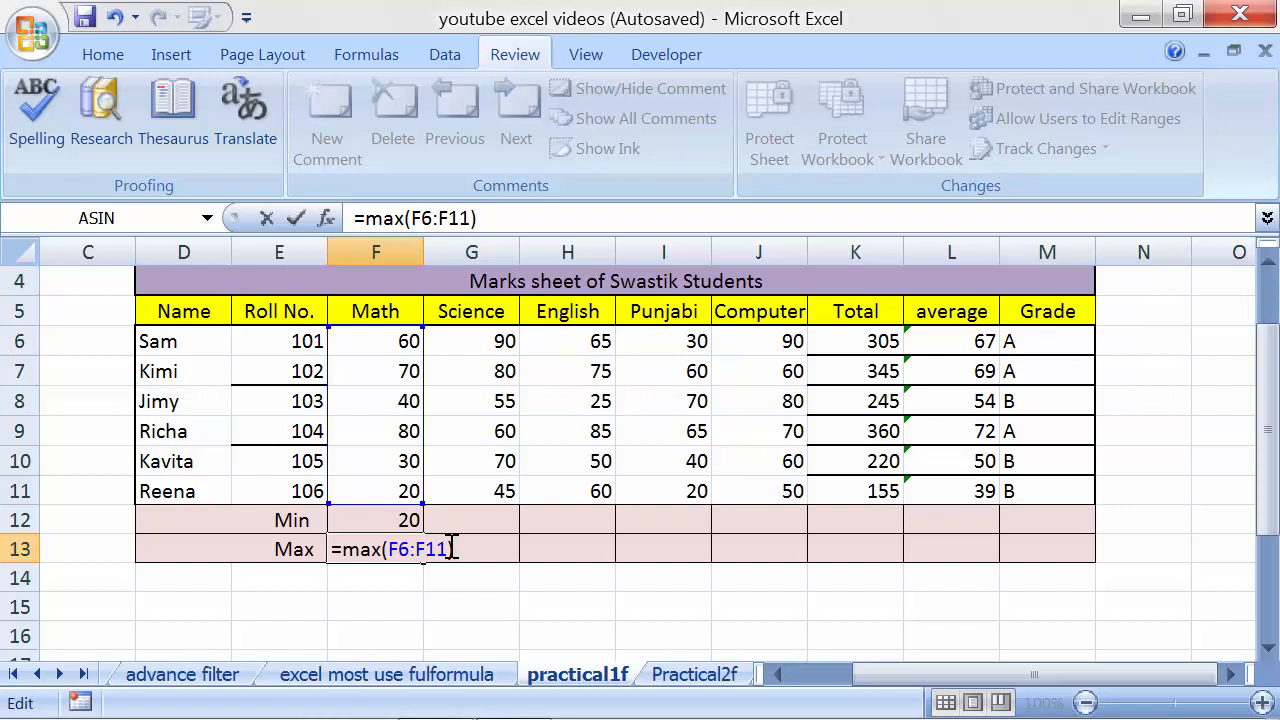
key("Return")
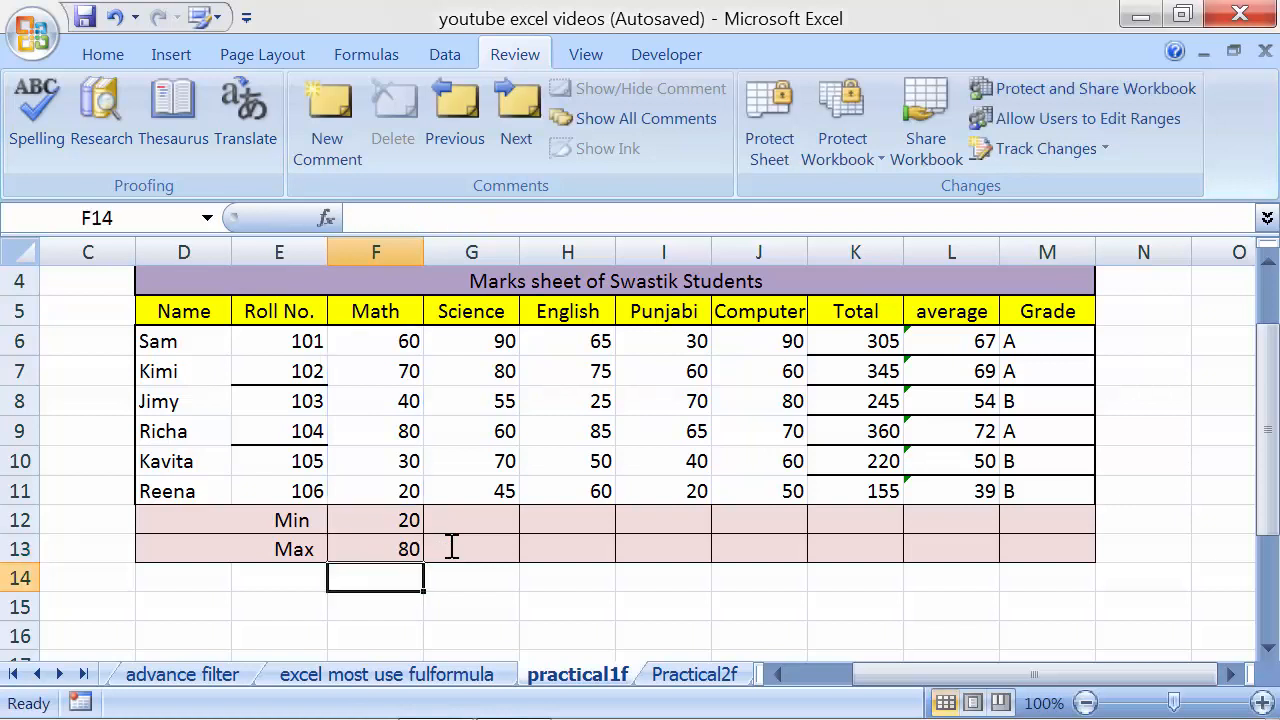
Copy the MIN formula from F12 across the Min row through the average column, cell L12.
key("Up")
key("Up")
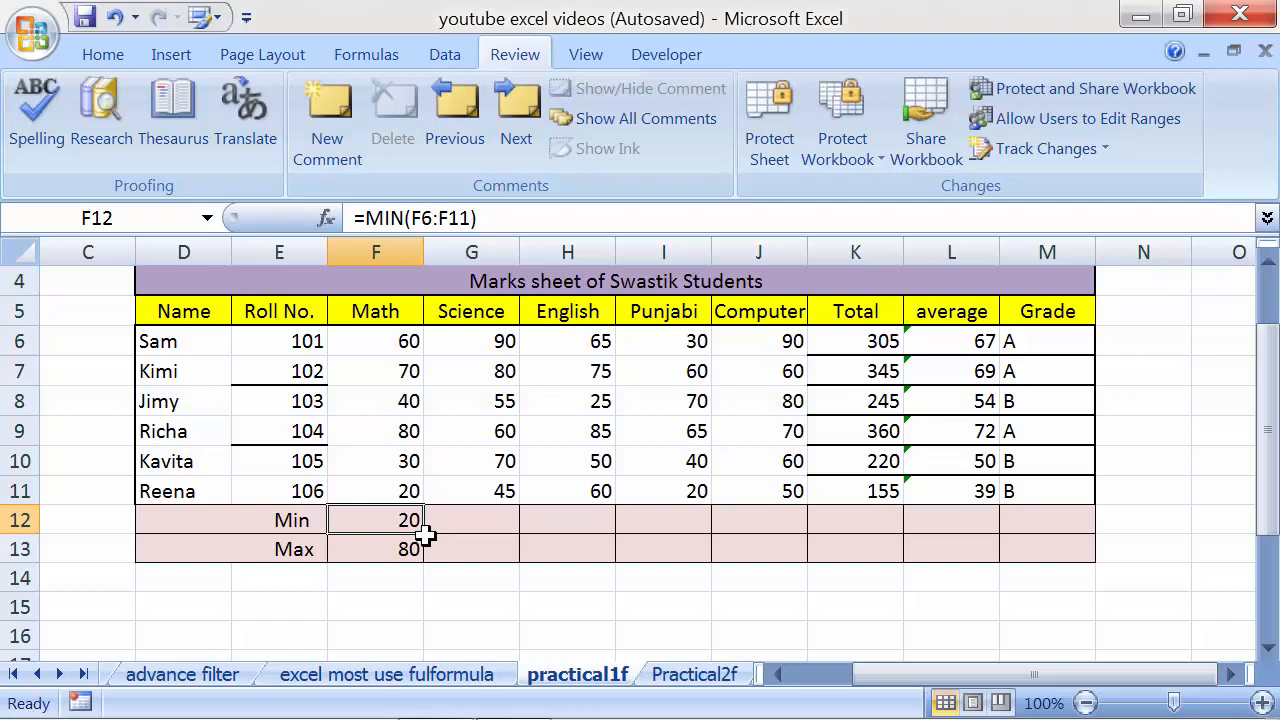
left_click_drag(425, 535, 971, 531)
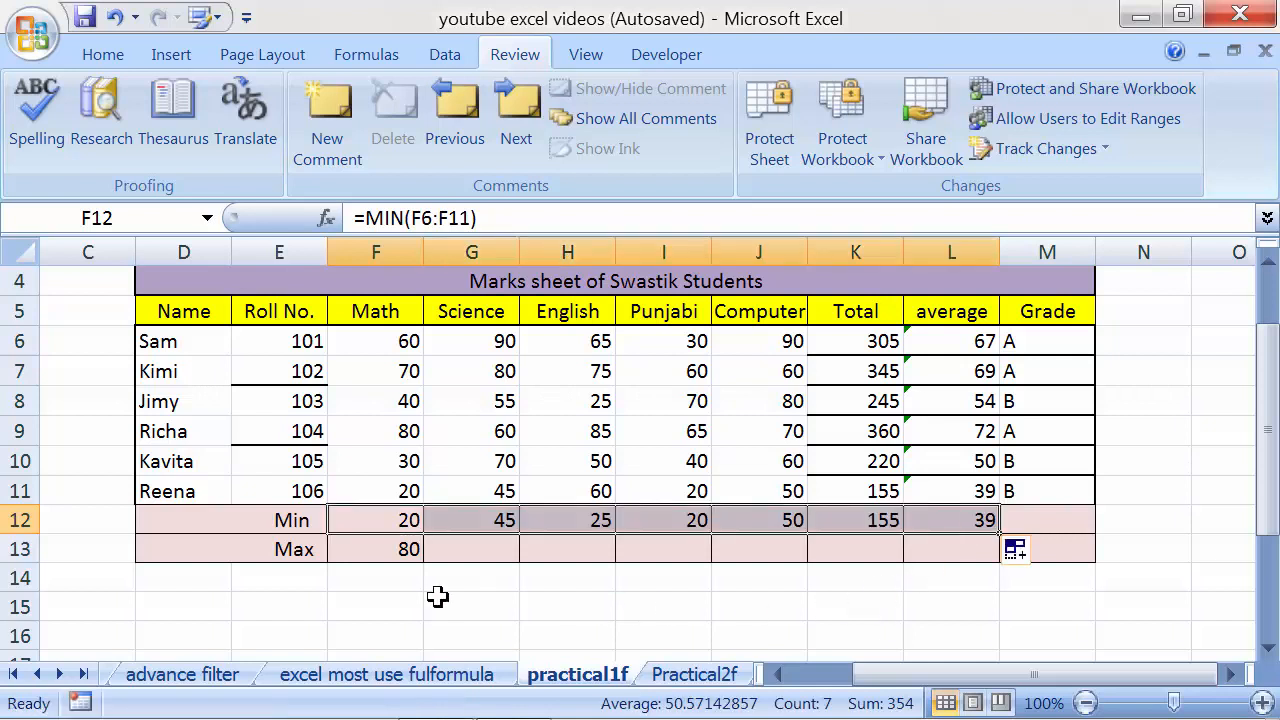
Check the copied MIN results, starting at G12, against the Science, English, Punjabi and Computer marks in rows 6 to 11.
left_click(406, 557)
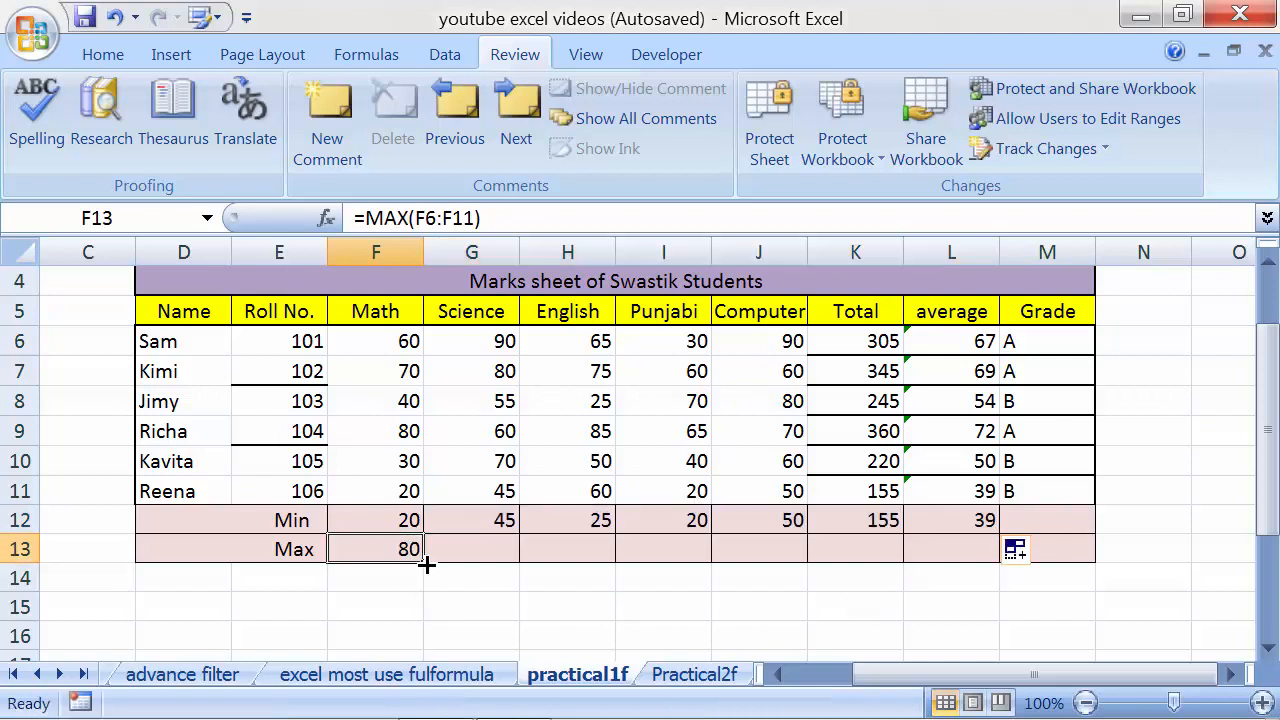
left_click(468, 522)
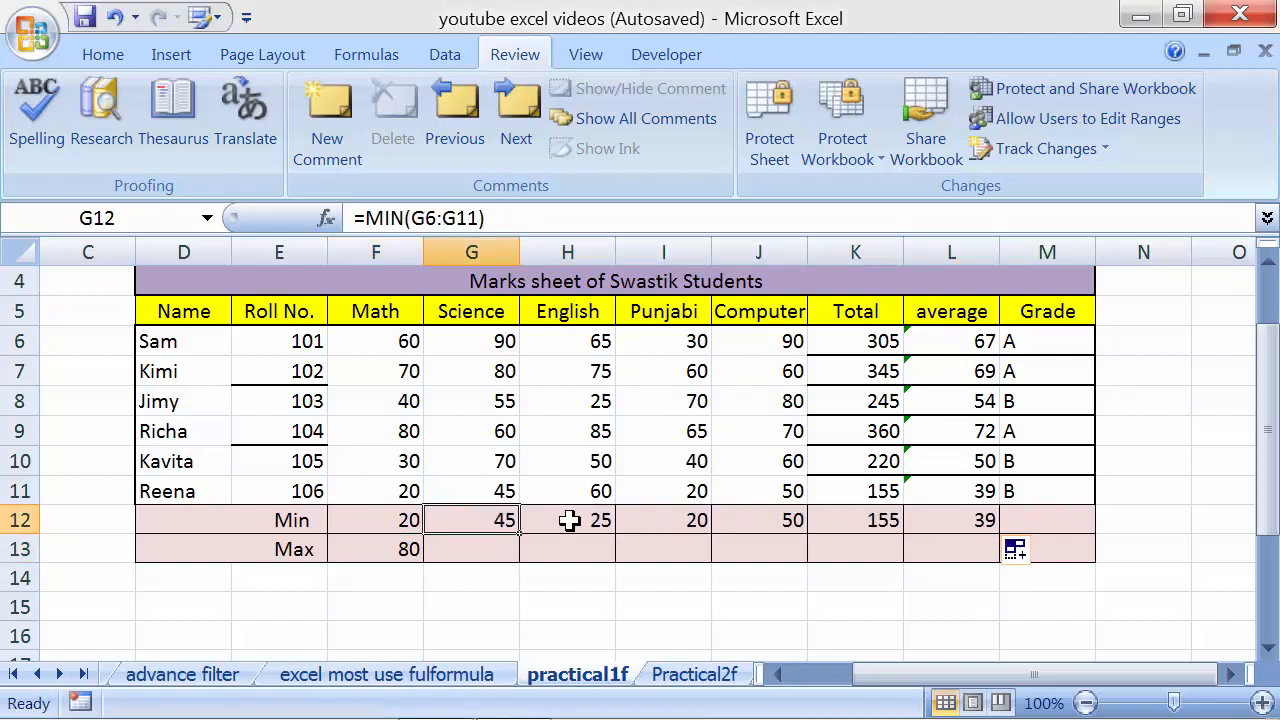
left_click(465, 334)
left_click_drag(469, 373, 465, 500)
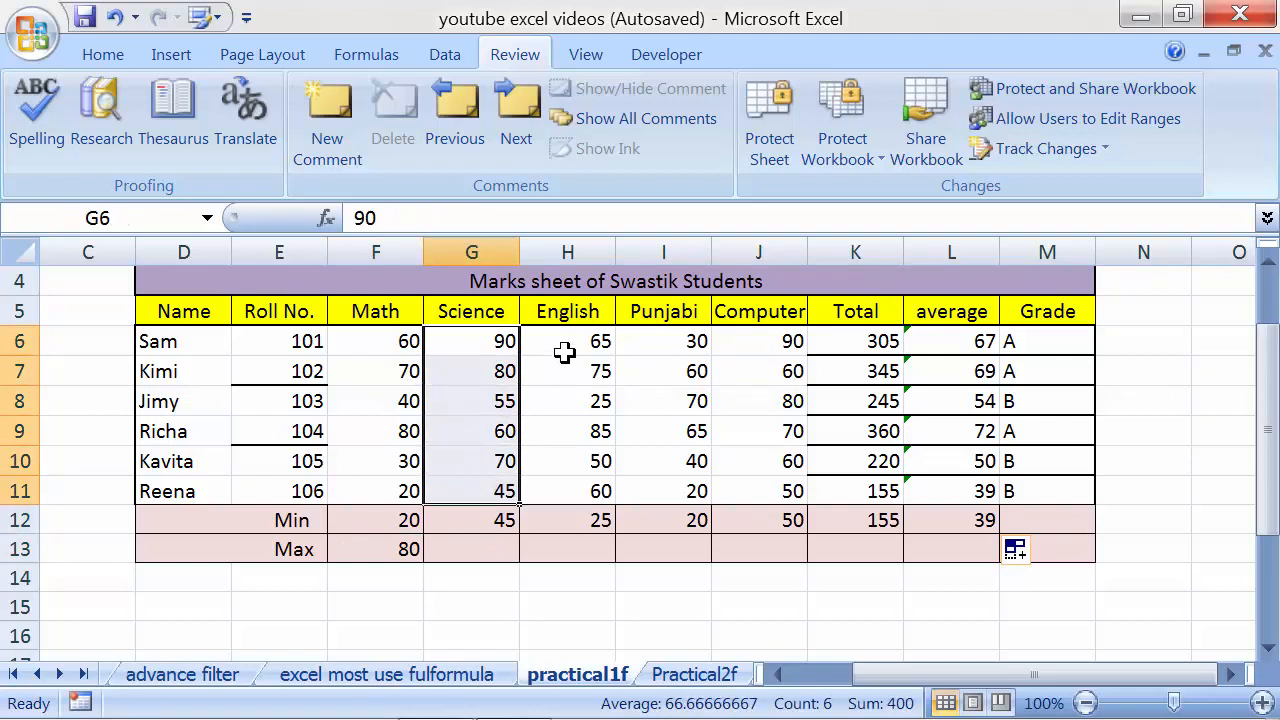
left_click_drag(564, 346, 563, 498)
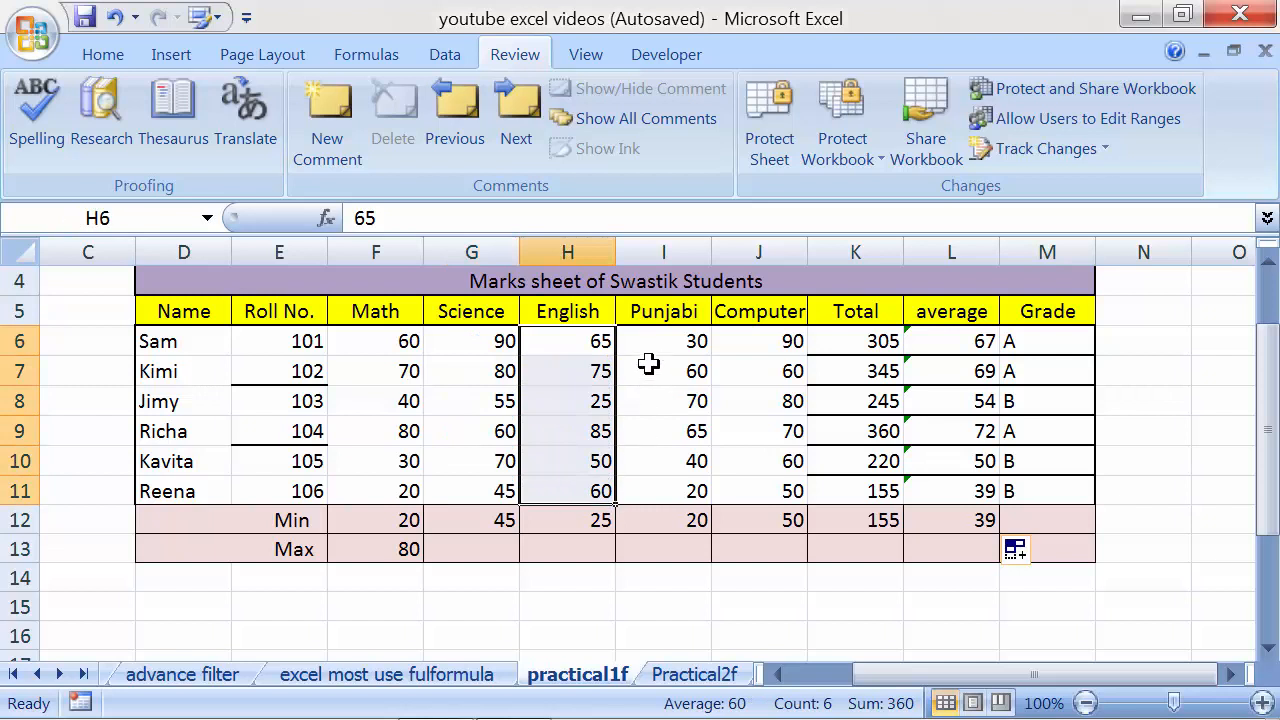
left_click_drag(660, 340, 668, 490)
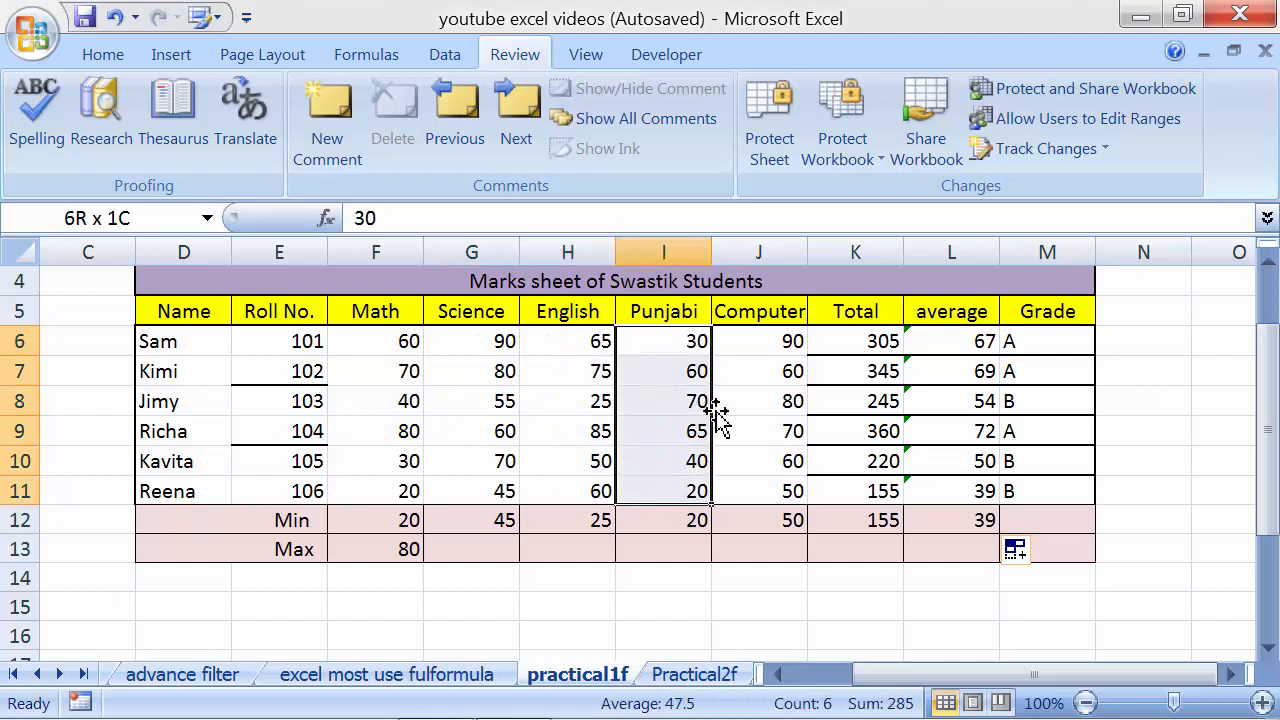
left_click_drag(763, 333, 766, 490)
Copy the MAX formula from F13 across the Max row through the average column, cell L13.
left_click(390, 552)
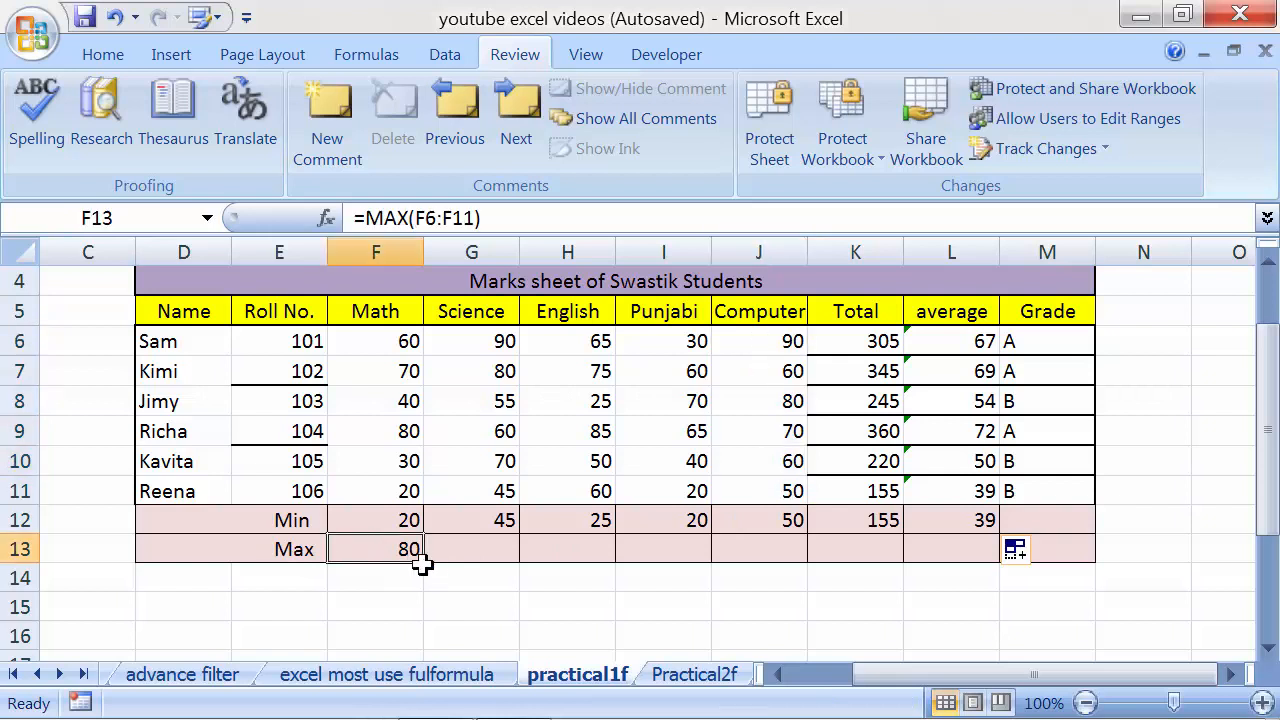
left_click_drag(423, 562, 975, 553)
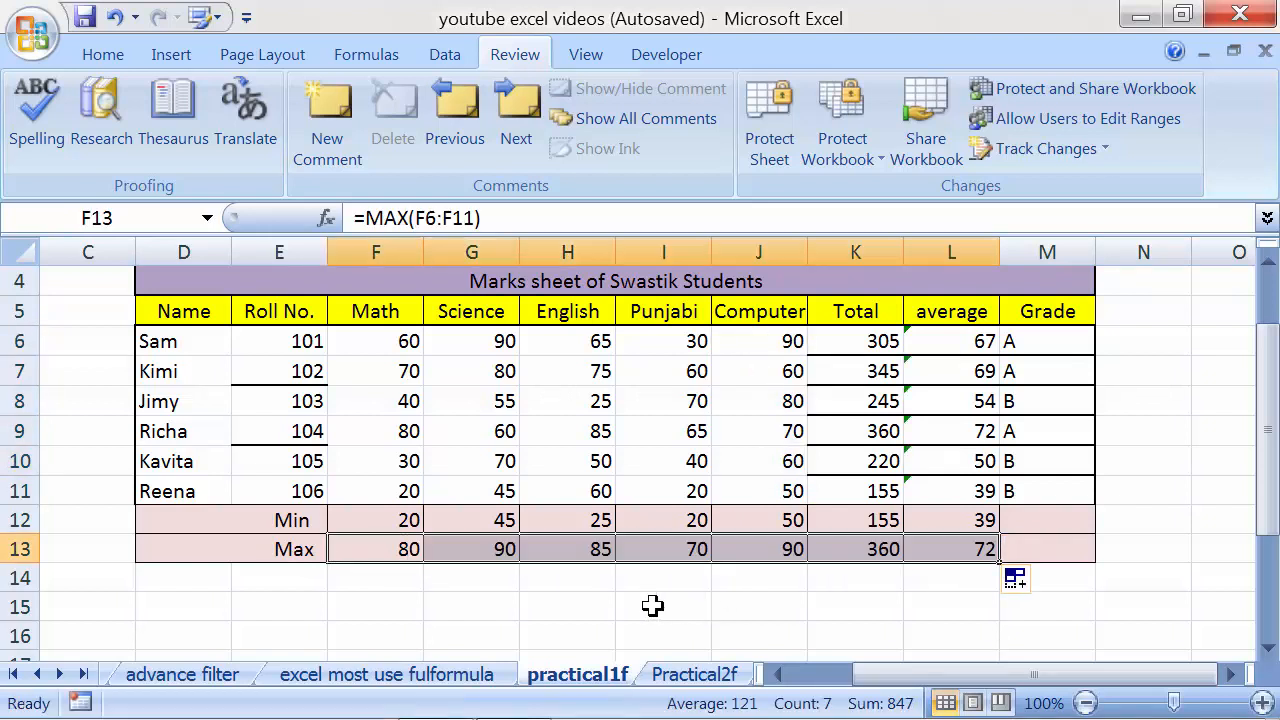
left_click(595, 605)
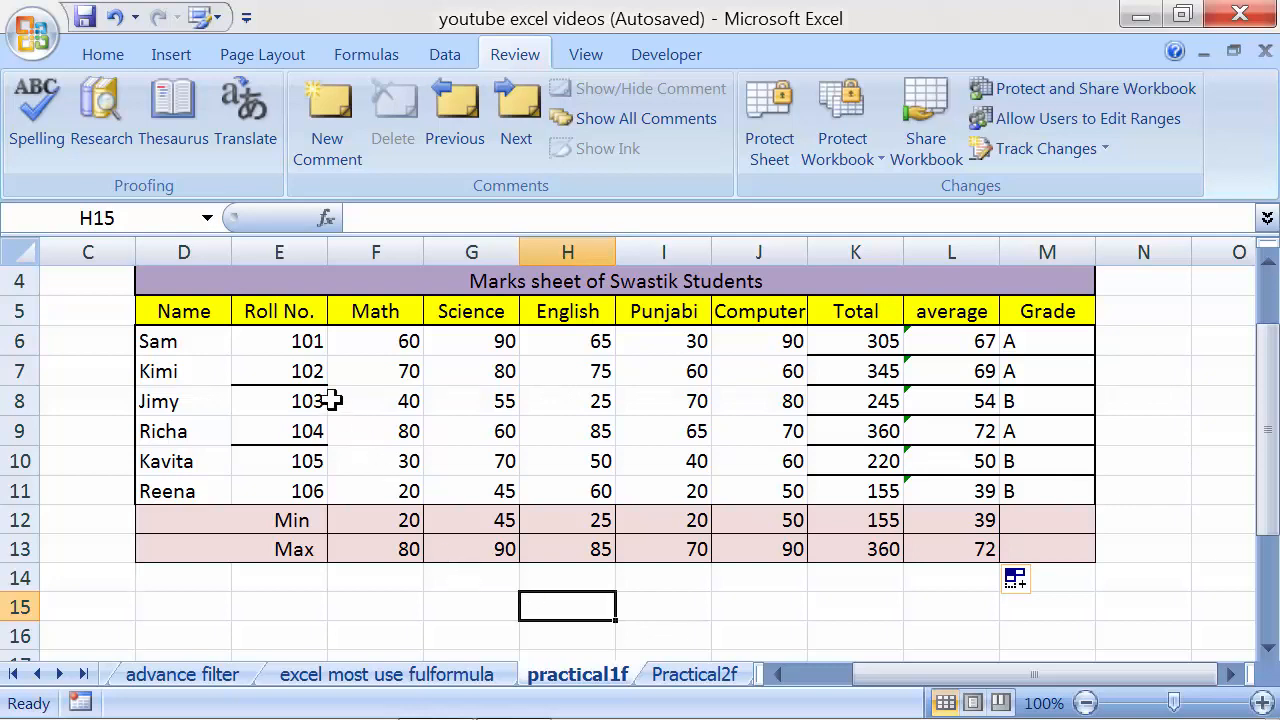
scroll(333, 401, "up", 1)
scroll(331, 400, "down", 1)
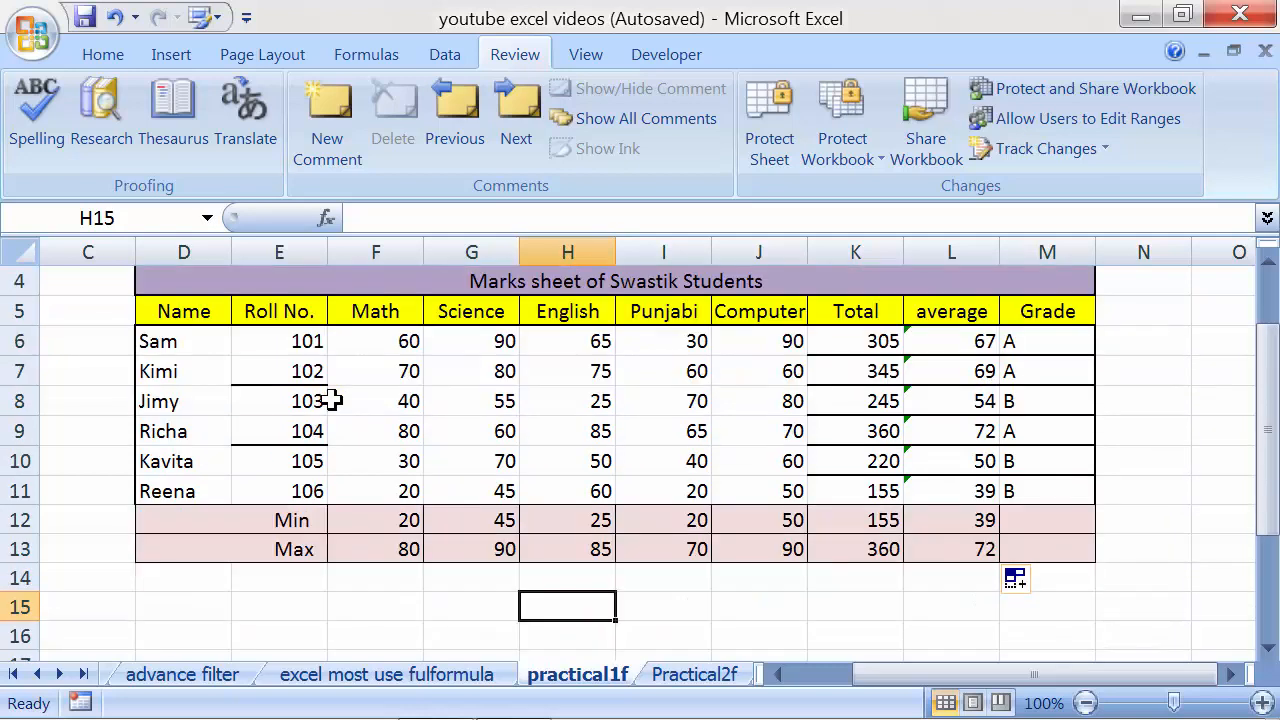